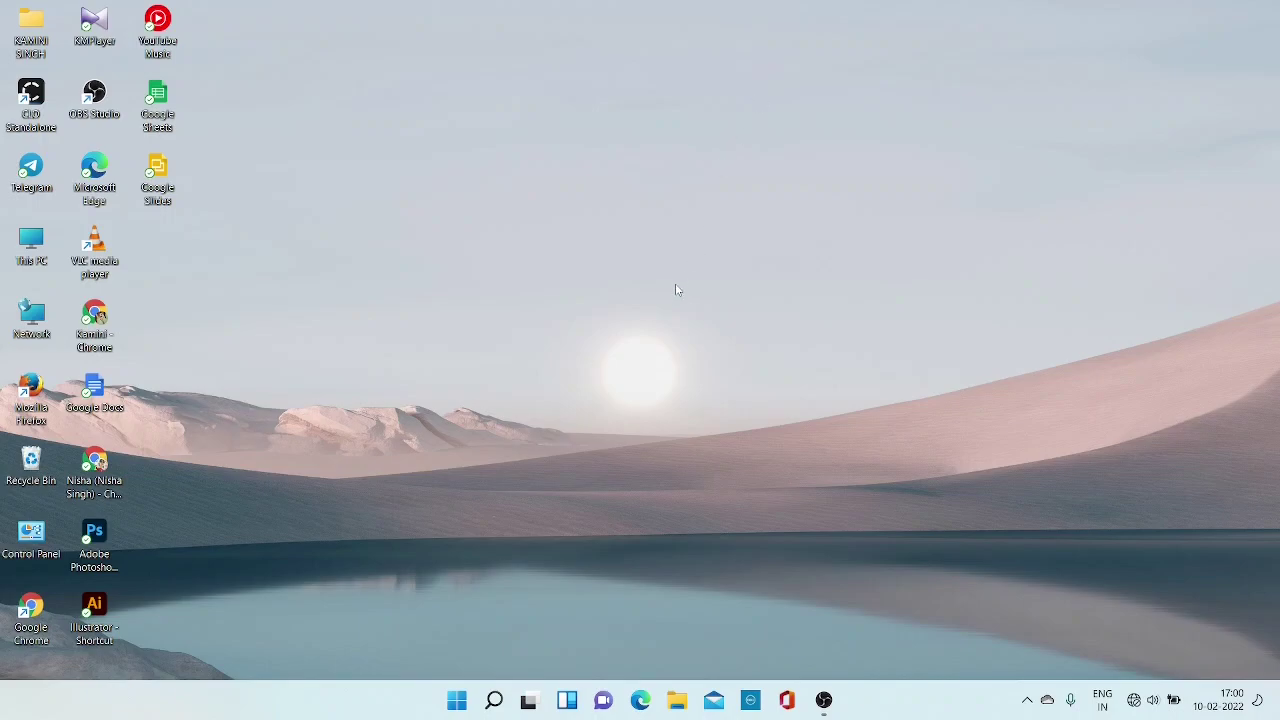
- Launch Adobe Photoshop from its desktop icon and wait for the Home screen
double_click(96, 533)
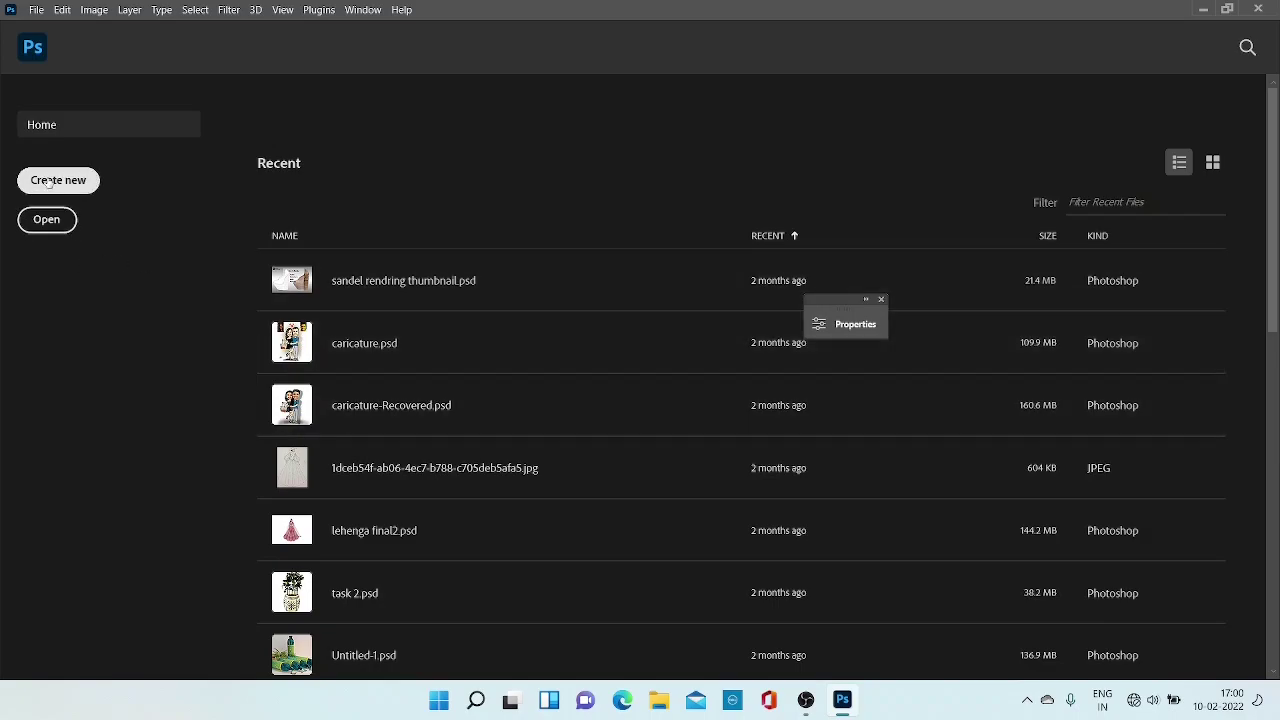
- Start a new document, browse the preset categories, and pick the Print A4 210 × 297 mm preset
left_click(48, 182)
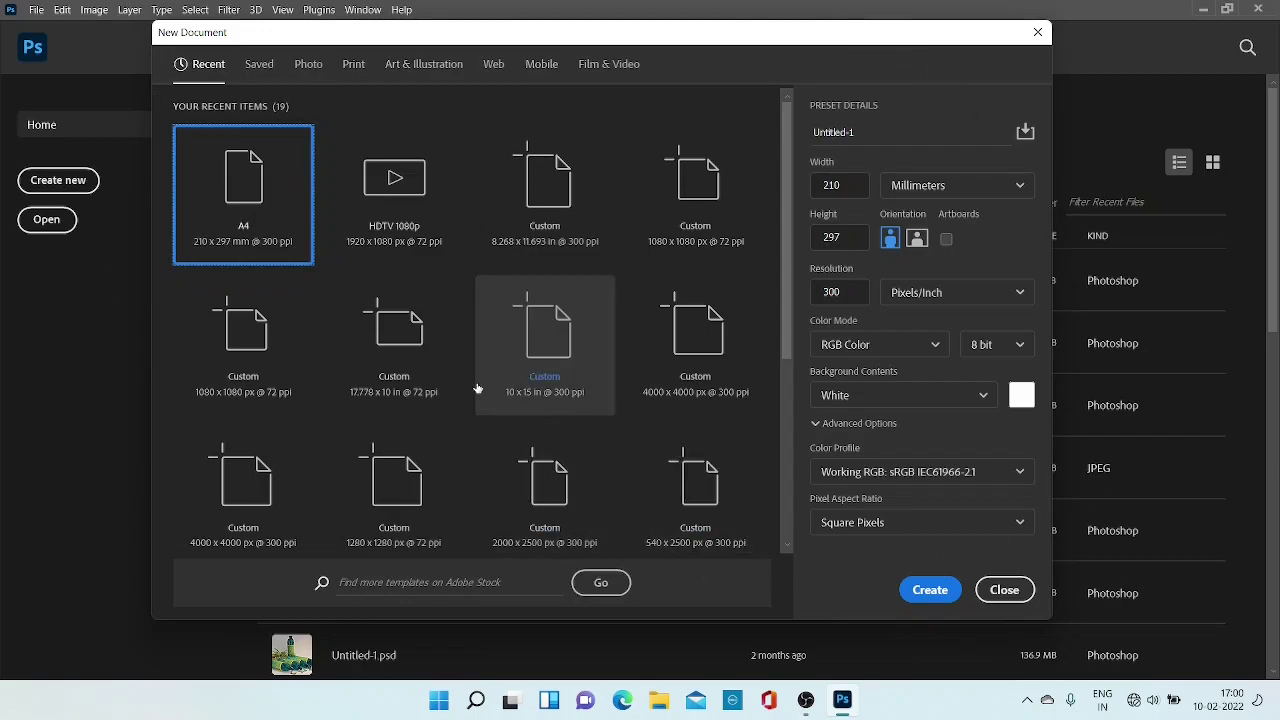
scroll(460, 374, "down", 1)
scroll(400, 370, "up", 1)
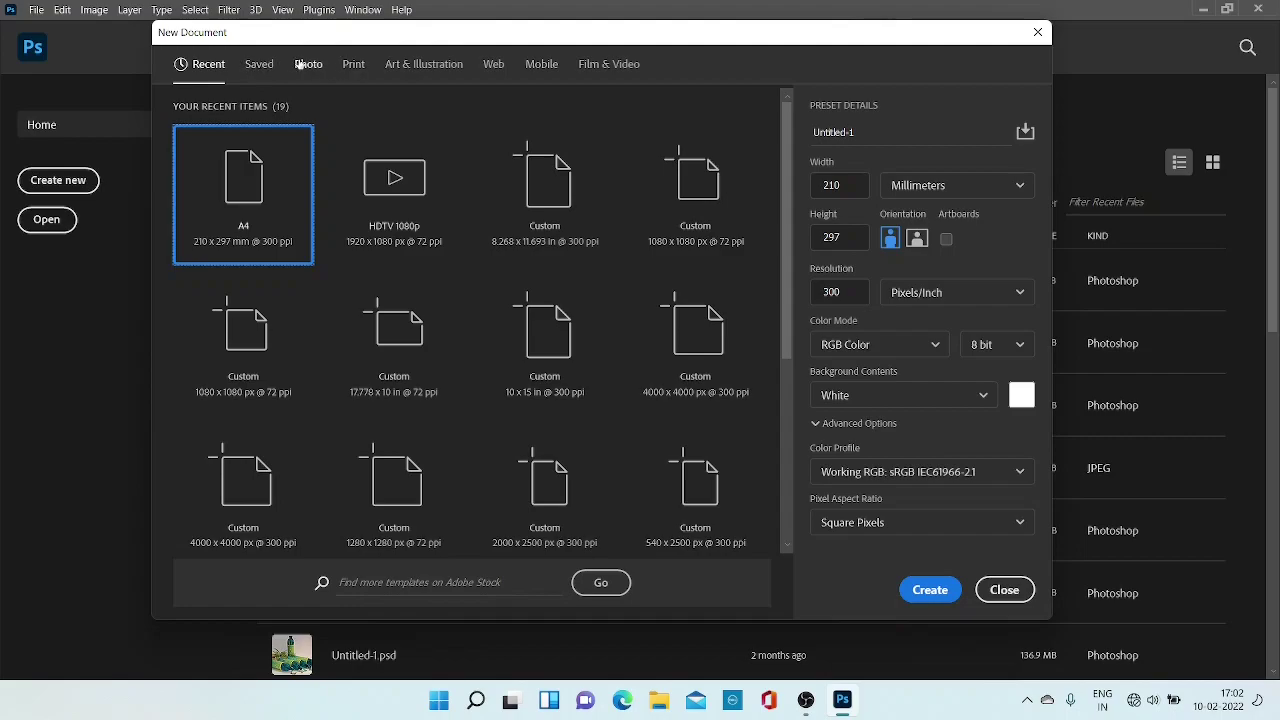
left_click(308, 64)
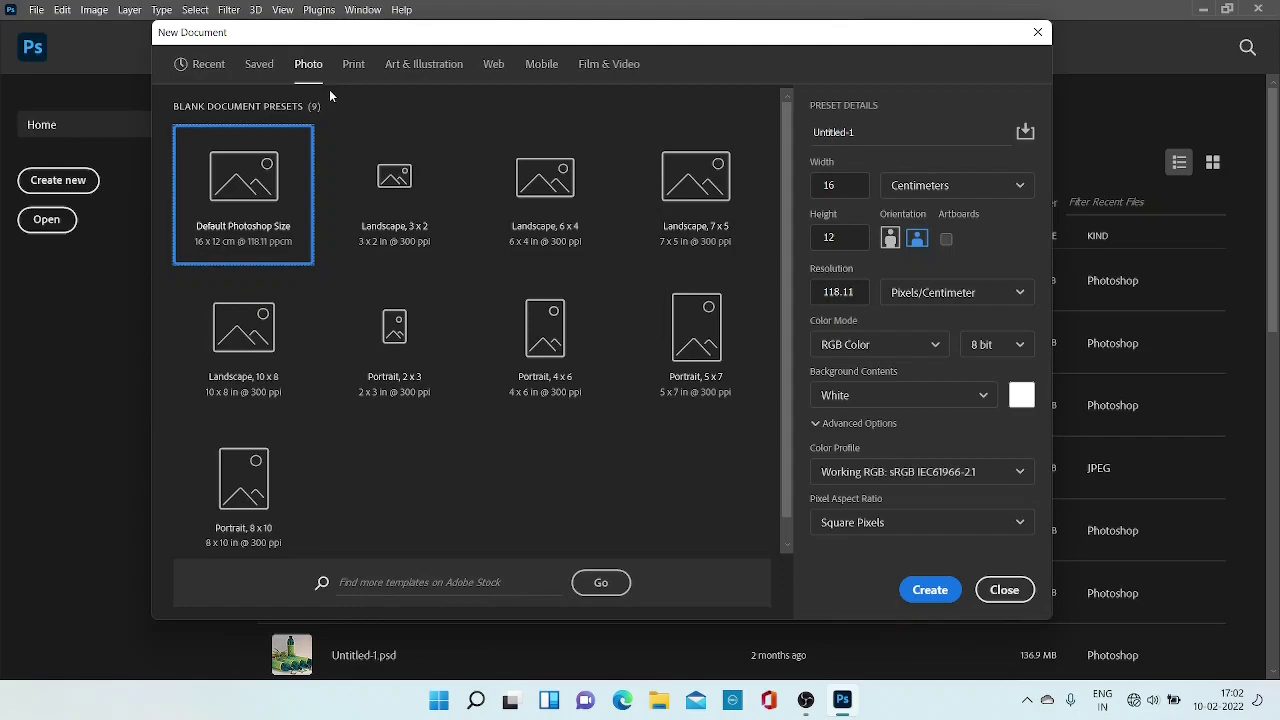
left_click(352, 66)
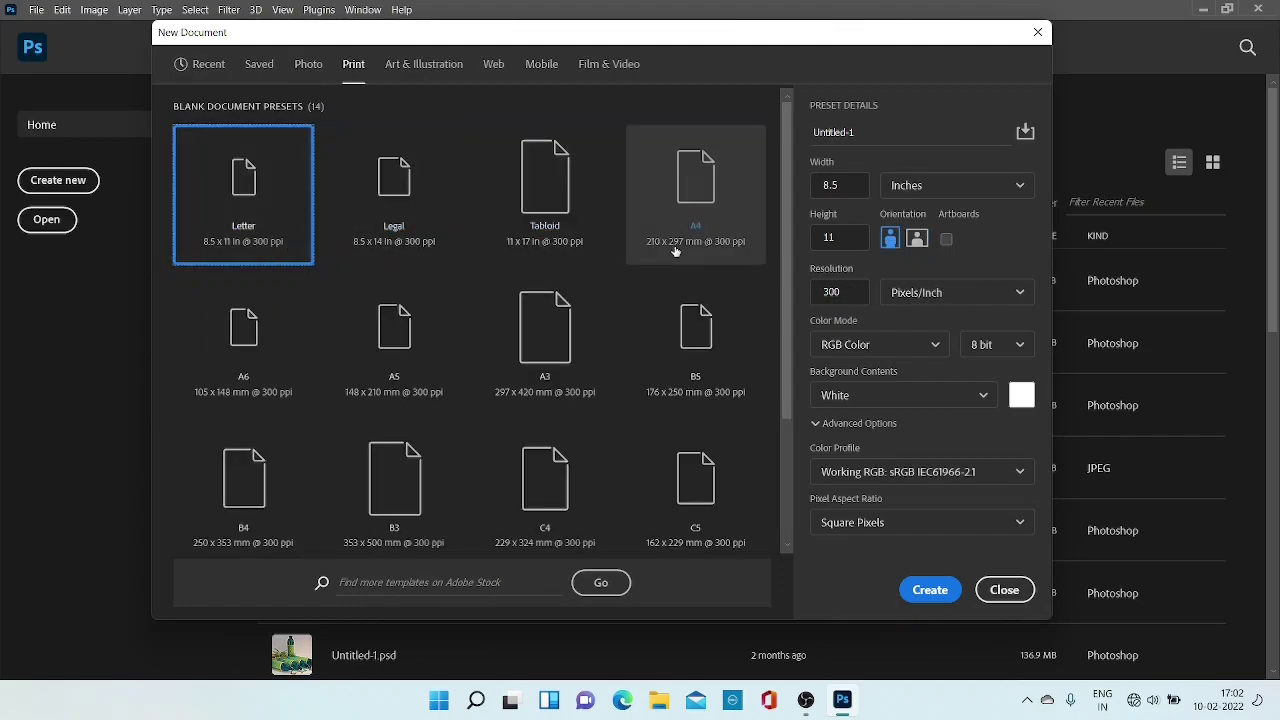
left_click(422, 70)
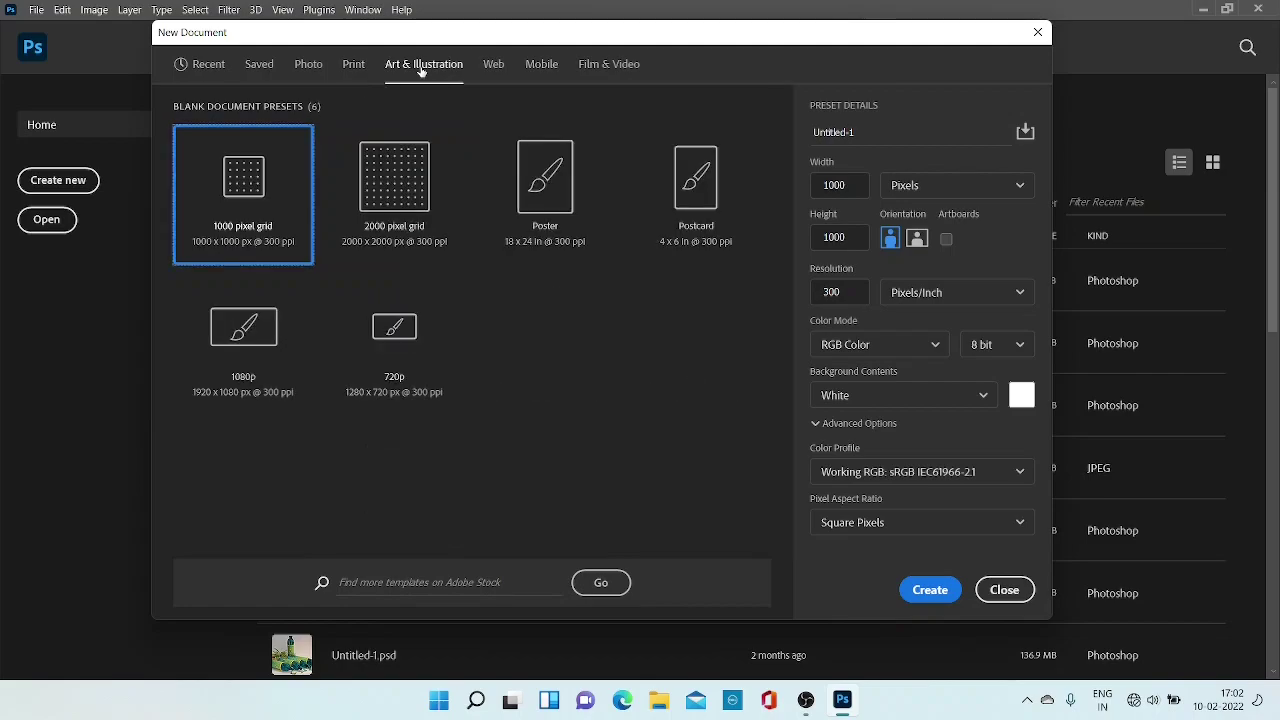
left_click(491, 66)
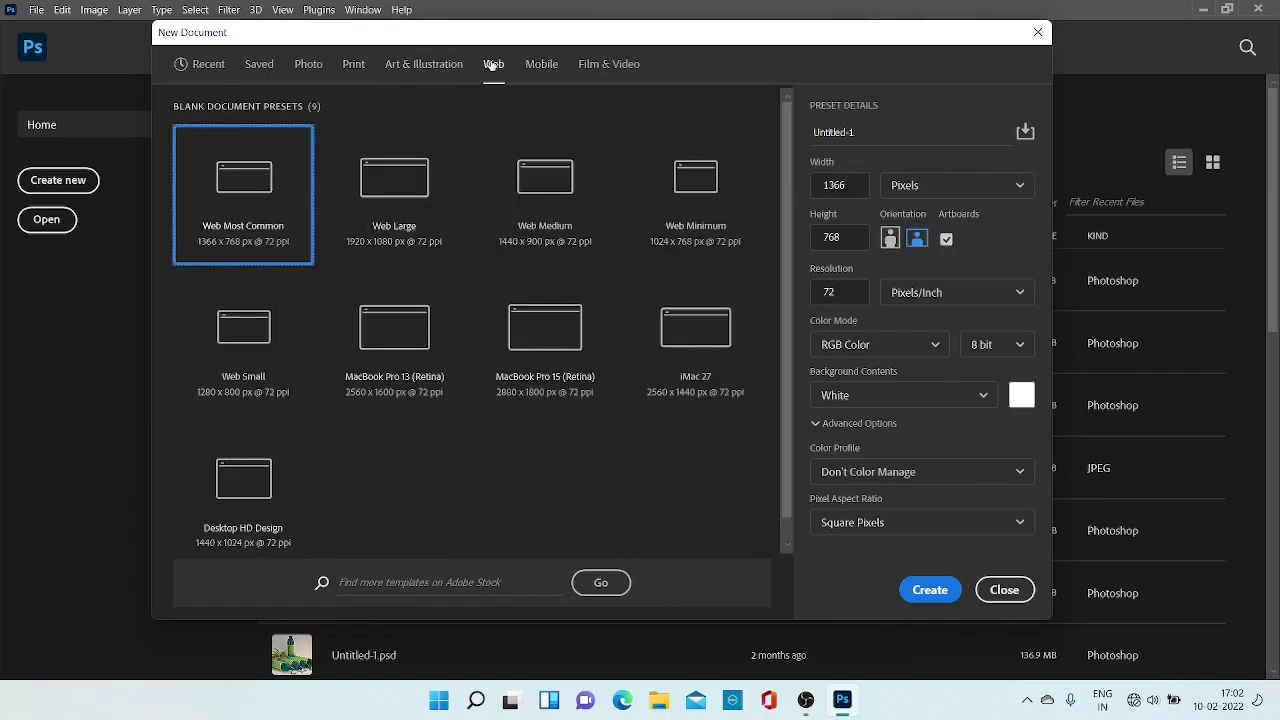
left_click(540, 66)
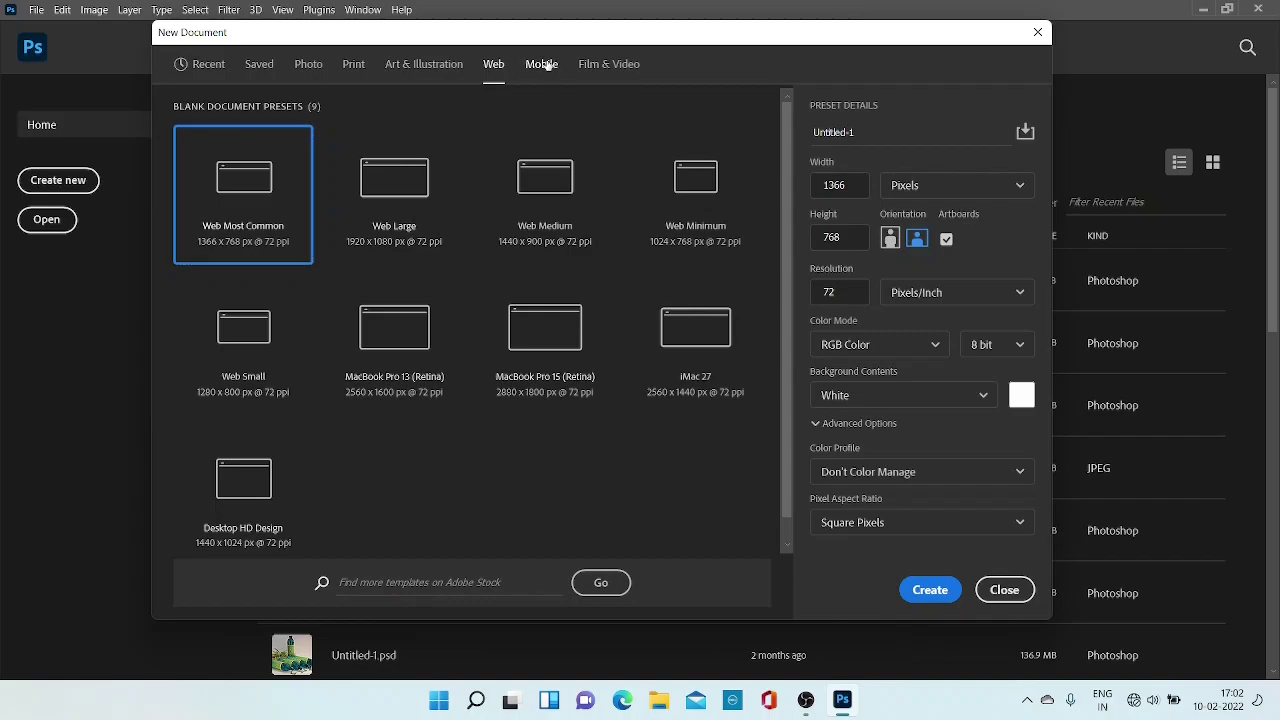
left_click(590, 66)
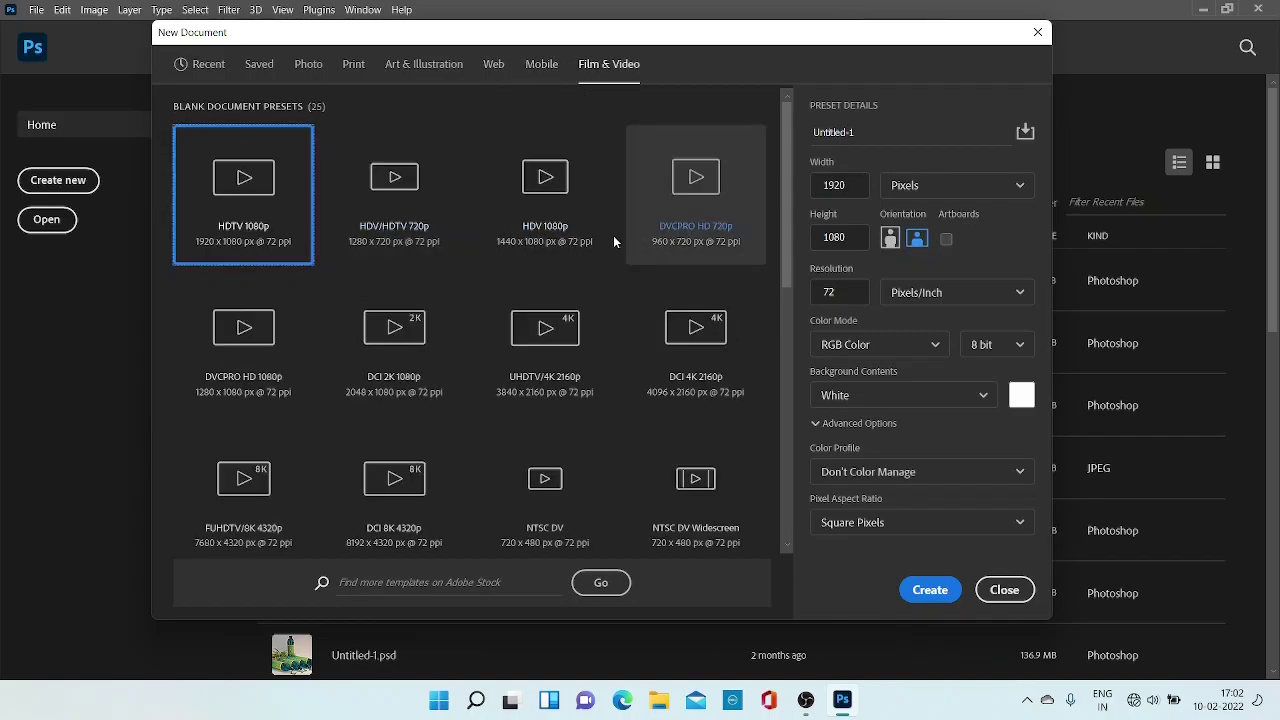
left_click(306, 64)
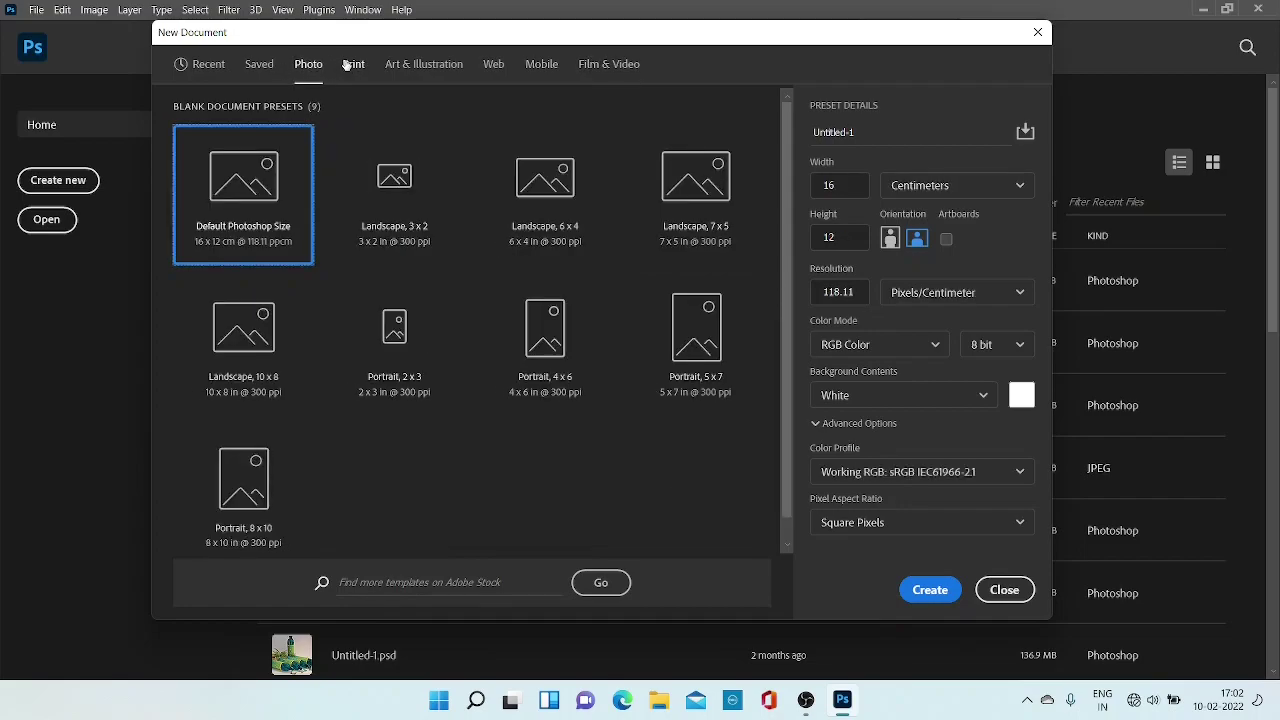
left_click(346, 64)
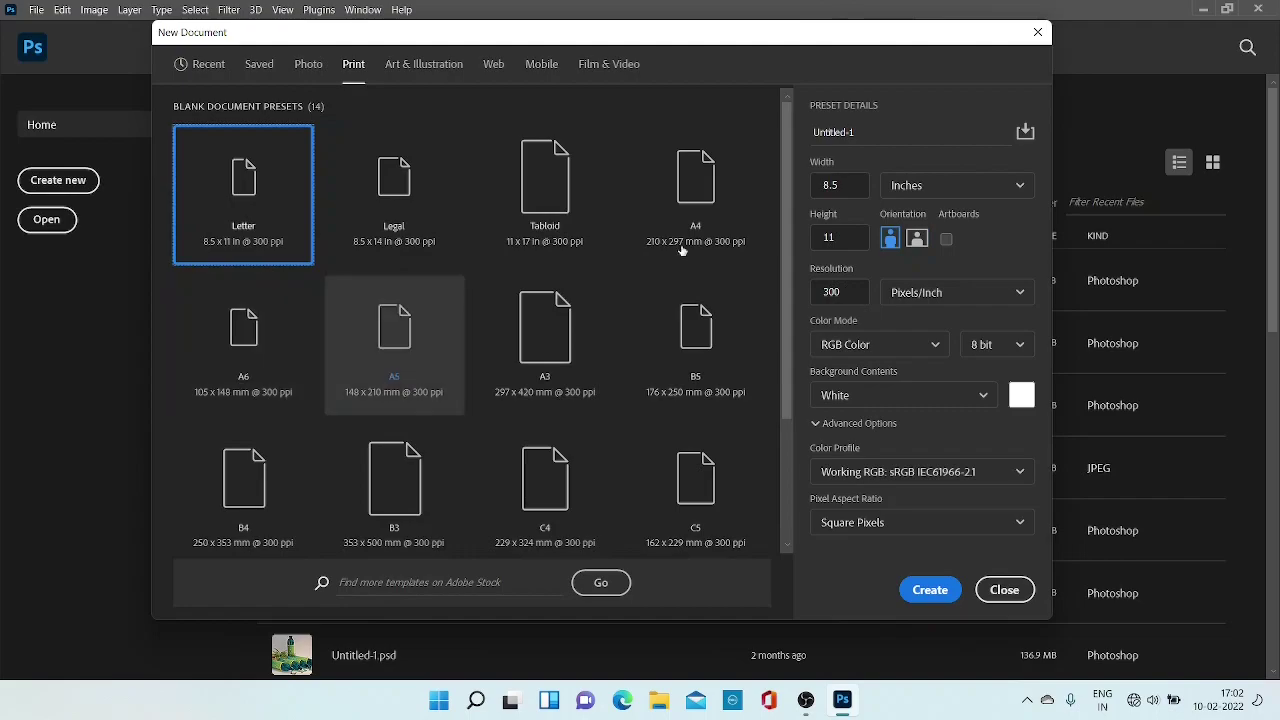
left_click(700, 213)
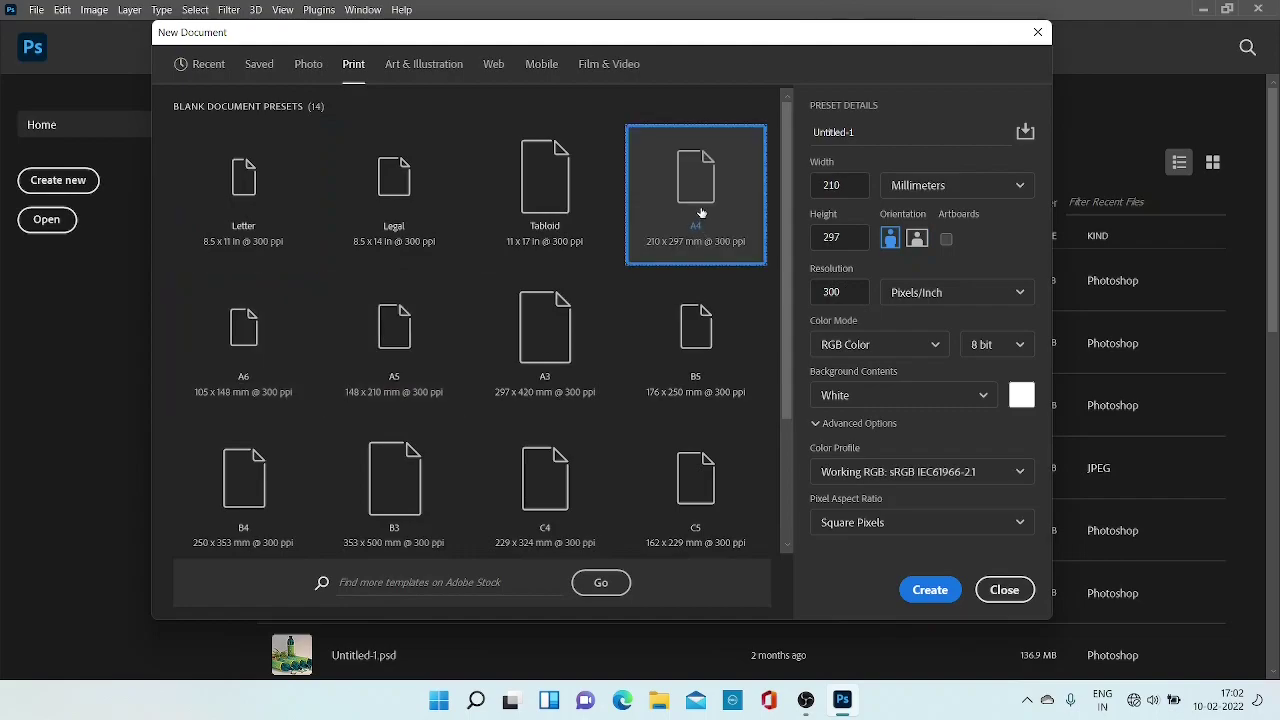
left_click(890, 241)
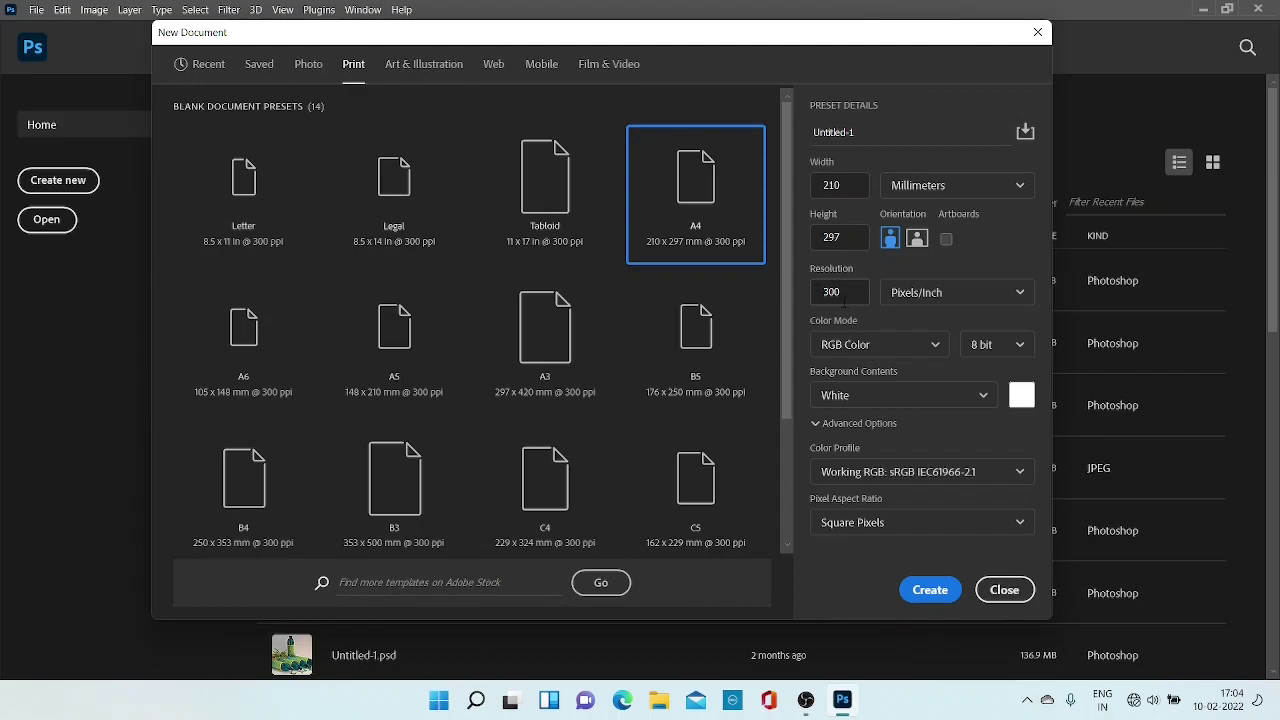
left_click(936, 346)
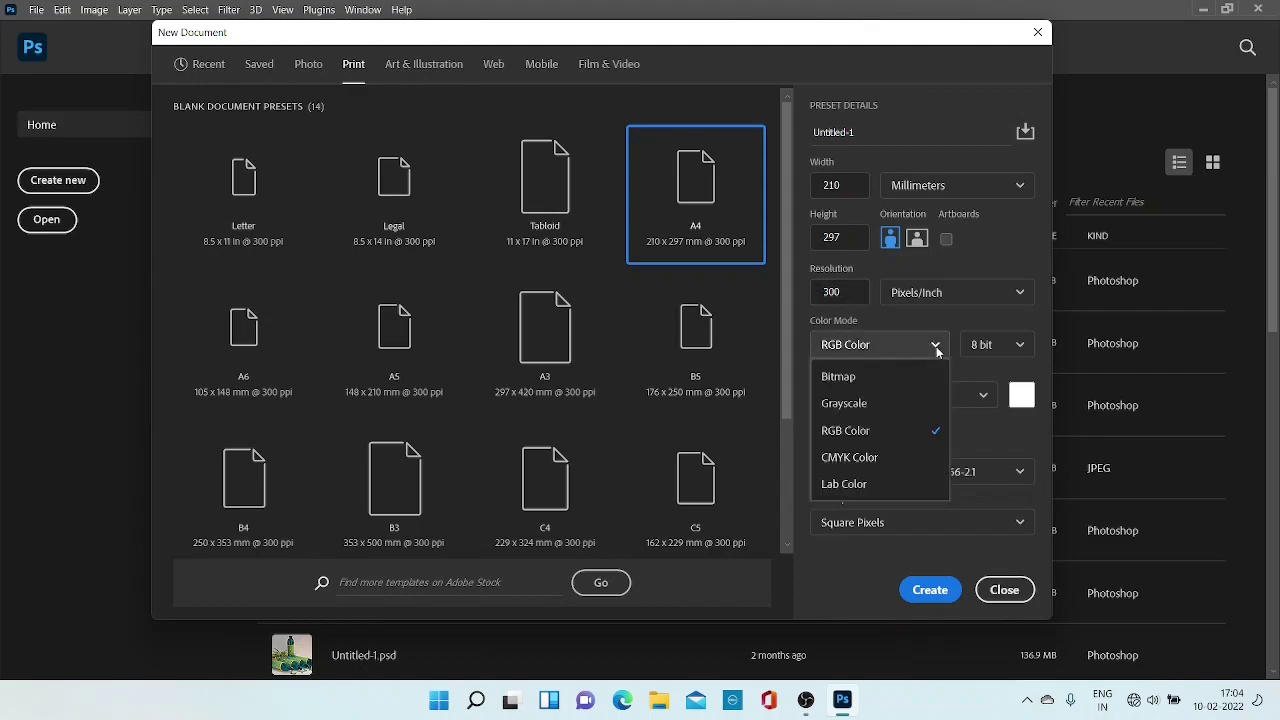
left_click(894, 430)
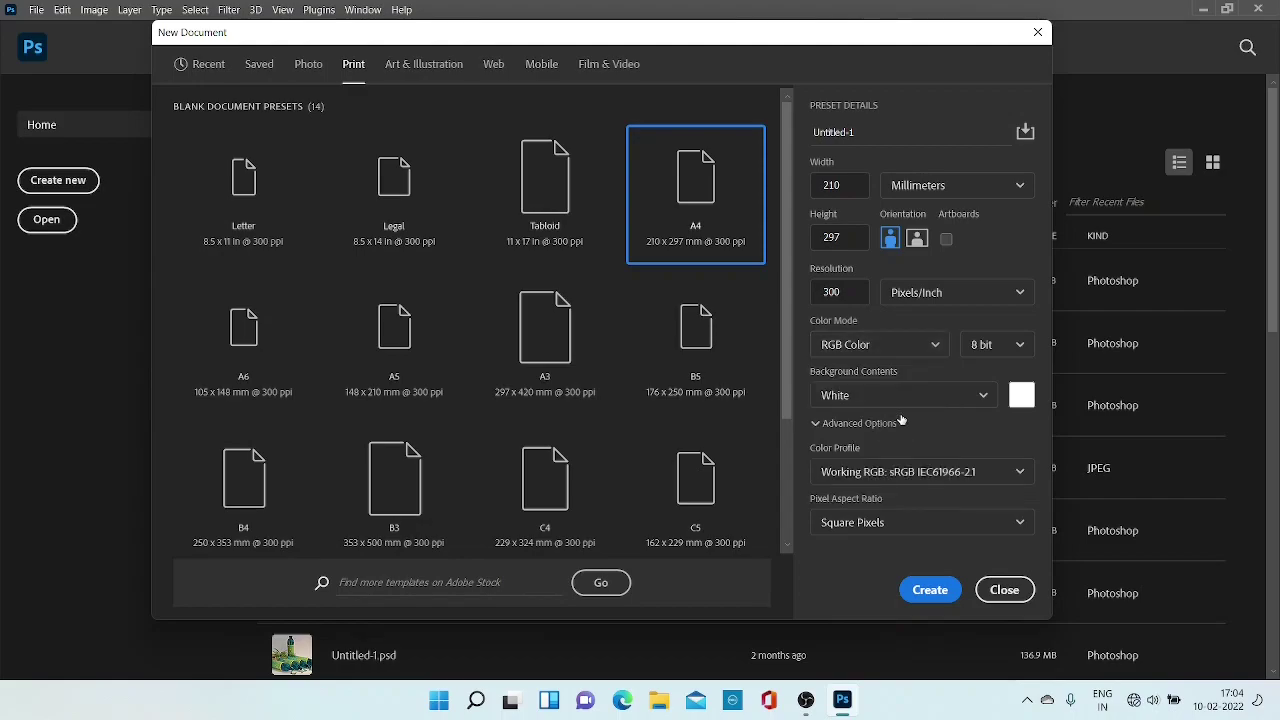
- Create the blank 2480 × 3508 px, 300 ppi A4 document and show the Layers panel
left_click(920, 596)
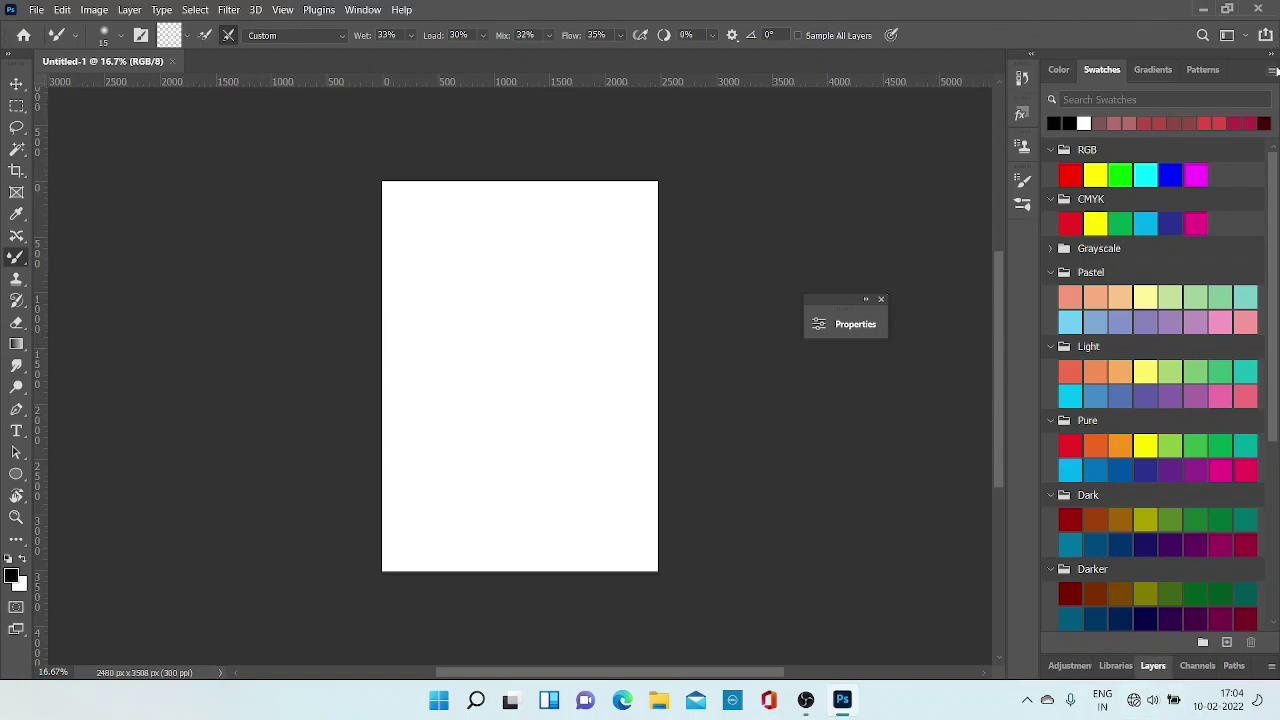
left_click(359, 10)
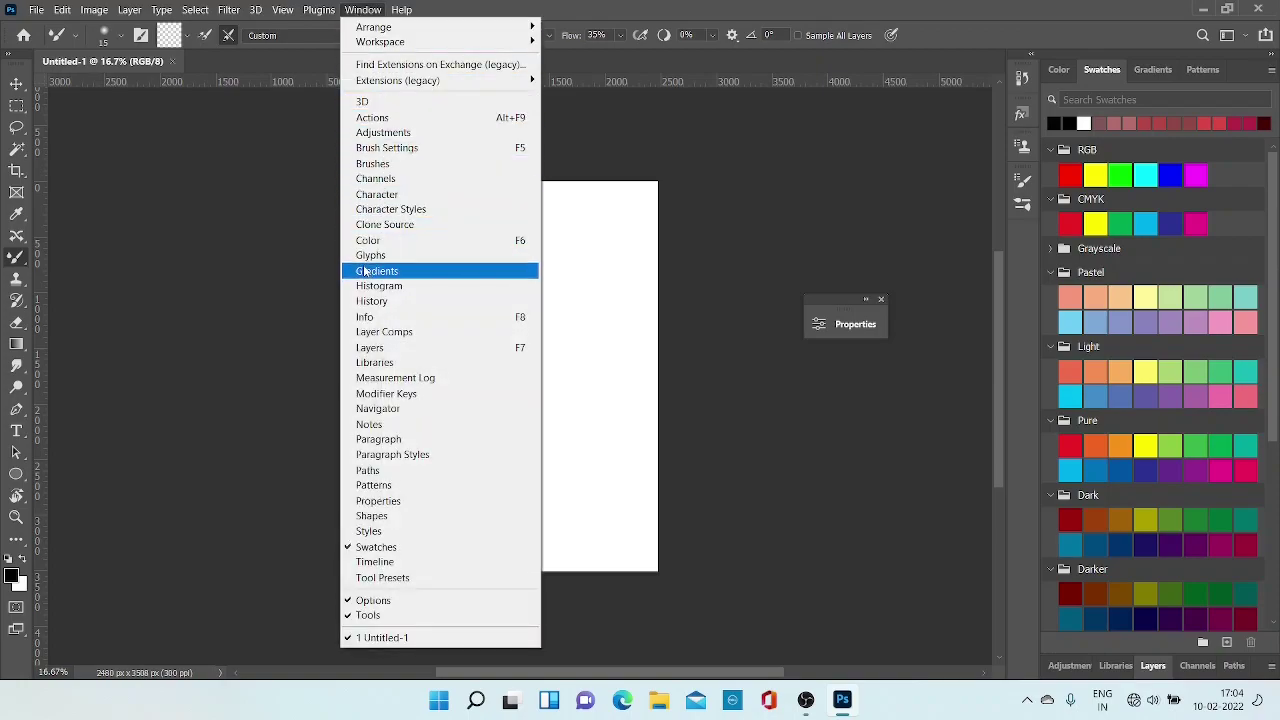
left_click(374, 347)
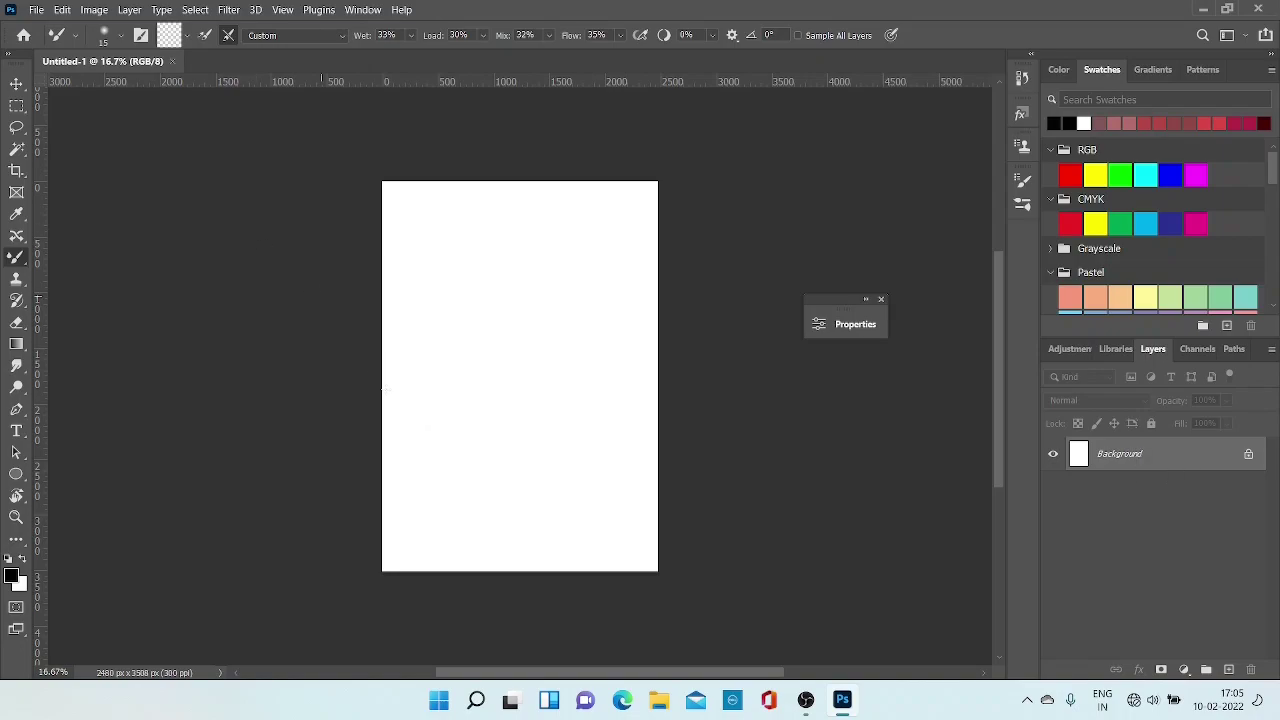
scroll(423, 343, "down", 3)
scroll(423, 343, "up", 4)
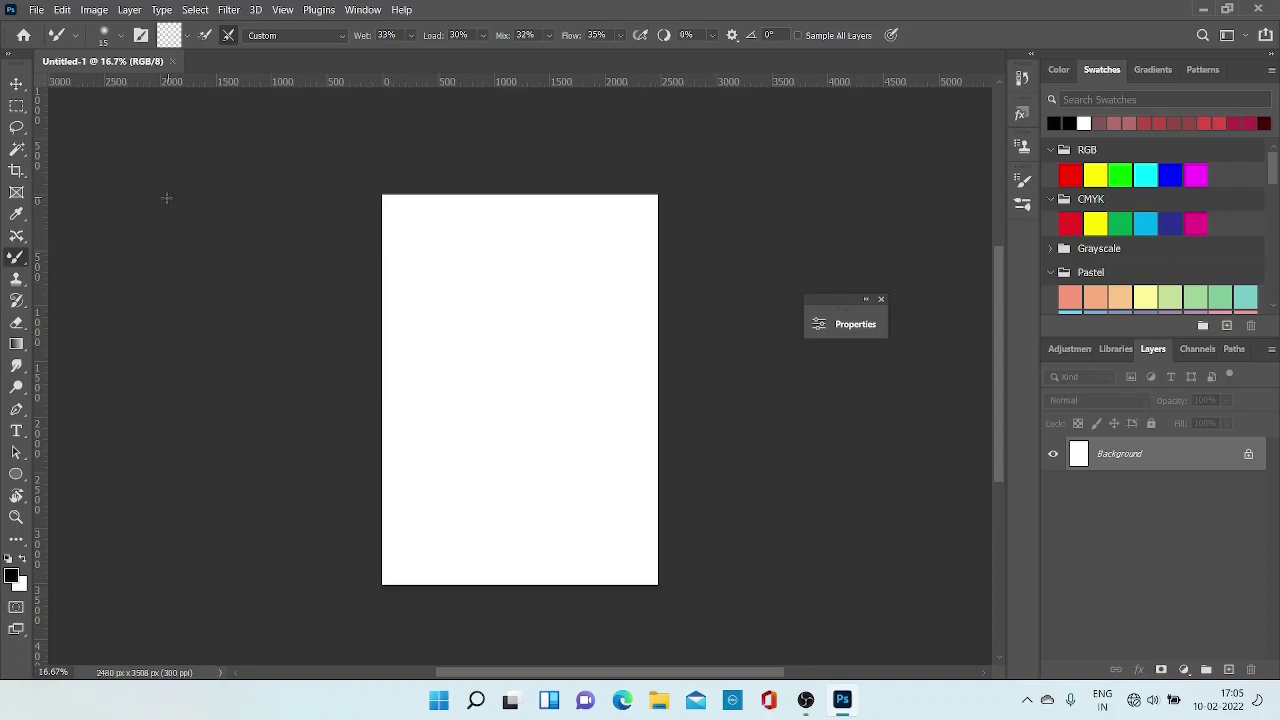
- Place Embedded the 'hand illustration' image from the DATA (D:) drive onto the canvas
left_click(37, 11)
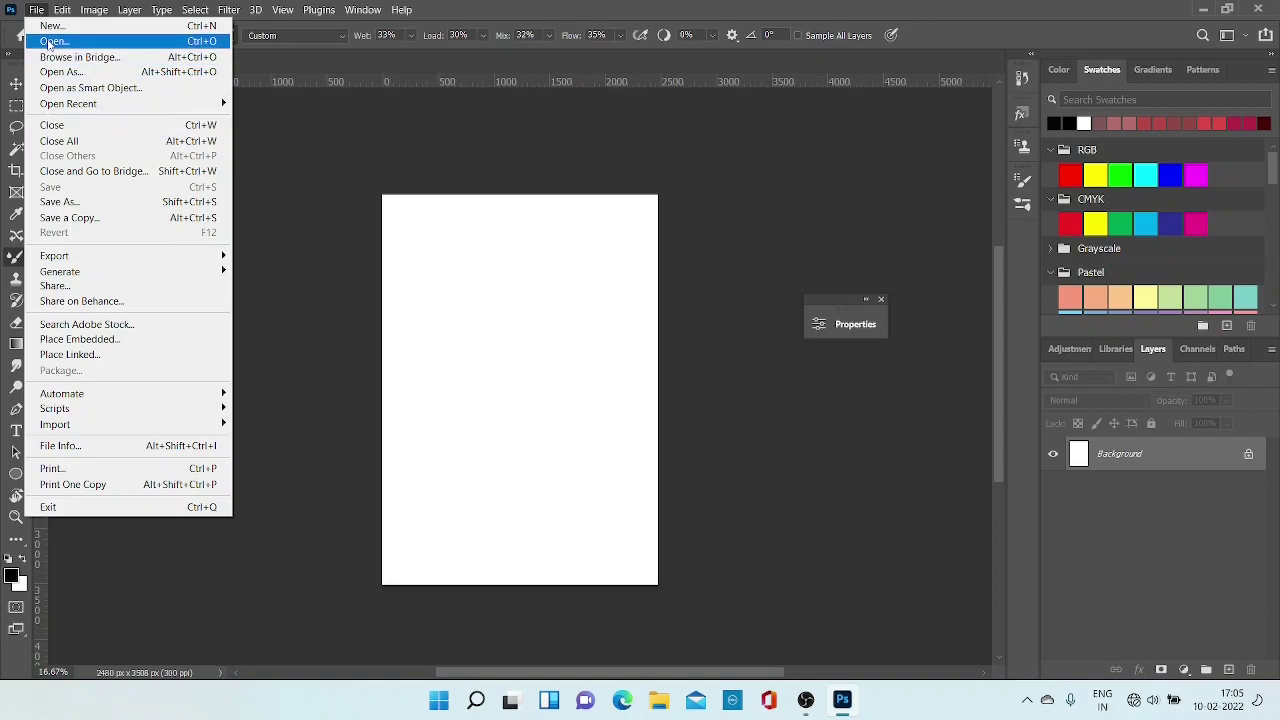
left_click(80, 340)
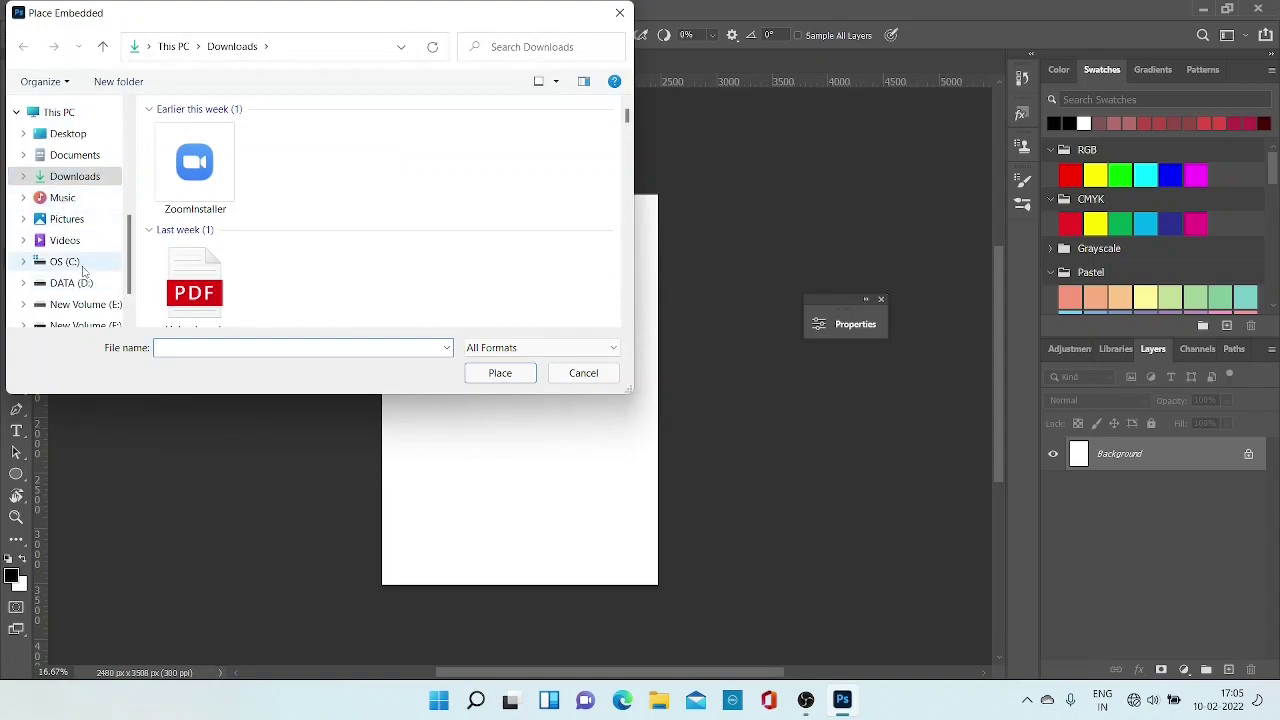
left_click(70, 283)
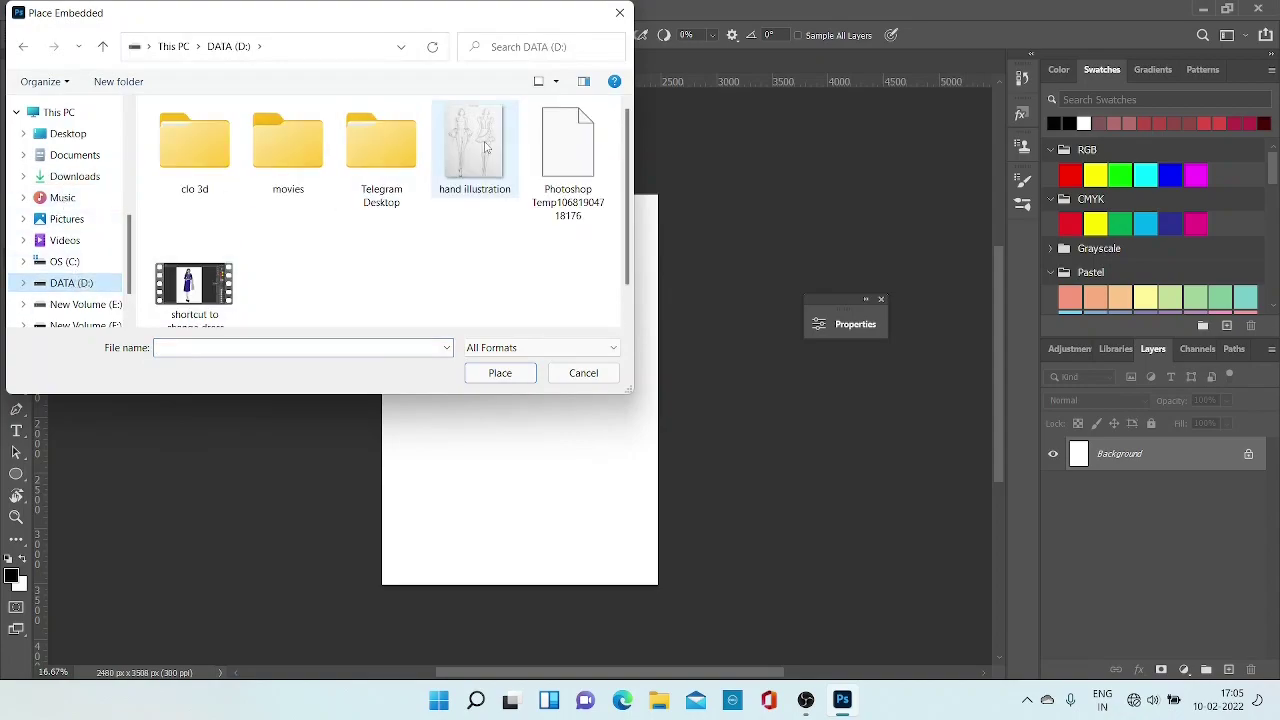
left_click(478, 143)
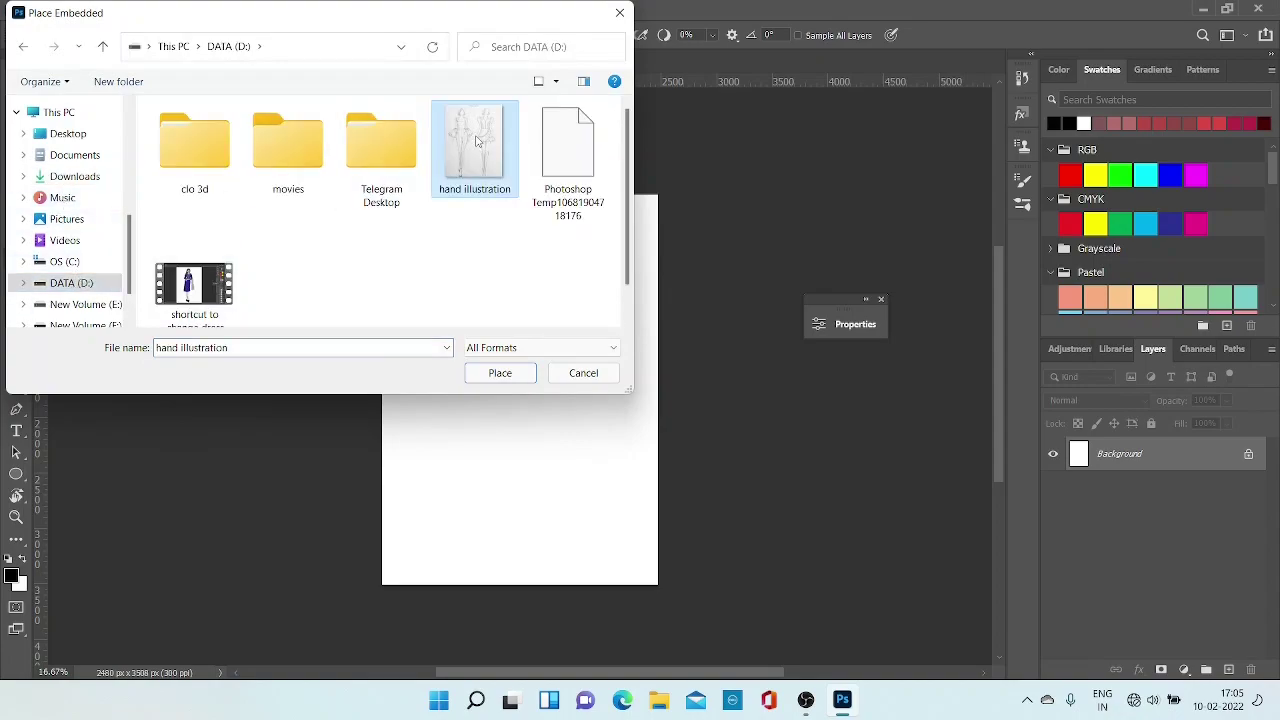
left_click(500, 373)
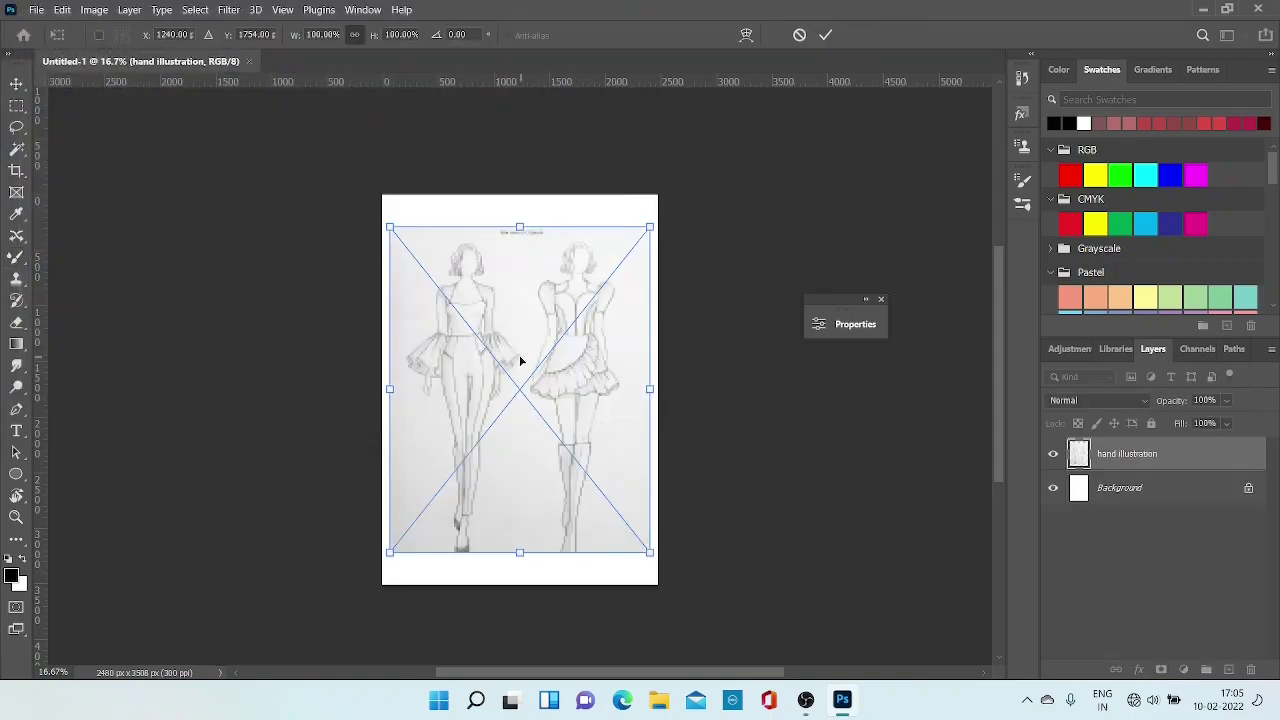
- Commit the placed hand illustration at its current position and size
left_click(825, 35)
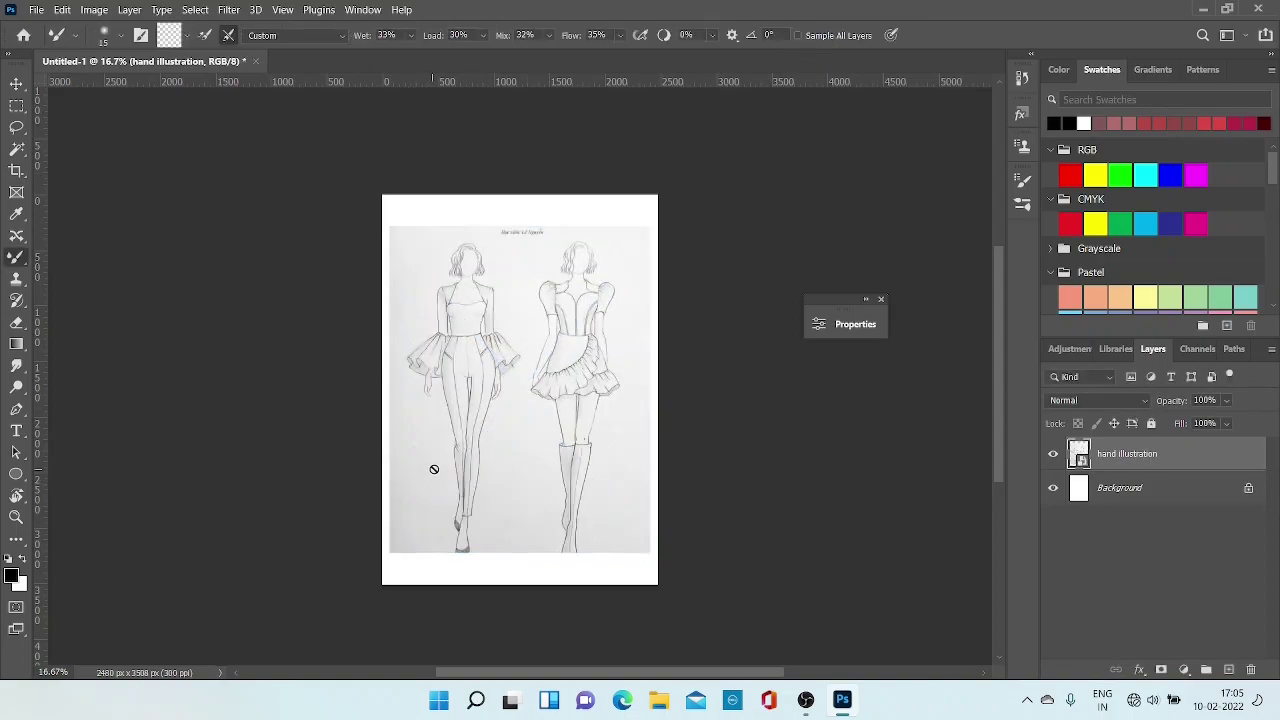
scroll(457, 449, "up", 2)
scroll(457, 452, "down", 2)
right_click(1082, 459)
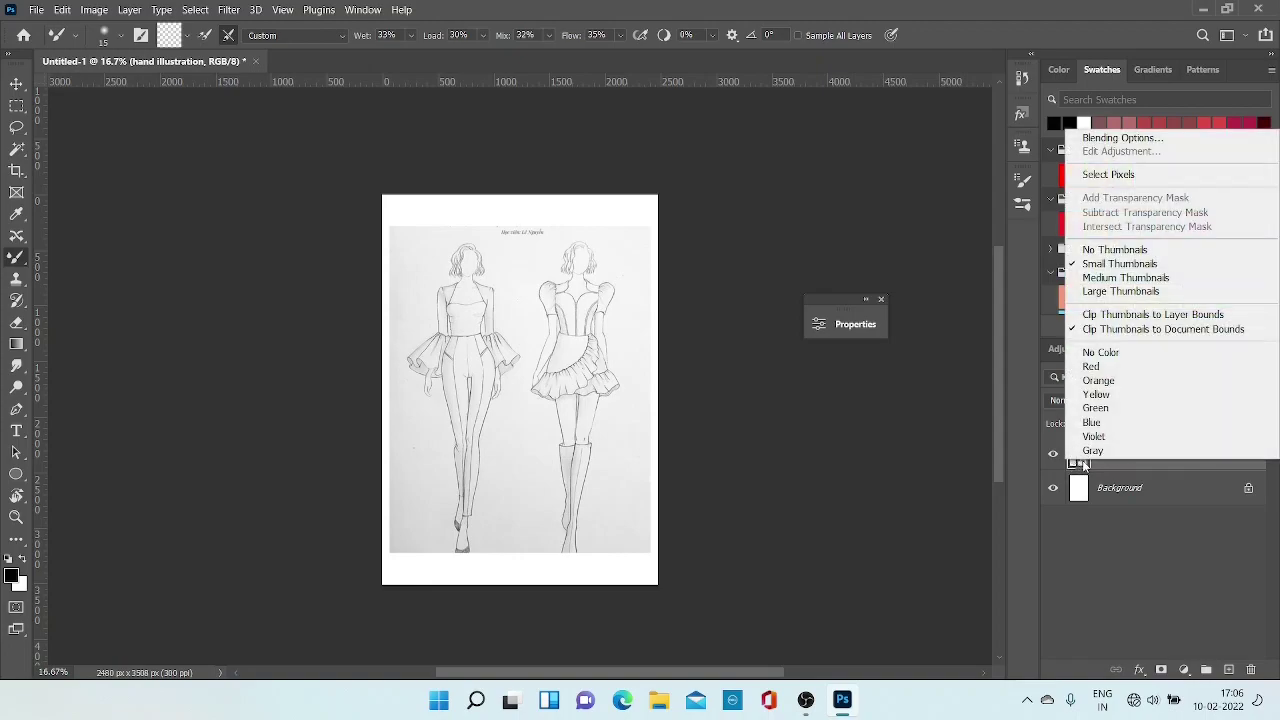
left_click(1085, 465)
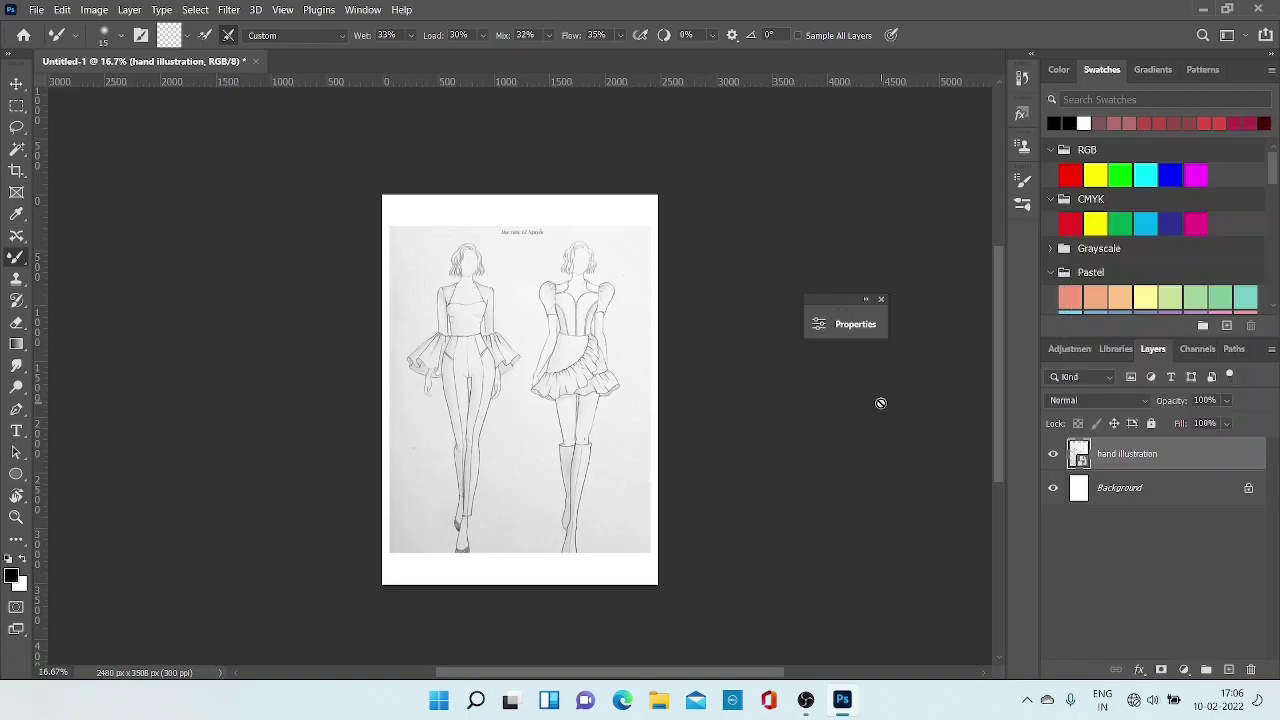
- Rasterize the hand illustration smart object by painting on it with the Brush Tool
right_click(16, 258)
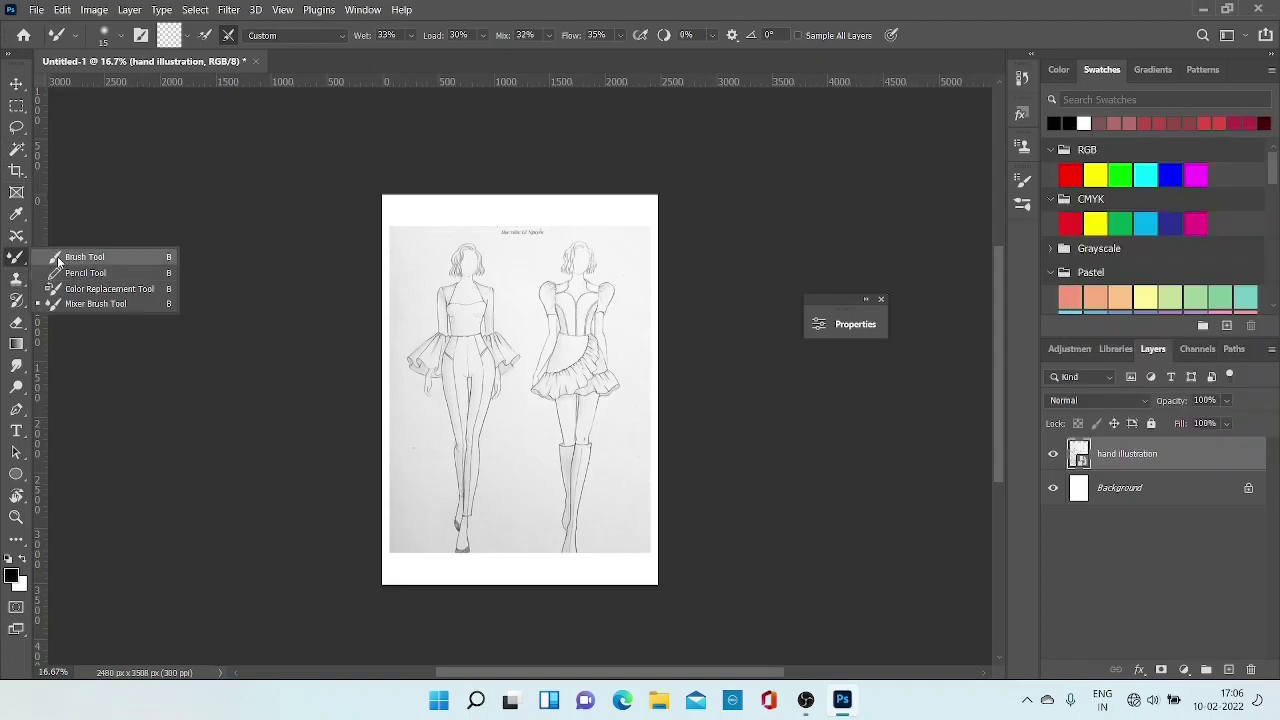
left_click(60, 259)
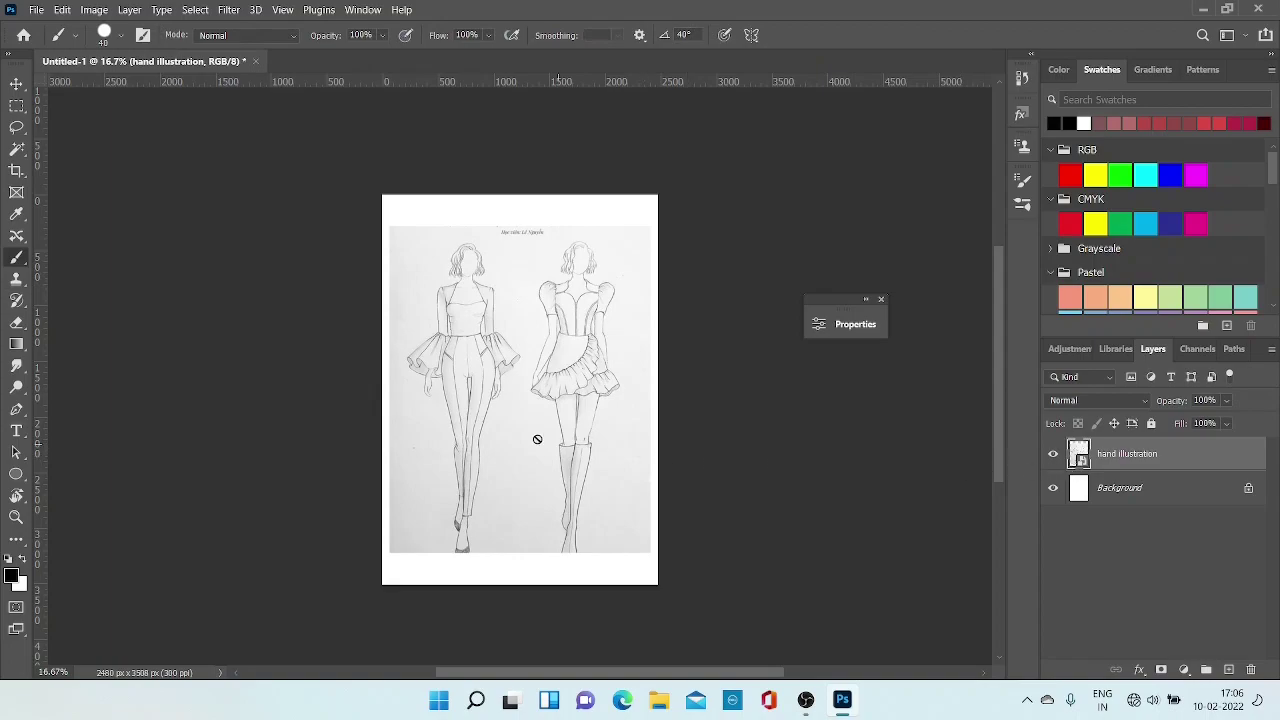
left_click(496, 396)
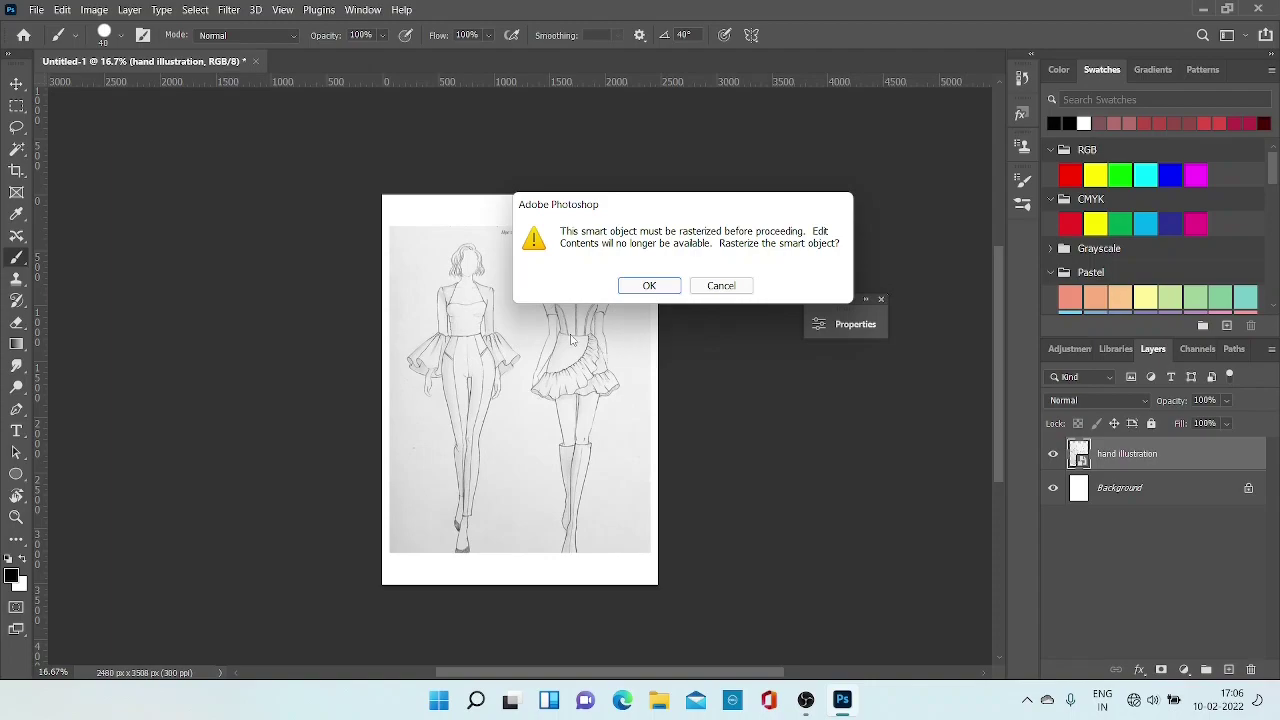
left_click(649, 286)
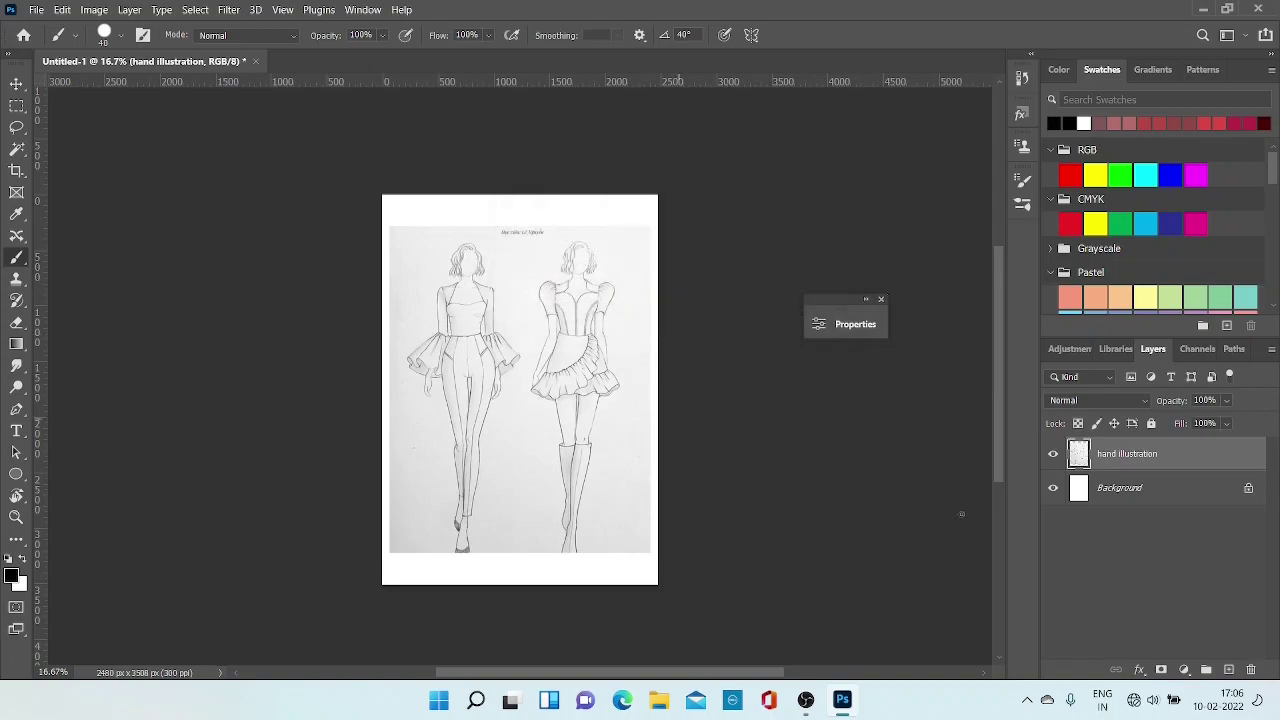
right_click(1120, 455)
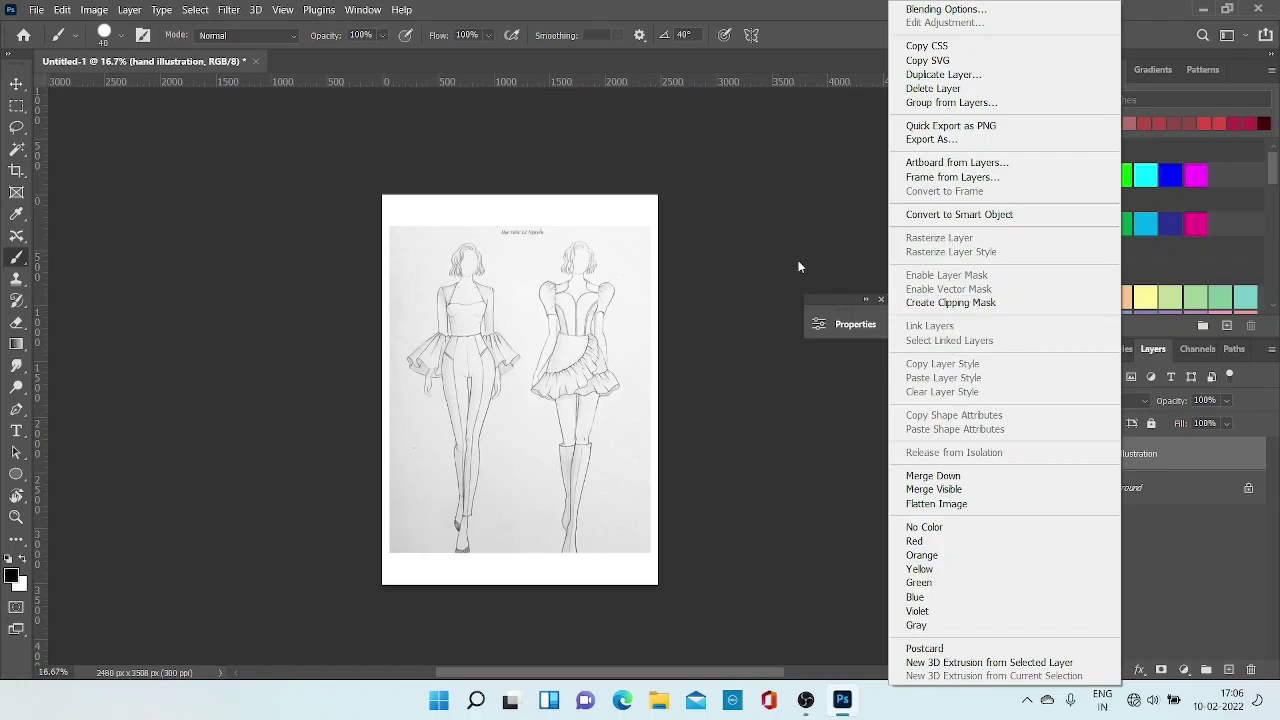
left_click(727, 262)
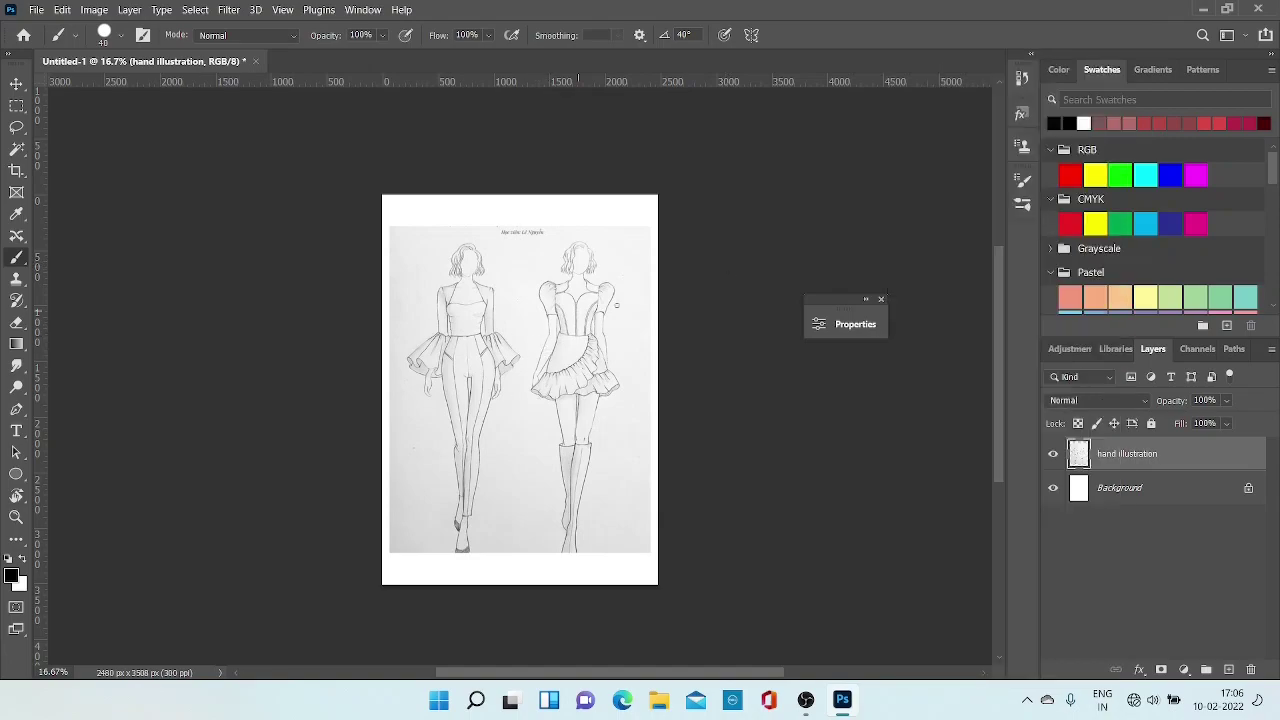
right_click(1135, 458)
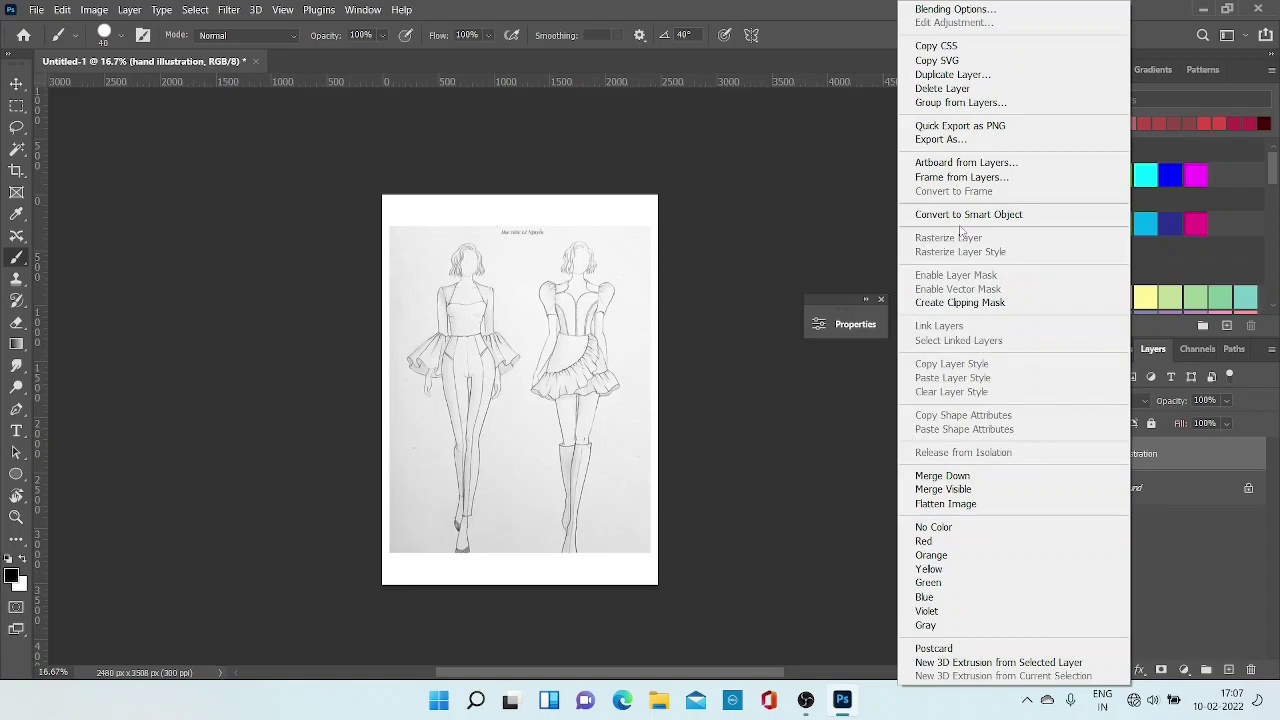
left_click(852, 226)
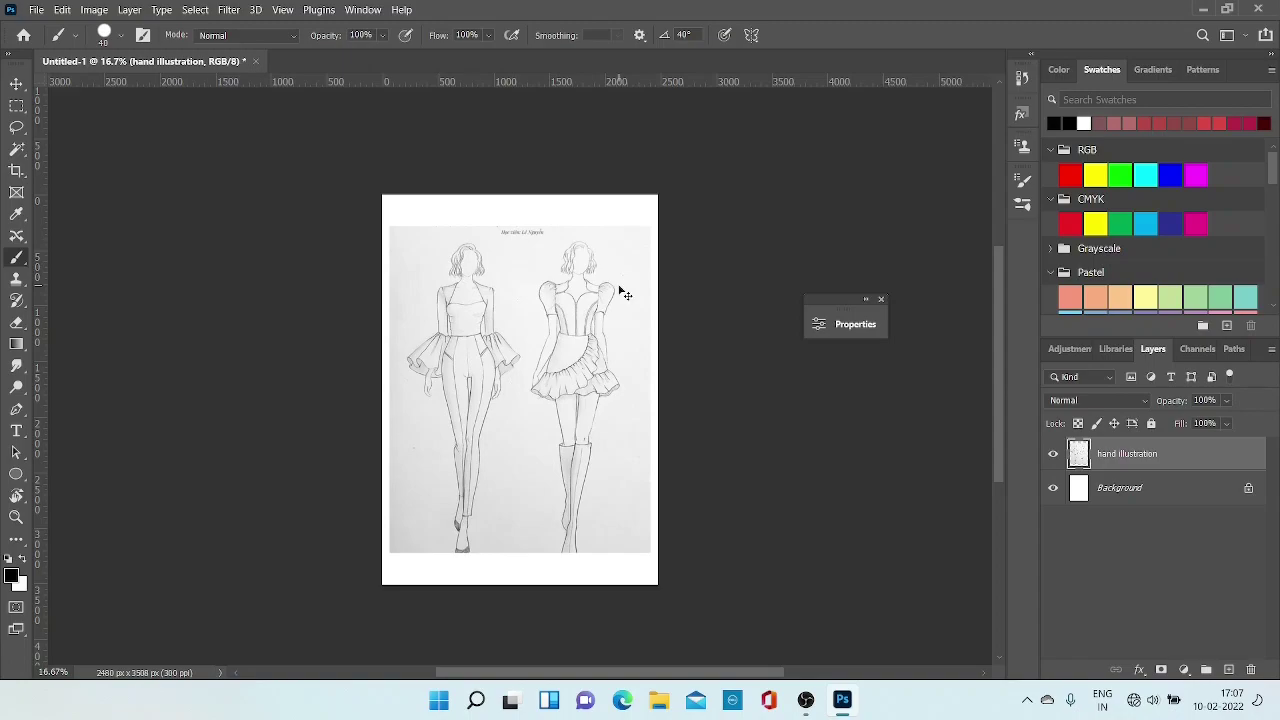
- Free-transform the hand illustration, moving it right and scaling it up to about 109.23%
key("ctrl+t")
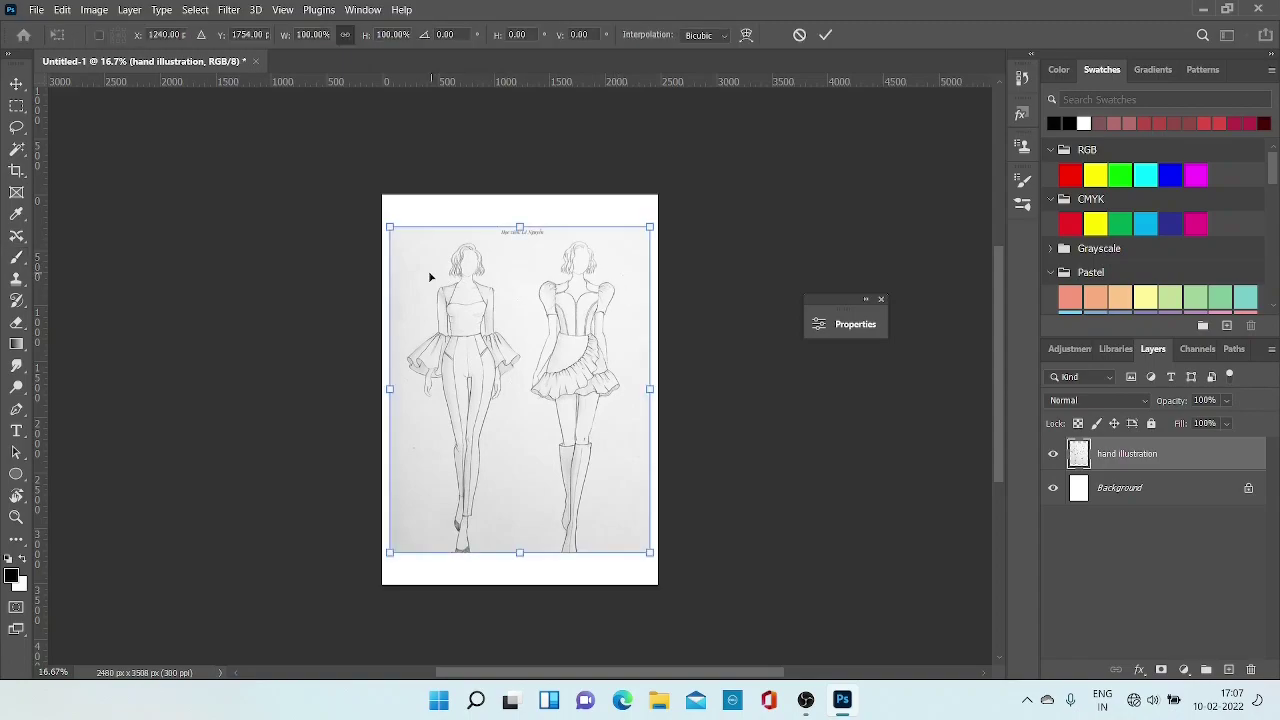
left_click_drag(427, 274, 466, 277)
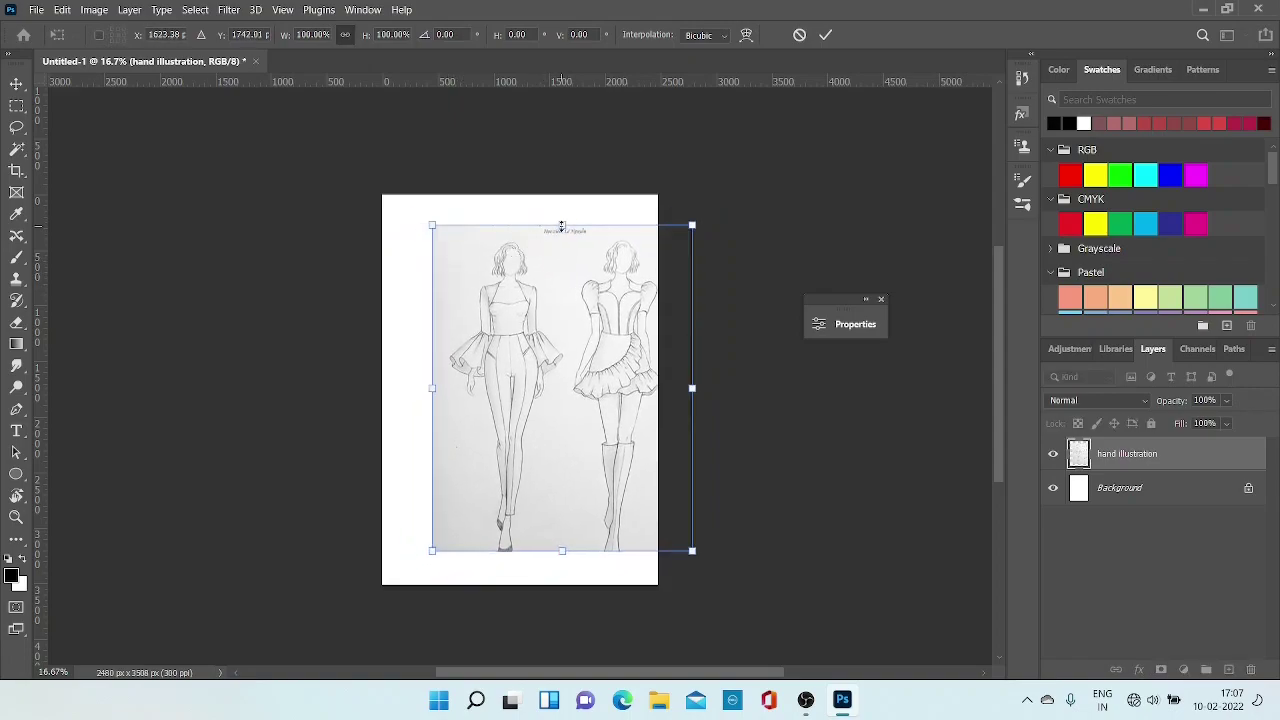
left_click_drag(560, 225, 561, 186)
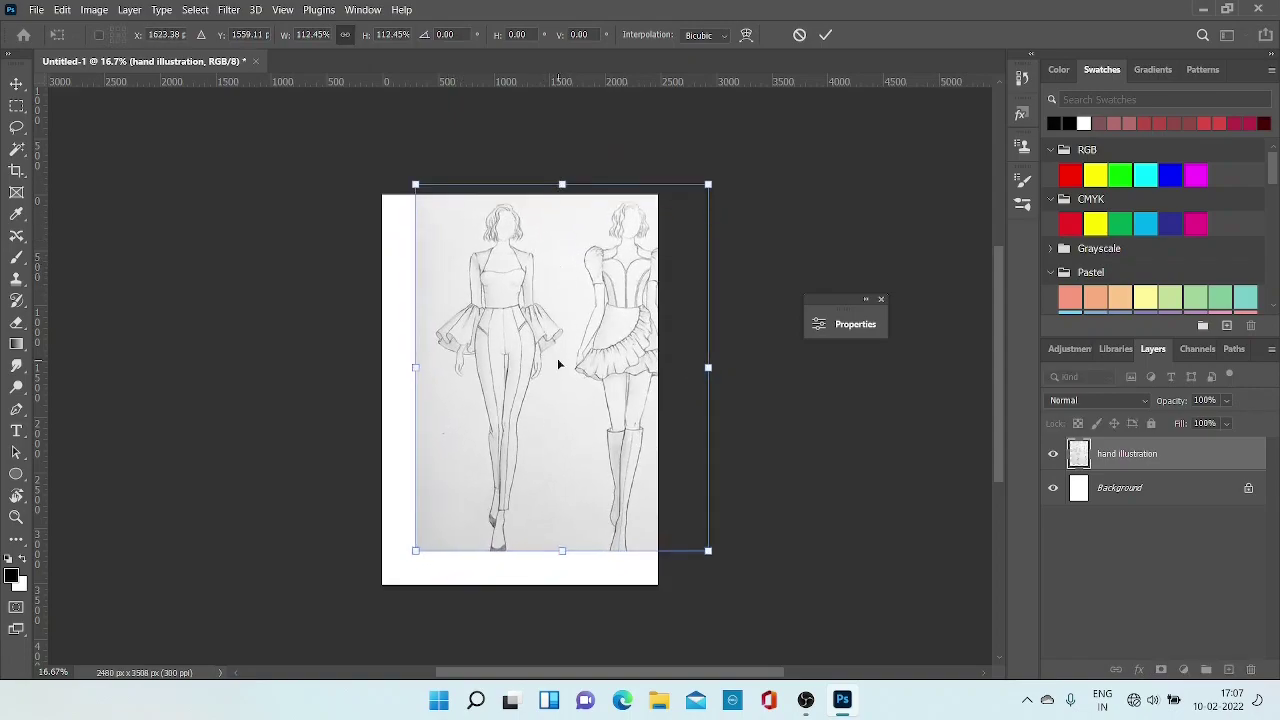
left_click_drag(560, 363, 564, 386)
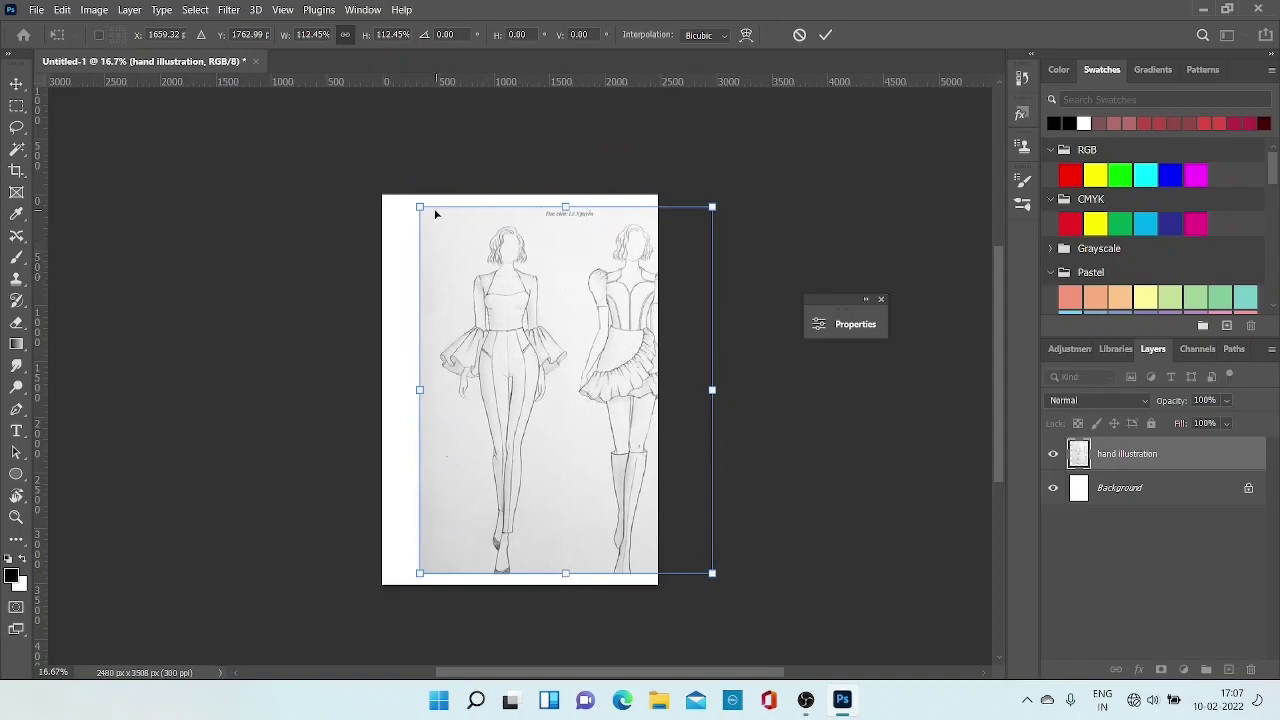
mouse_move(420, 207)
left_mouse_down()
mouse_move(372, 153)
mouse_move(505, 321)
mouse_move(419, 205)
left_mouse_up()
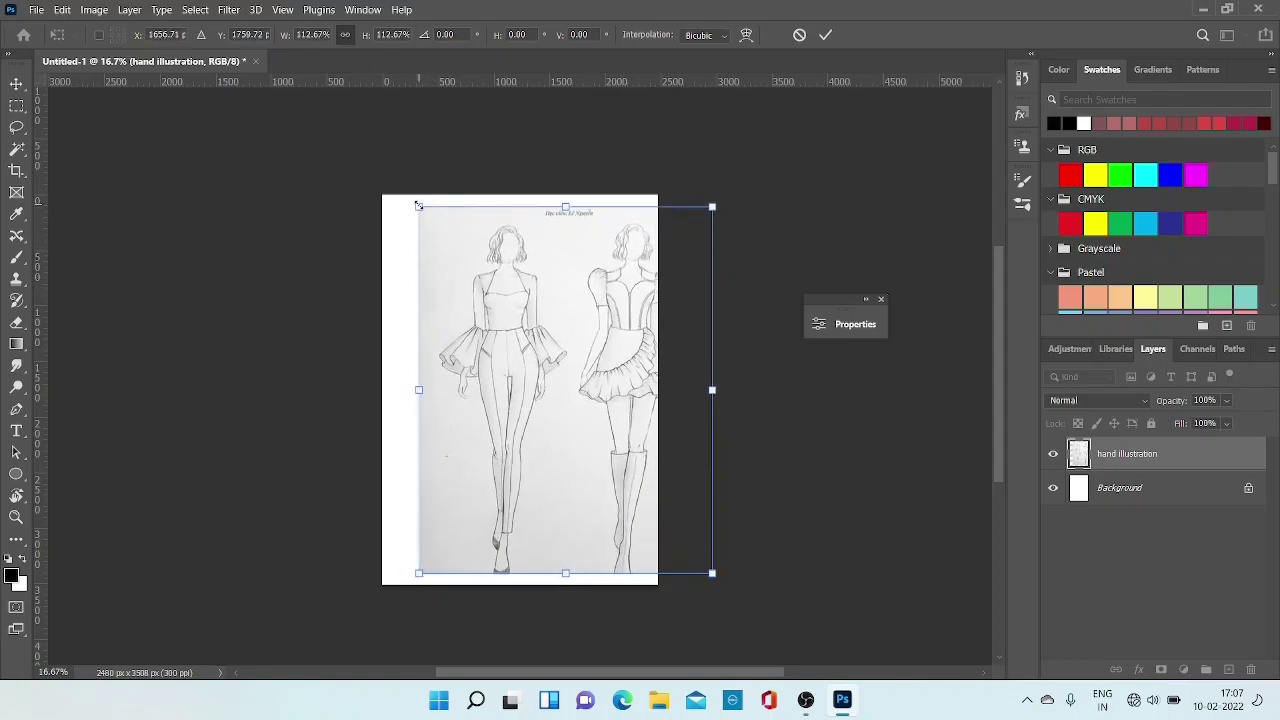
mouse_move(565, 207)
left_mouse_down()
mouse_move(566, 172)
mouse_move(566, 213)
left_mouse_up()
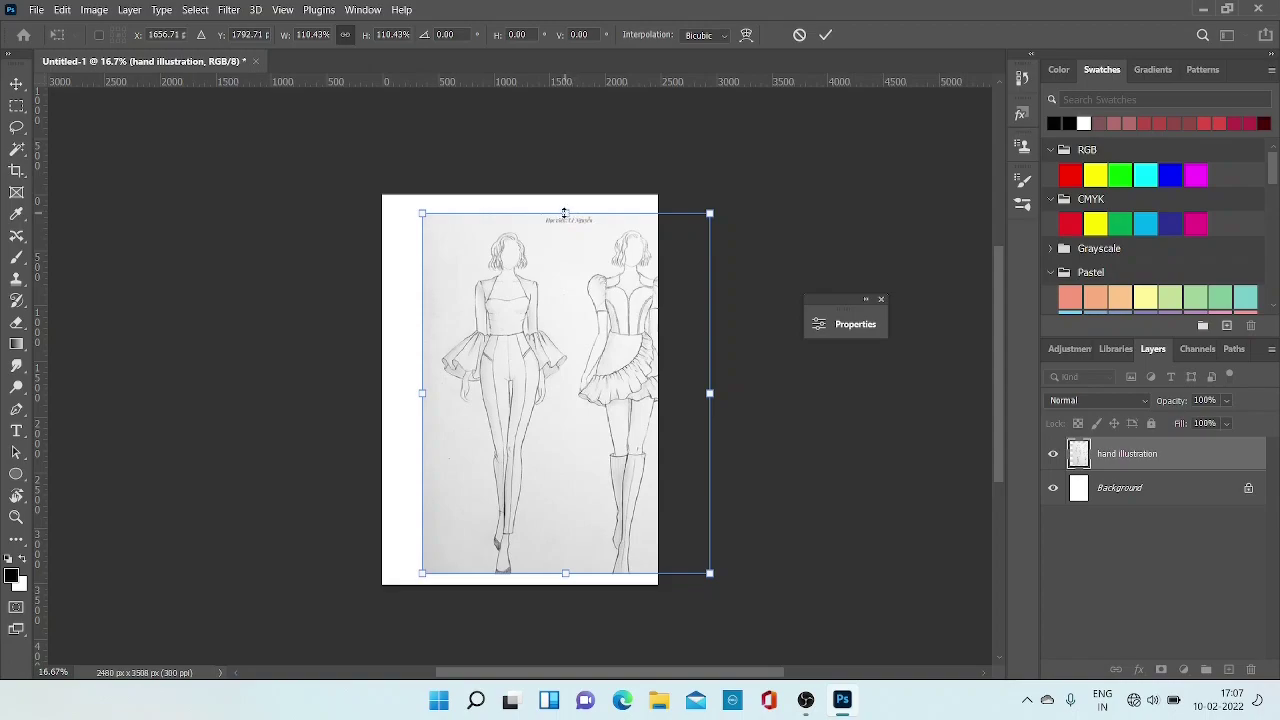
mouse_move(565, 213)
left_mouse_down()
mouse_move(567, 287)
mouse_move(566, 197)
left_mouse_up()
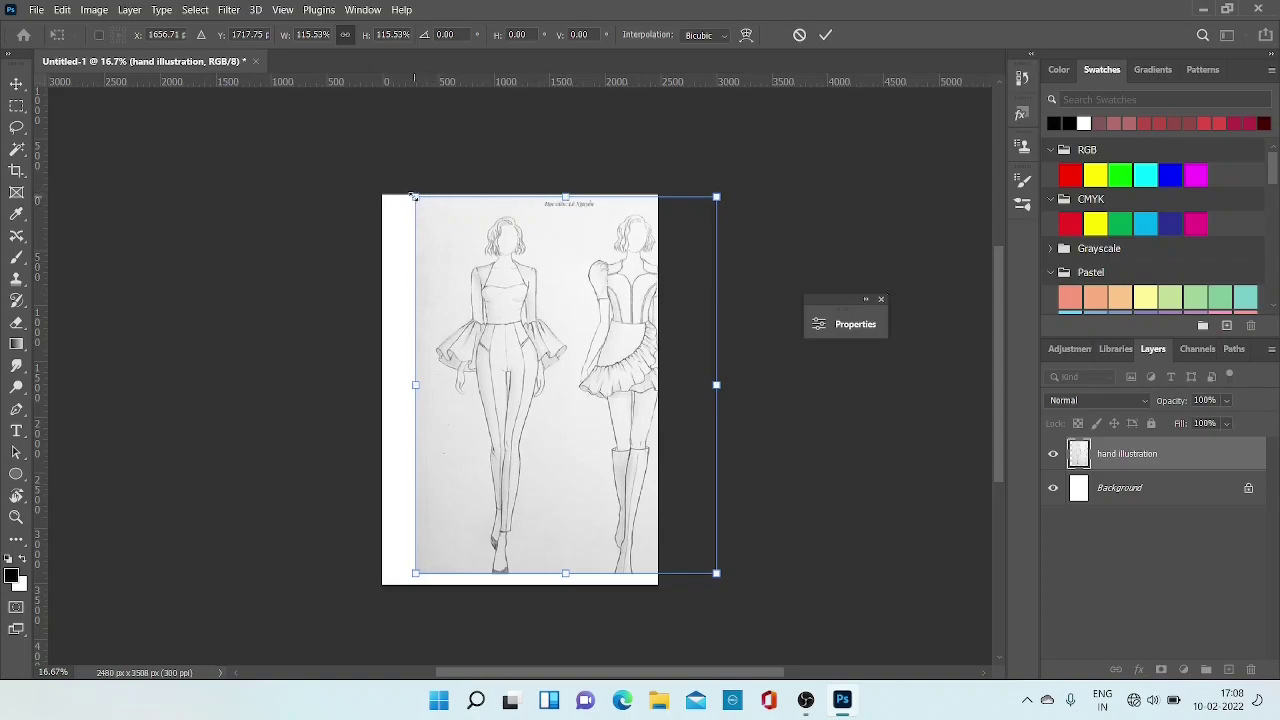
left_click_drag(413, 196, 467, 255)
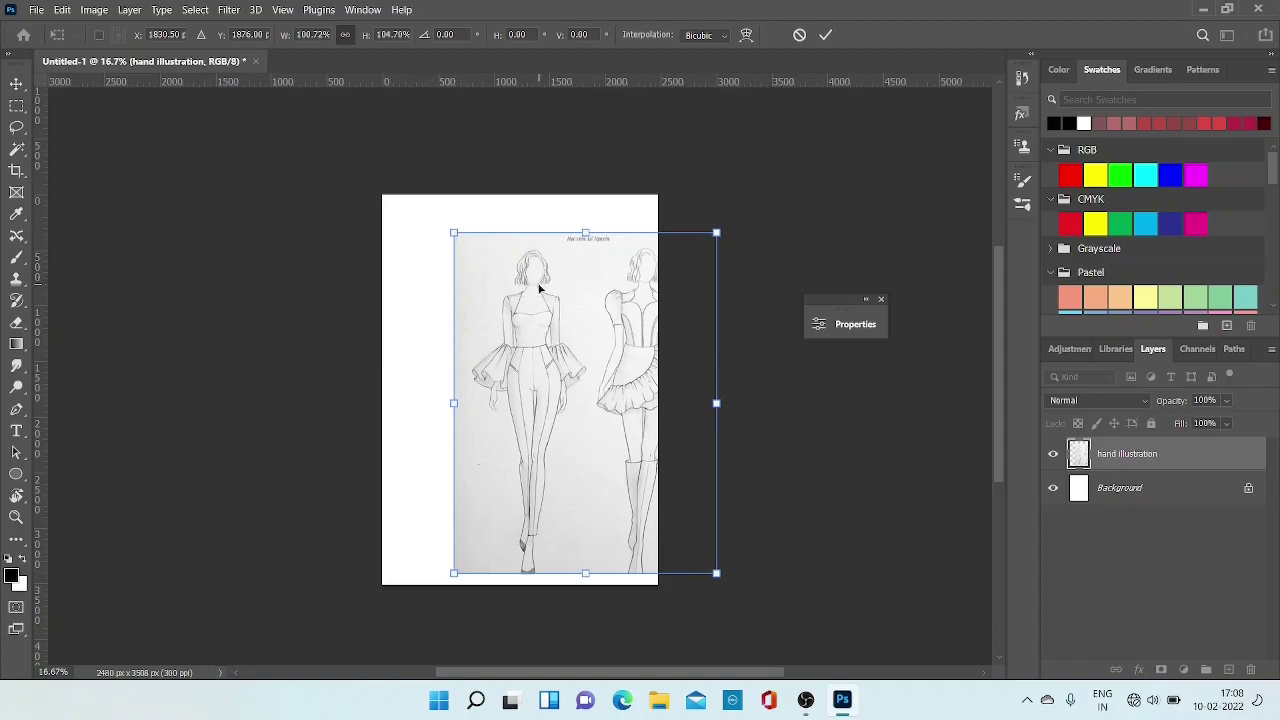
mouse_move(454, 233)
left_mouse_down()
mouse_move(415, 197)
mouse_move(431, 212)
left_mouse_up()
left_click_drag(469, 296, 482, 313)
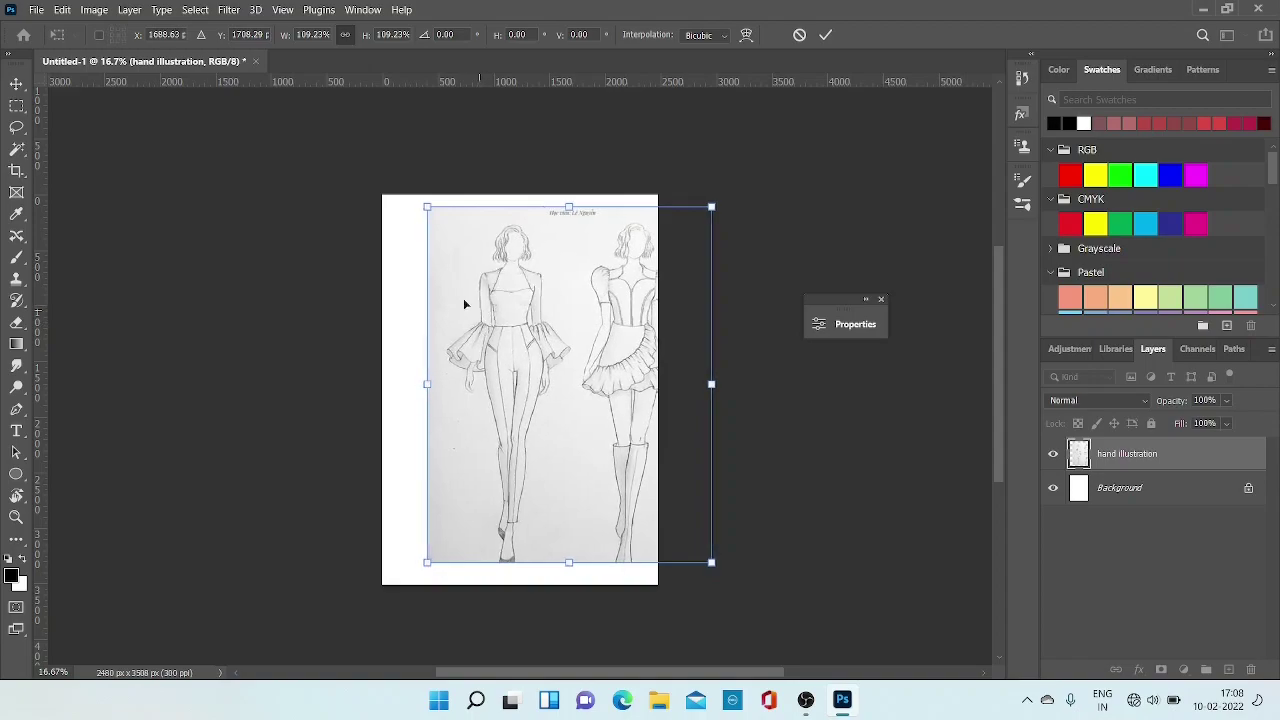
- Apply the transform and erase the right-hand figure with the Eraser Tool
left_click(825, 36)
key("b")
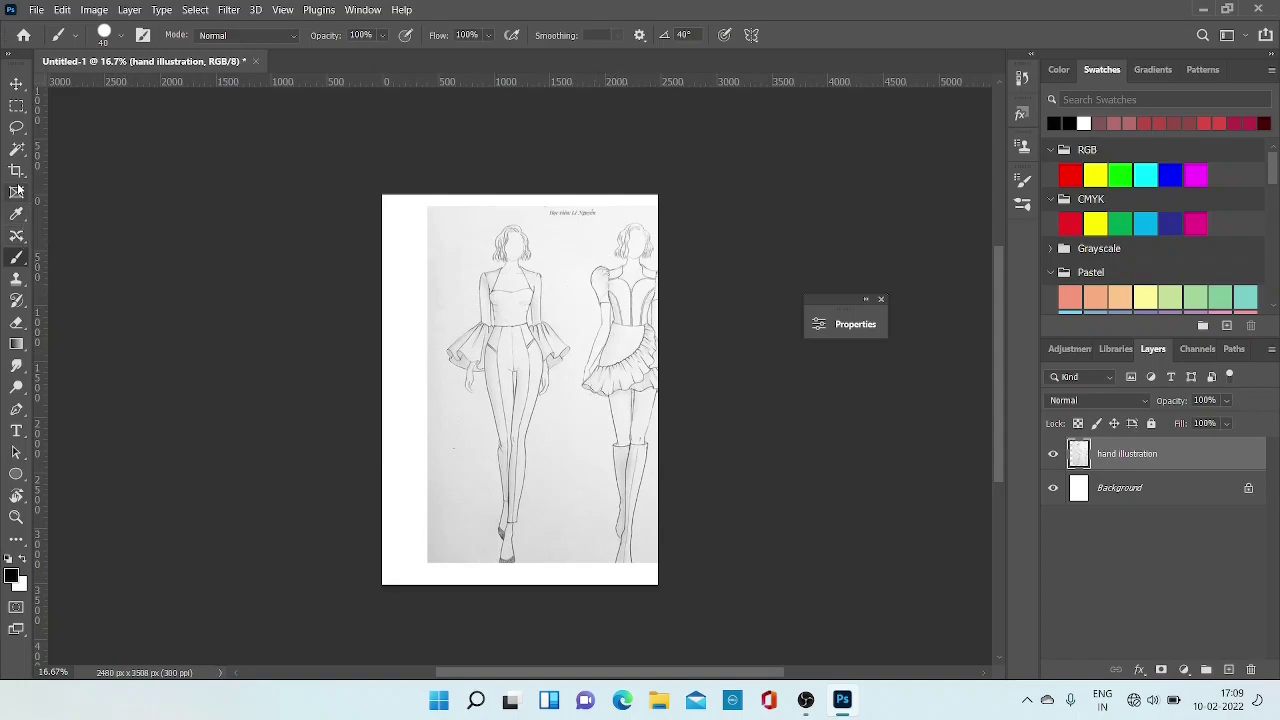
left_click(13, 327)
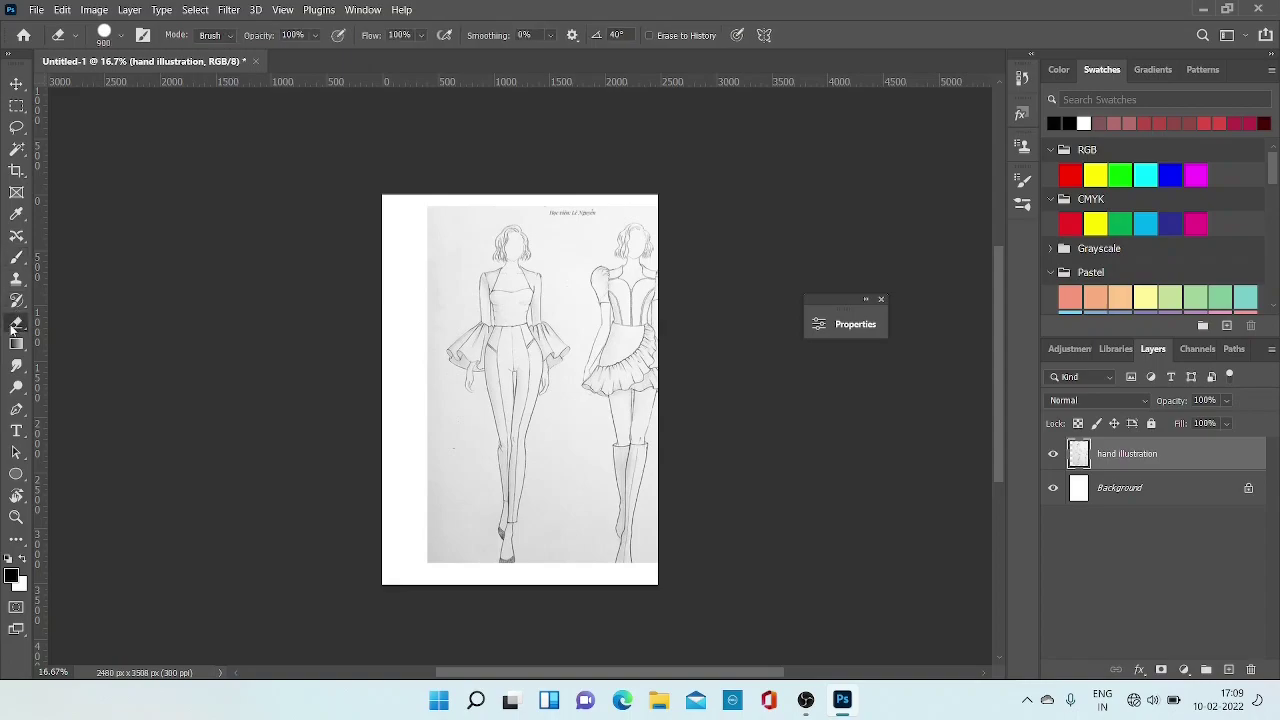
left_click(642, 241)
mouse_move(642, 241)
left_mouse_down()
mouse_move(645, 552)
mouse_move(625, 434)
mouse_move(634, 296)
mouse_move(592, 186)
mouse_move(573, 176)
mouse_move(613, 197)
left_mouse_up()
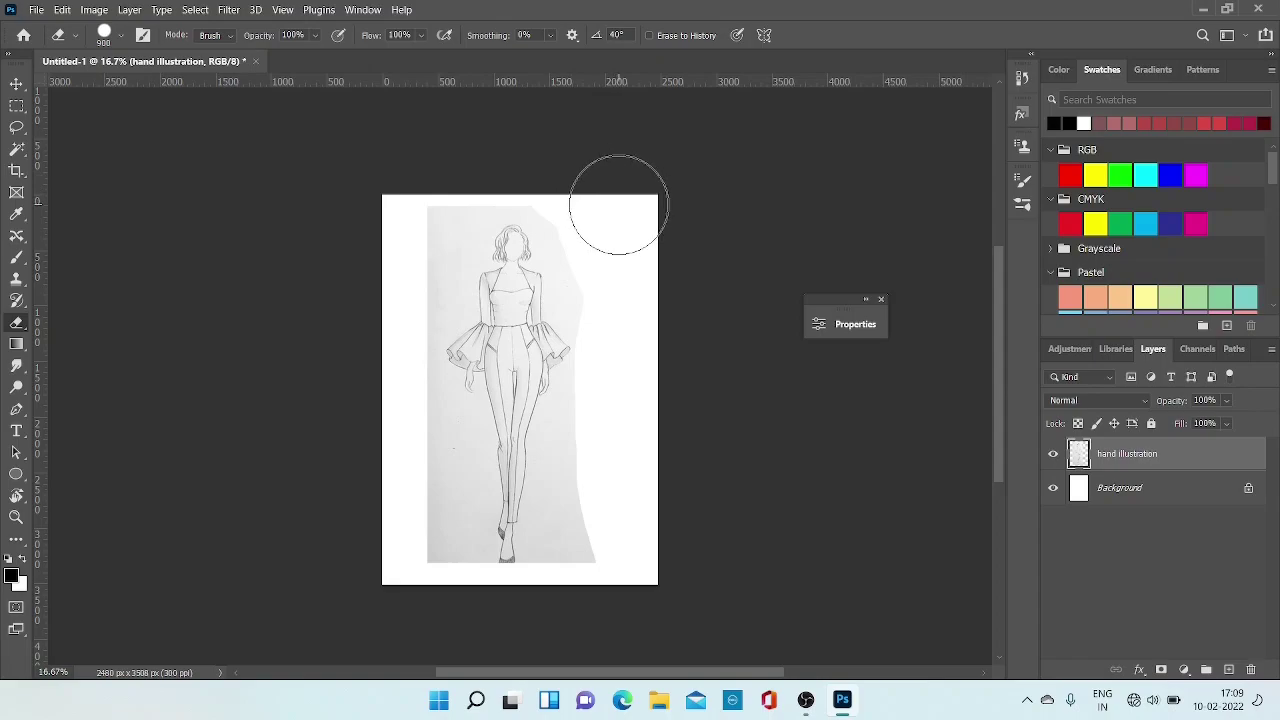
scroll(614, 271, "up", 3)
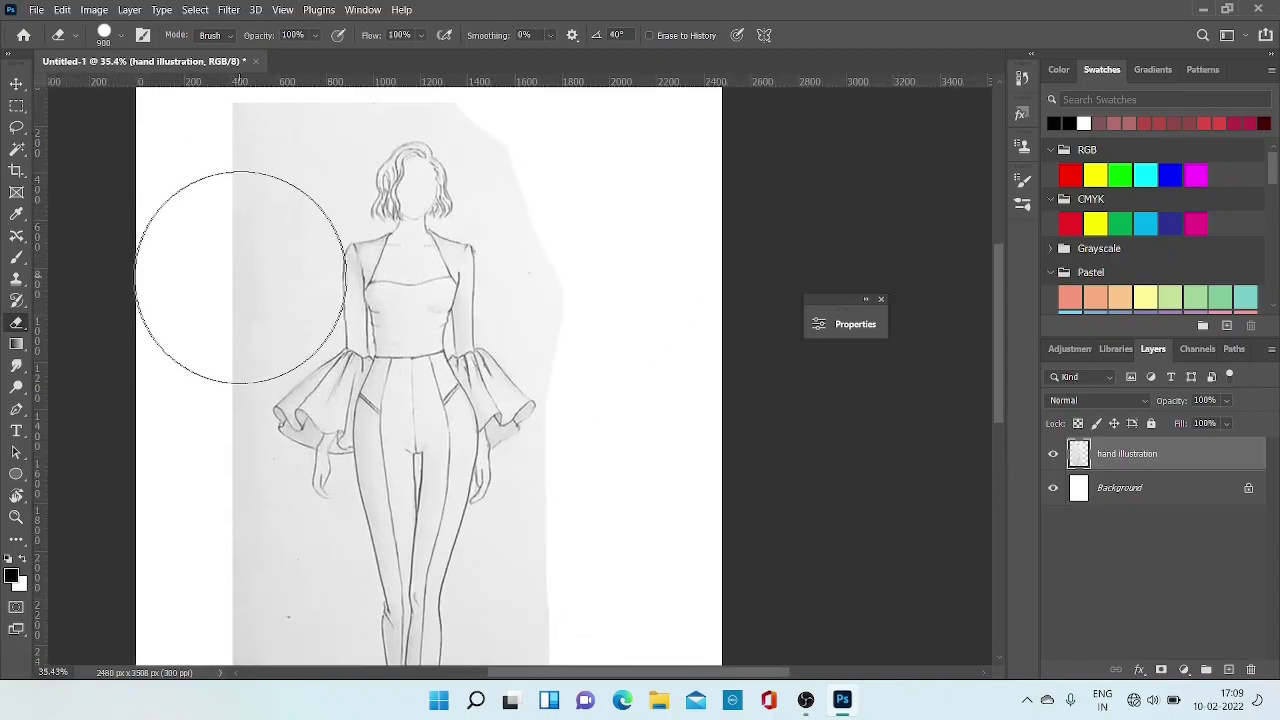
scroll(226, 272, "down", 2)
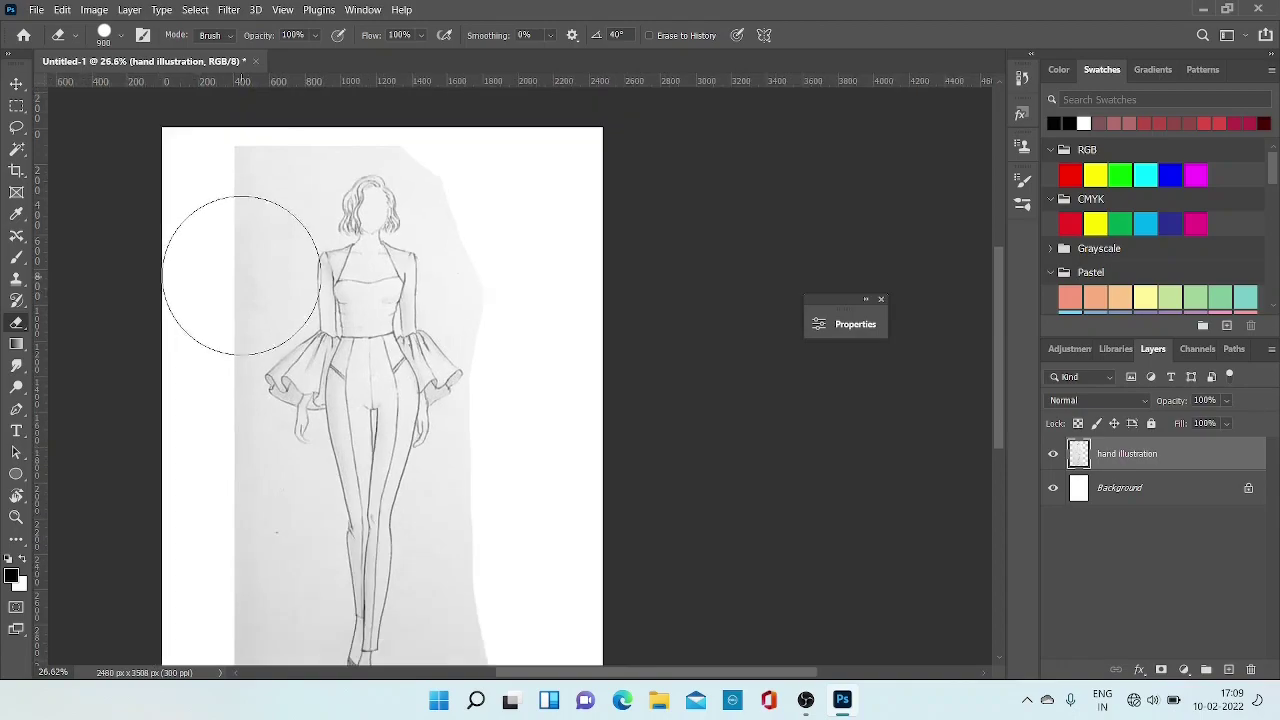
- Hide and reshow the Background layer to check transparency, and shrink the eraser to 175
left_click(1053, 488)
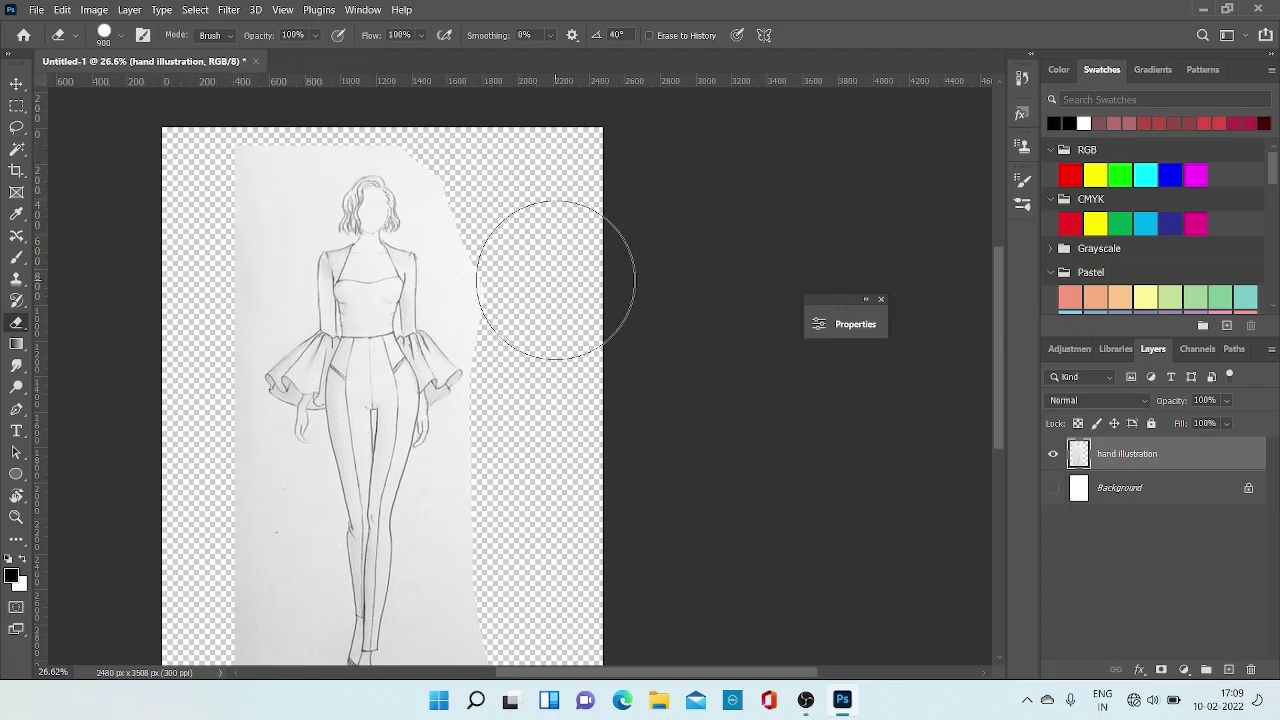
key("bracketleft")
key("bracketleft")
key("bracketleft")
key("bracketleft")
key("bracketleft")
key("bracketleft")
key("bracketleft")
key("bracketleft")
key("bracketleft")
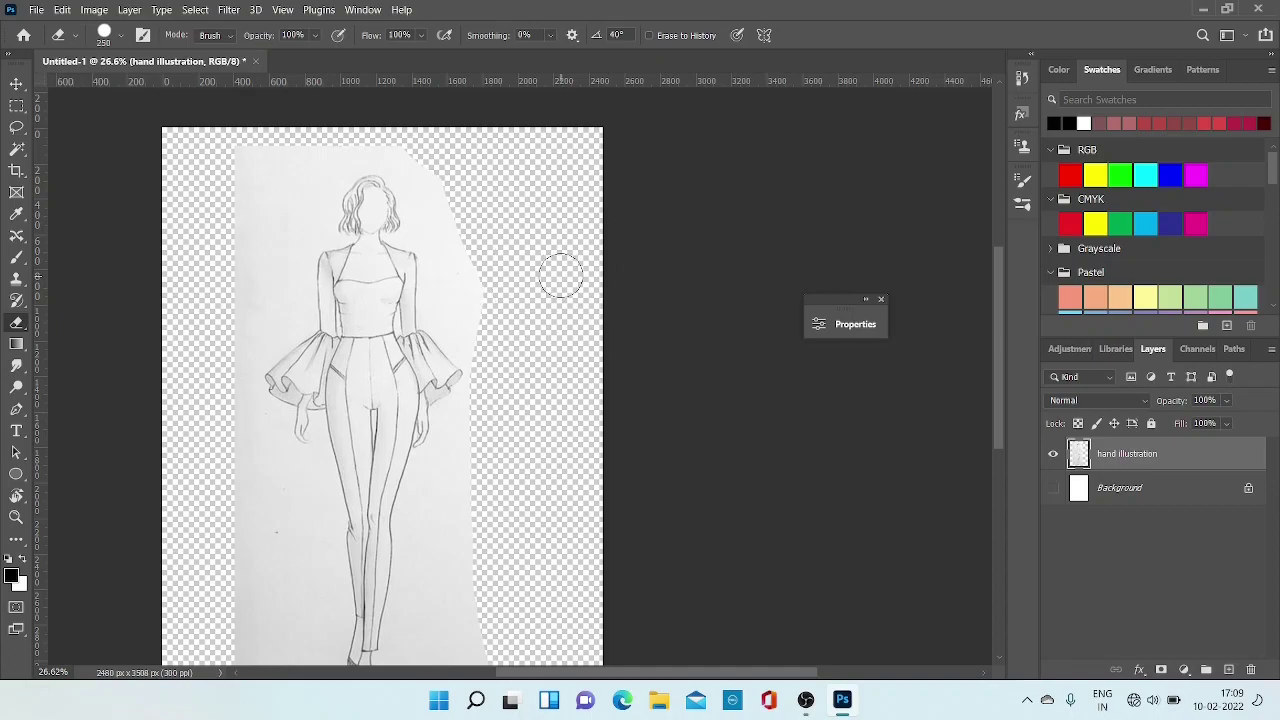
left_click(1053, 488)
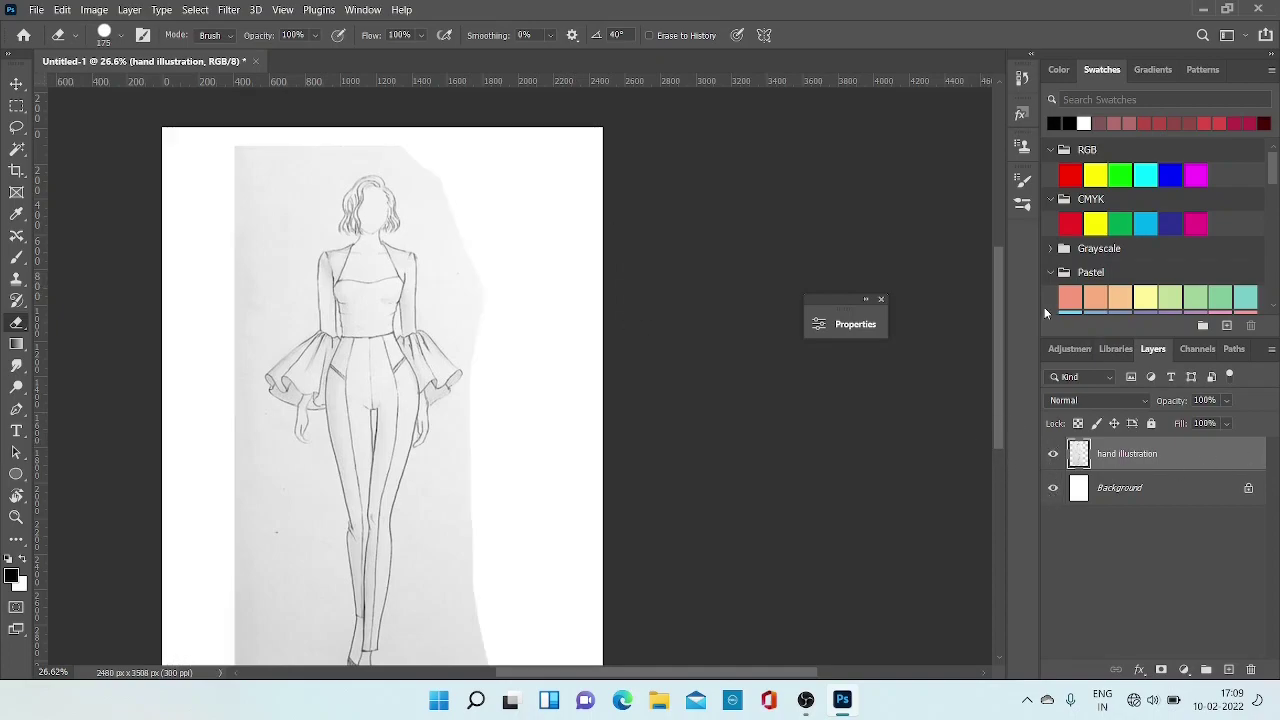
- Desaturate the hand illustration to greys from the Image > Adjustments menu
left_click(92, 10)
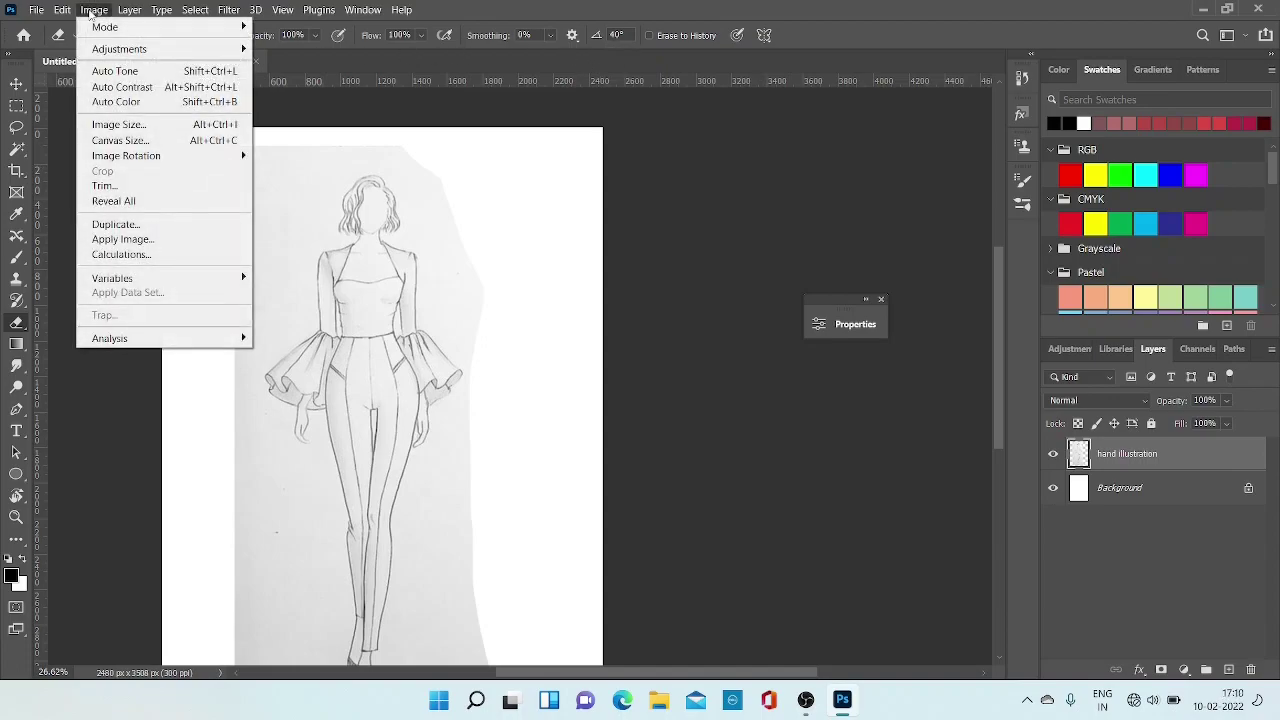
mouse_move(245, 50)
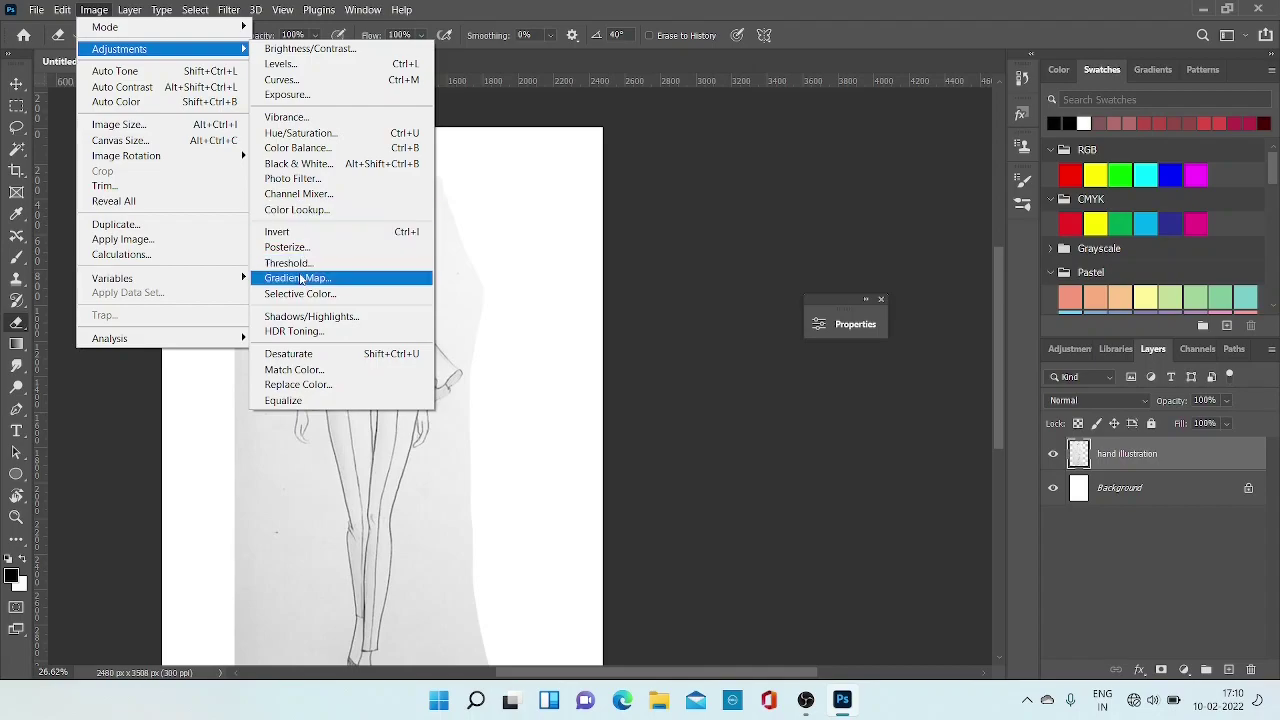
left_click(290, 355)
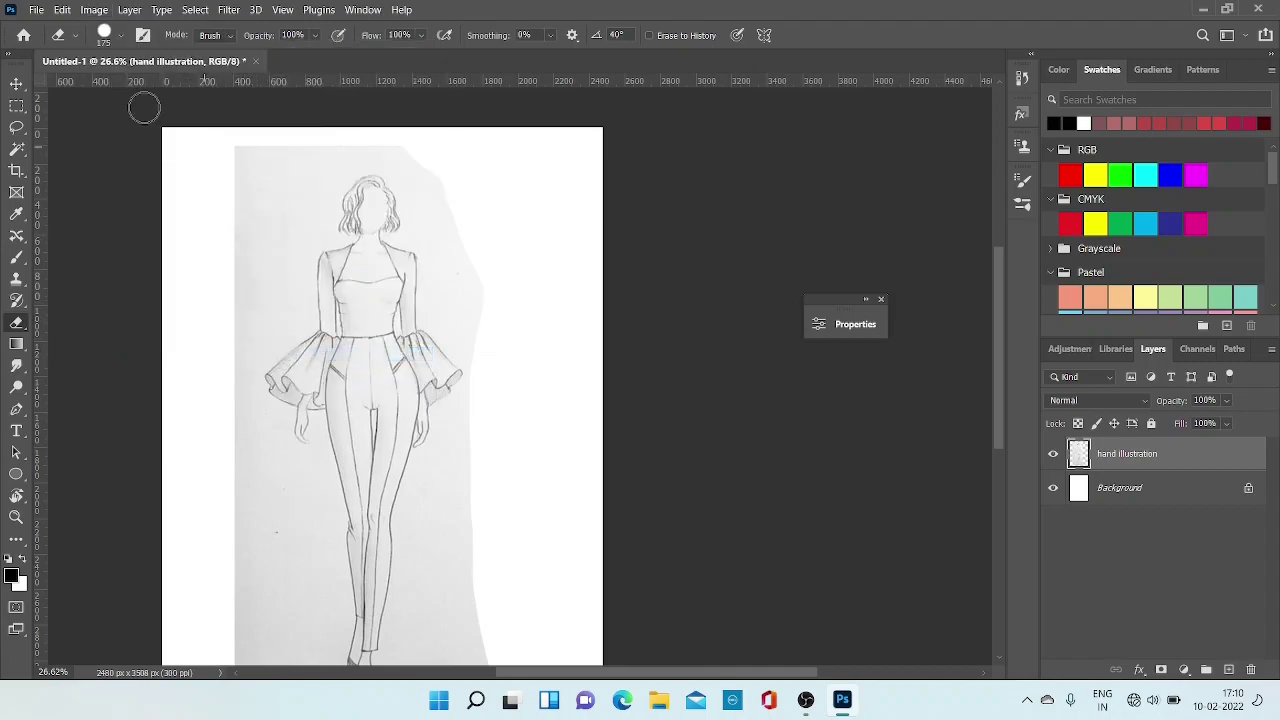
scroll(352, 351, "down", 2)
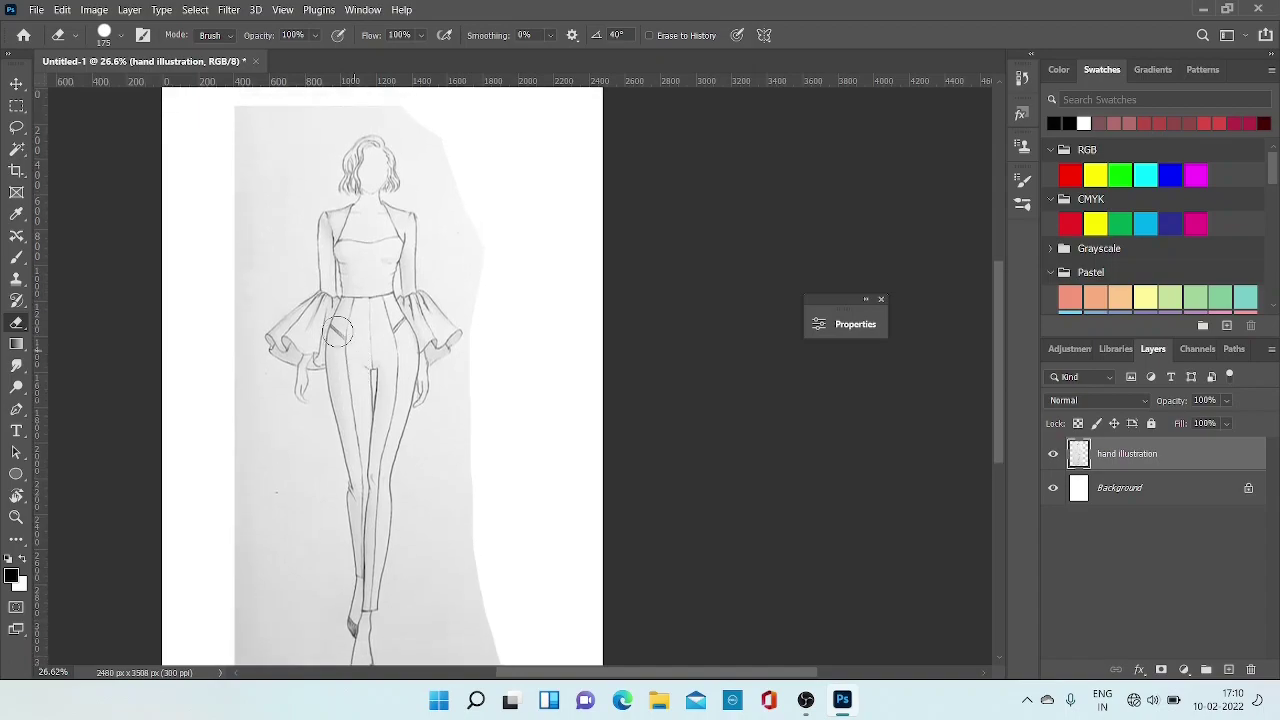
left_click(102, 12)
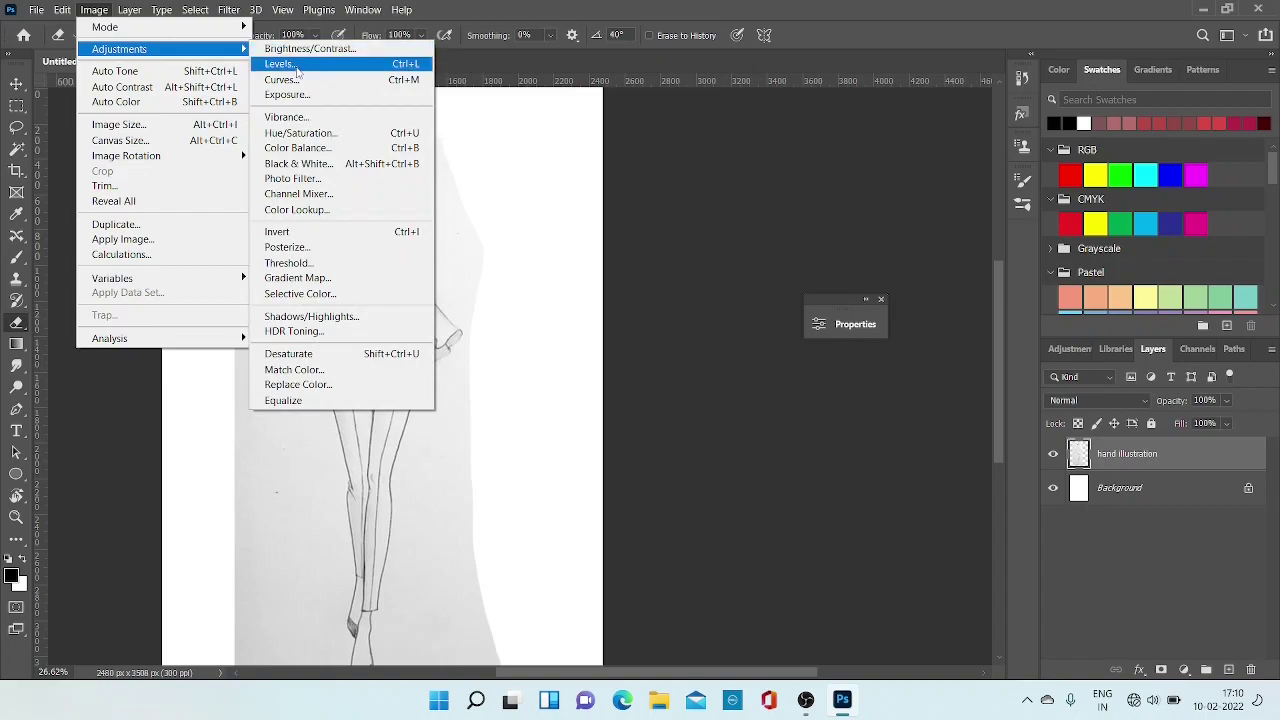
- Apply Levels with input values 163, 1.00 and 212 to make the sketch lines crisp black
left_click(300, 64)
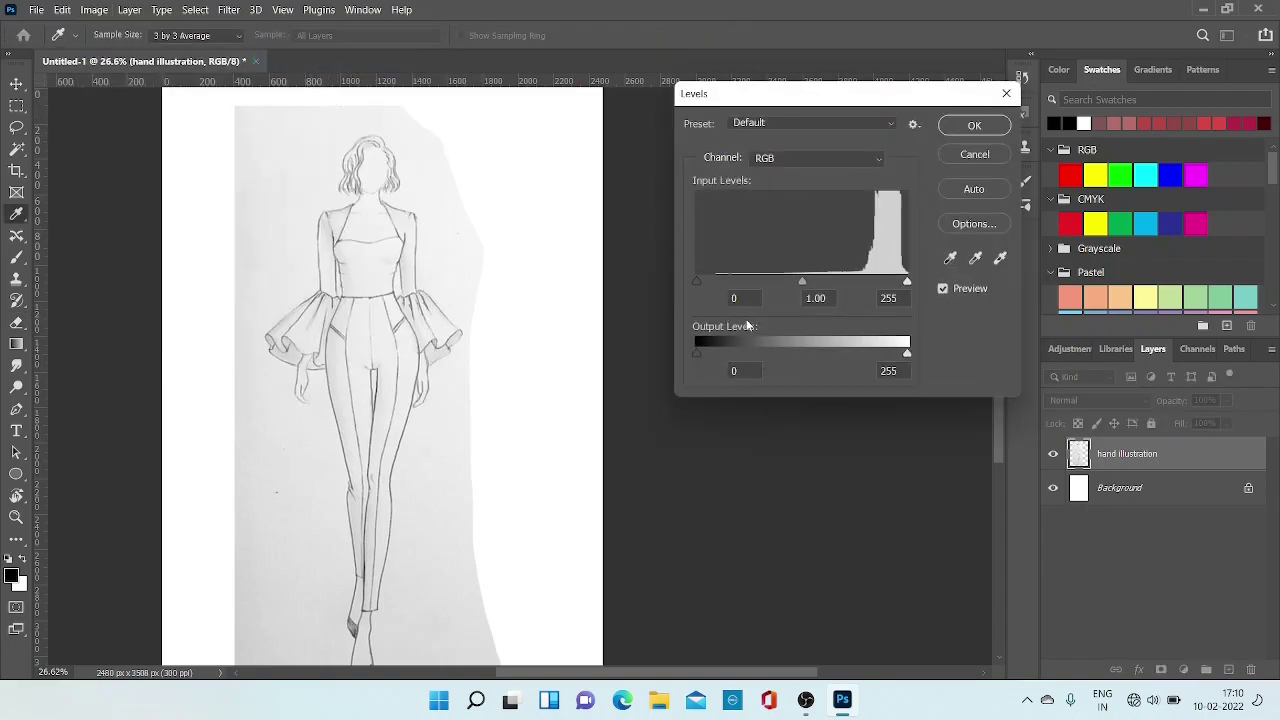
left_click(698, 286)
left_click_drag(699, 286, 812, 283)
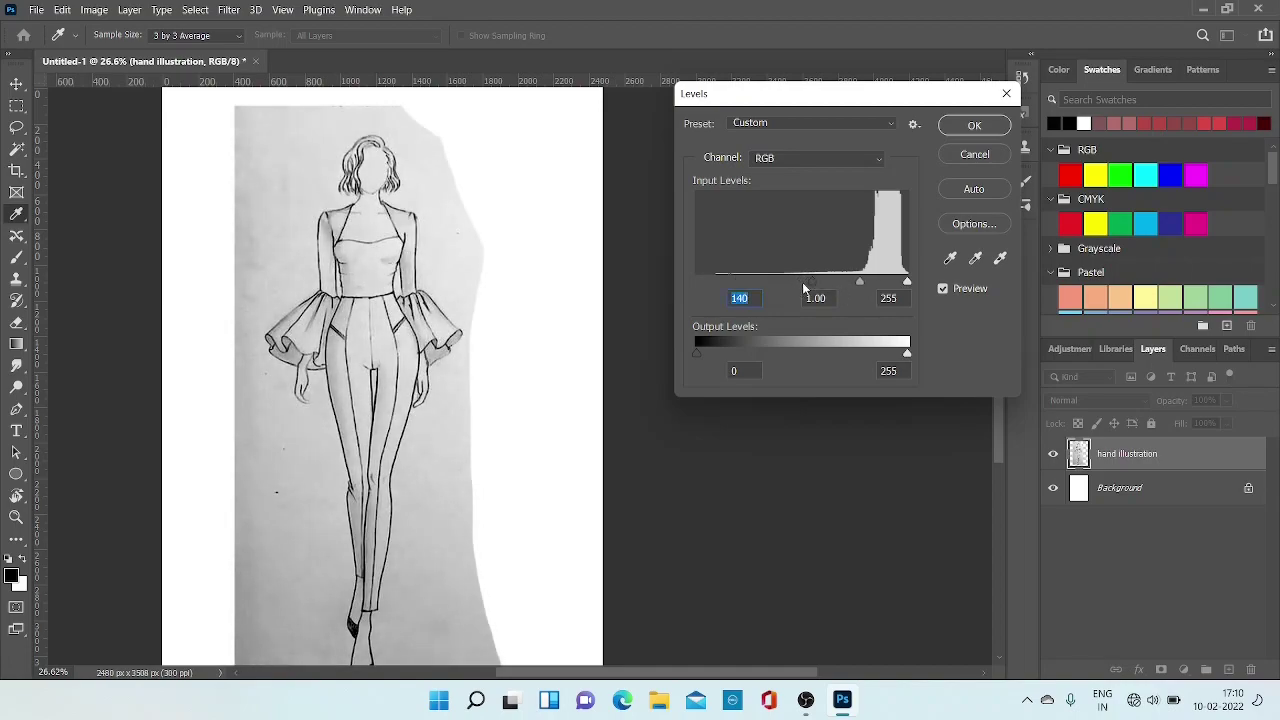
left_click_drag(902, 282, 884, 283)
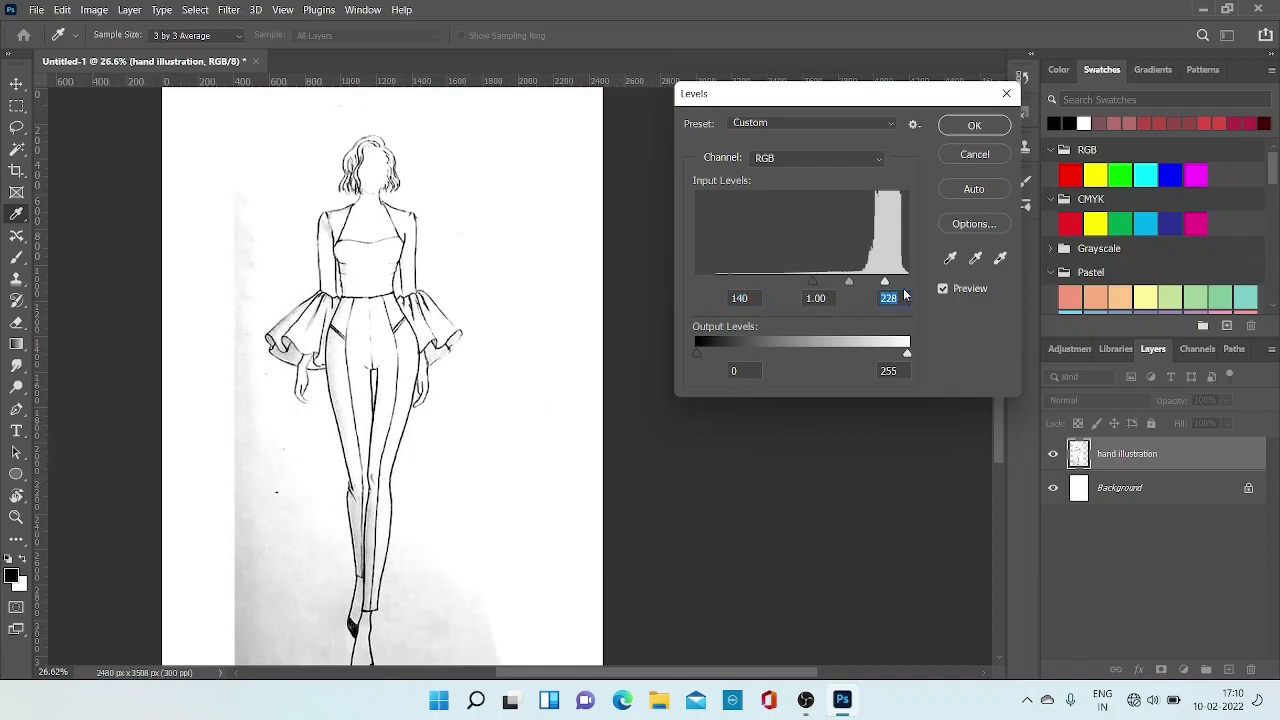
left_click_drag(811, 286, 871, 284)
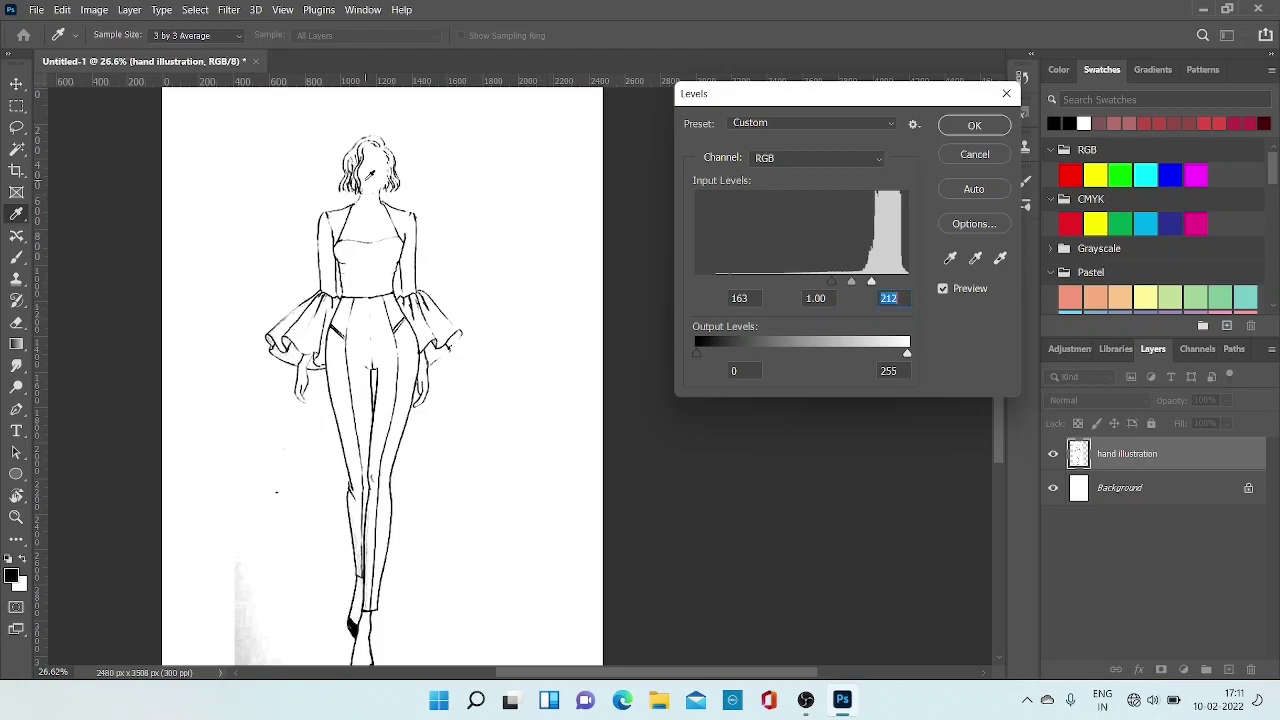
left_click(974, 125)
key("e")
scroll(263, 398, "down", 3)
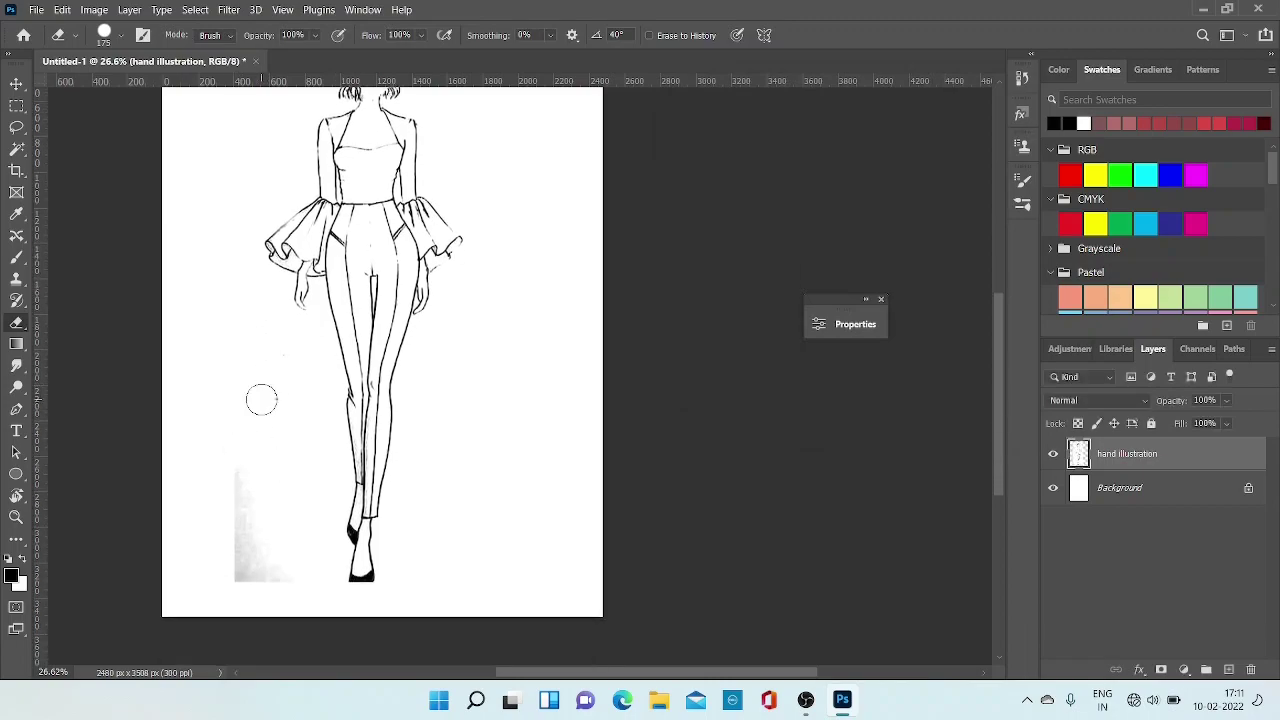
- Toggle the Background layer off and back on to check transparency
scroll(265, 400, "up", 2)
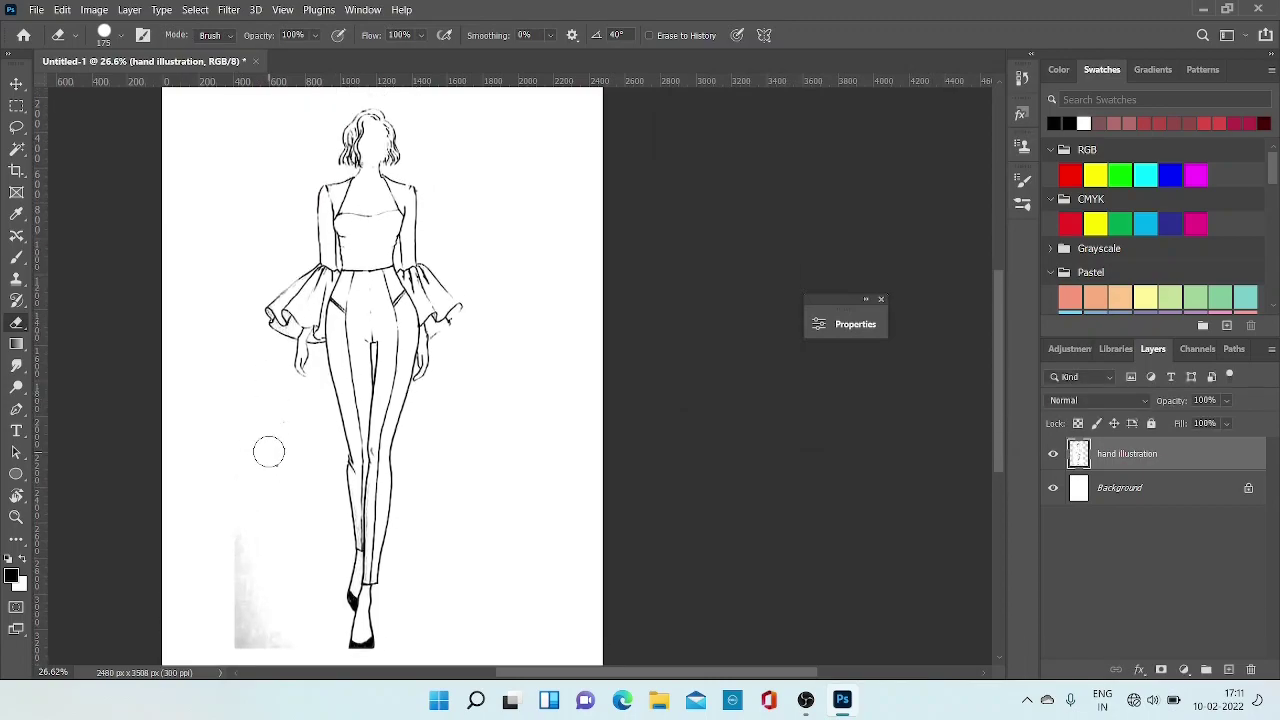
left_click(1053, 488)
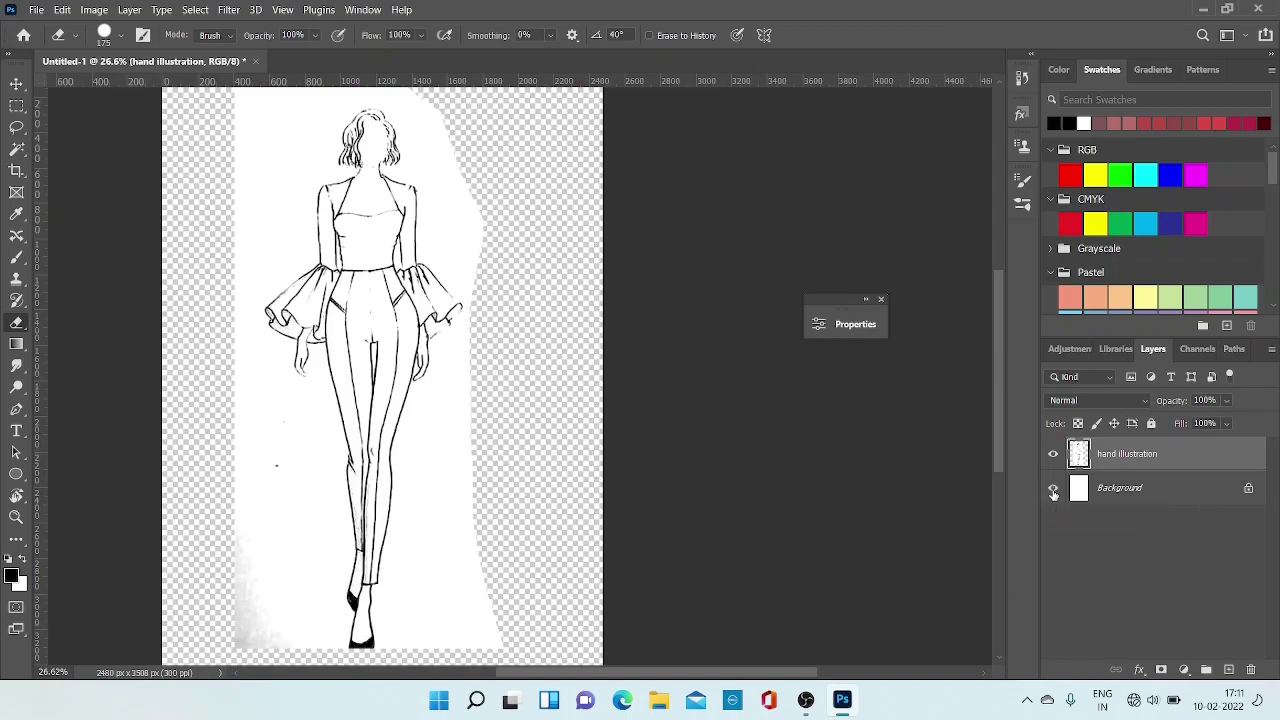
left_click(1053, 488)
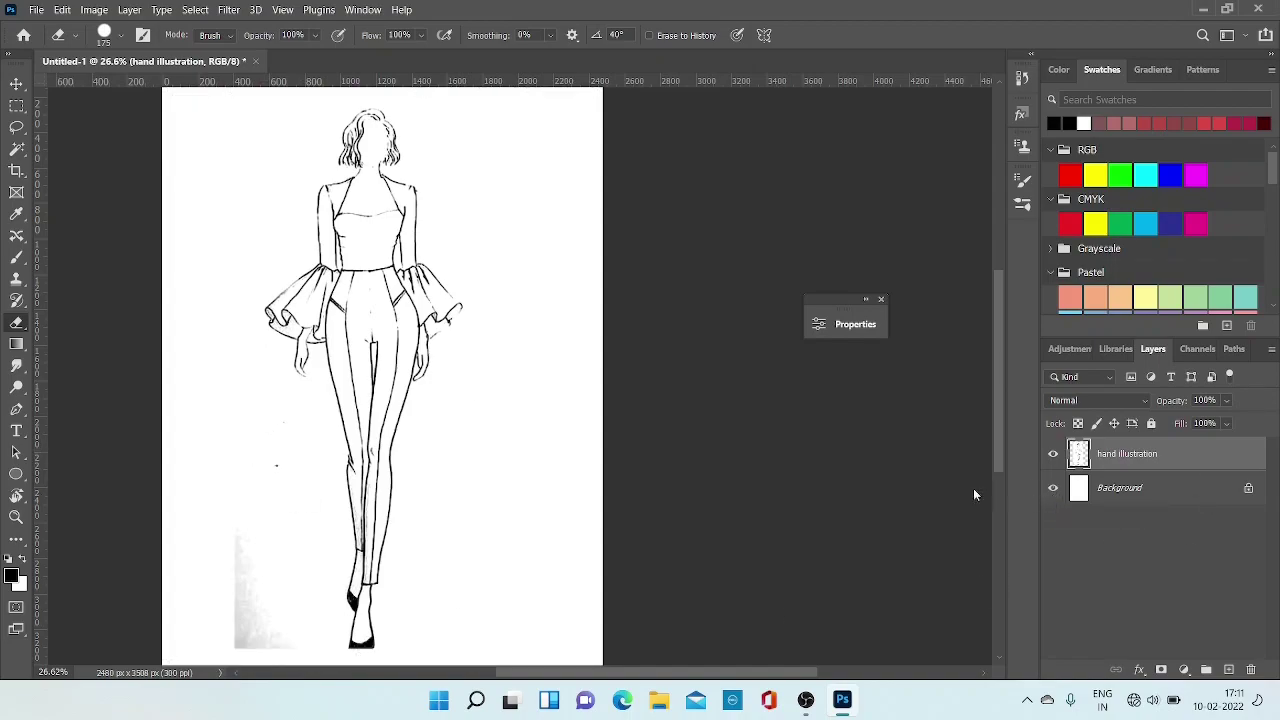
- Select the white paper and all similar white areas with the Magic Wand, then delete them
left_click(16, 150)
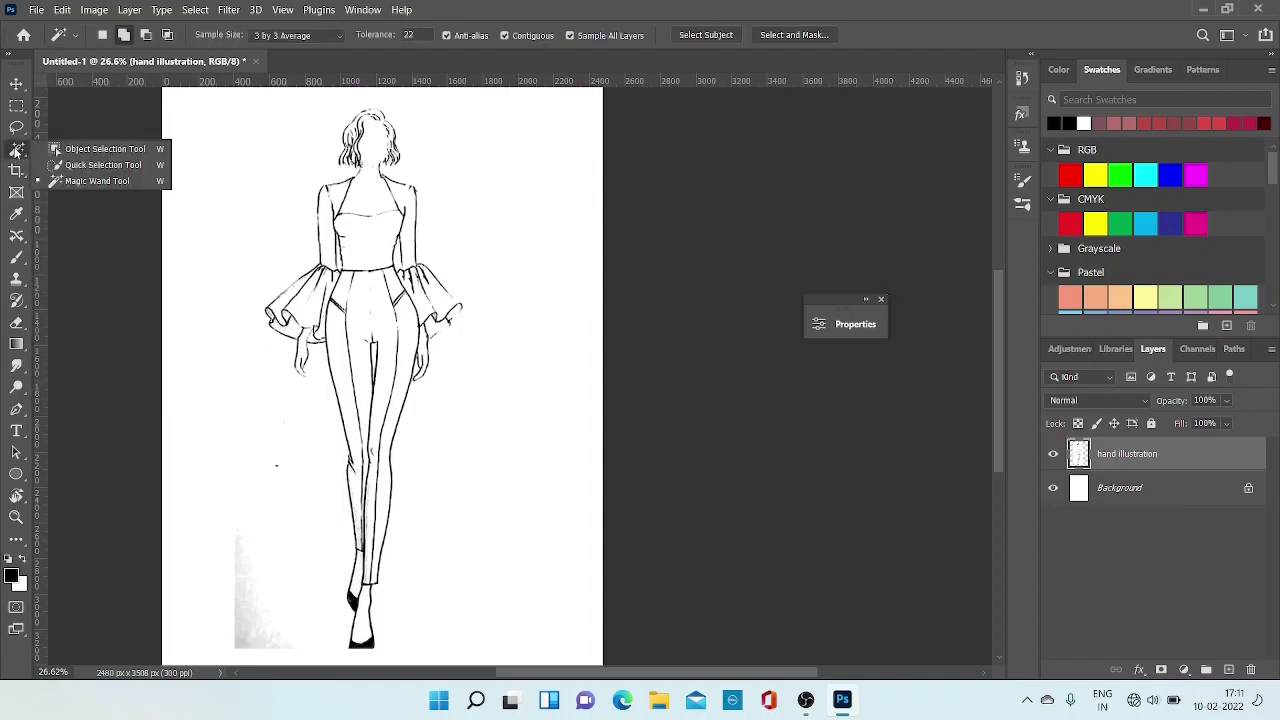
left_click(85, 181)
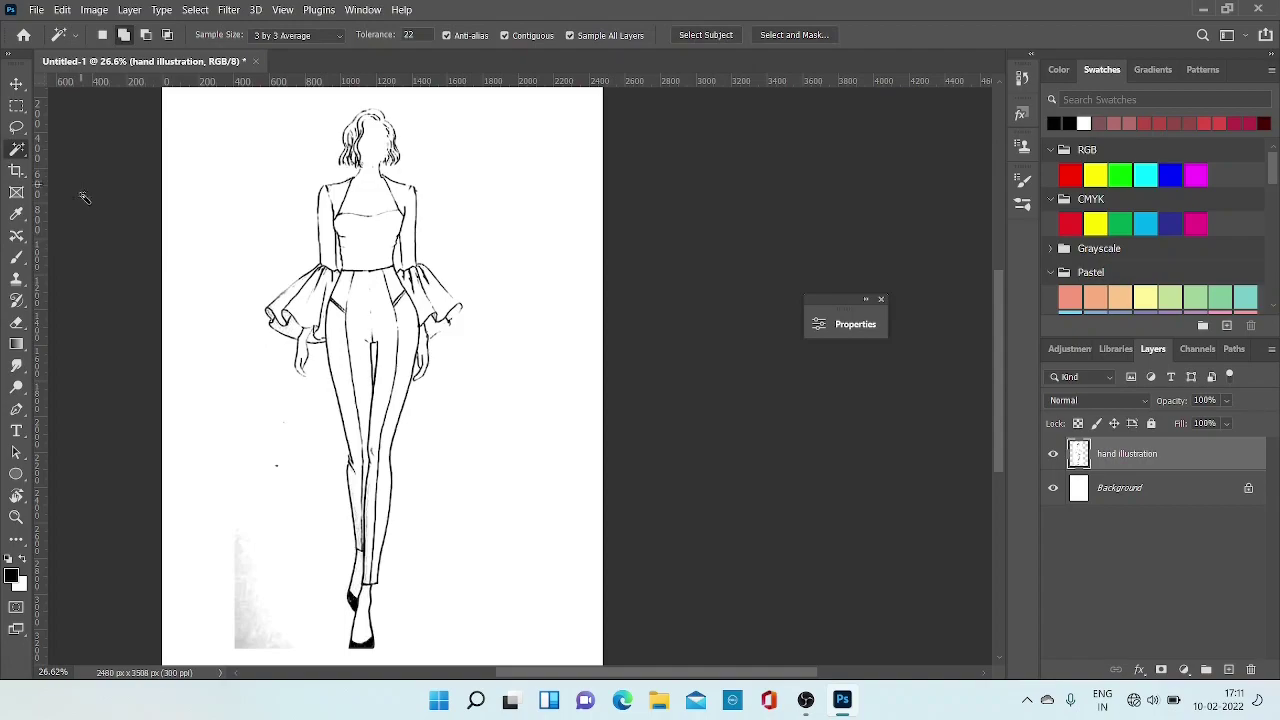
left_click(270, 175)
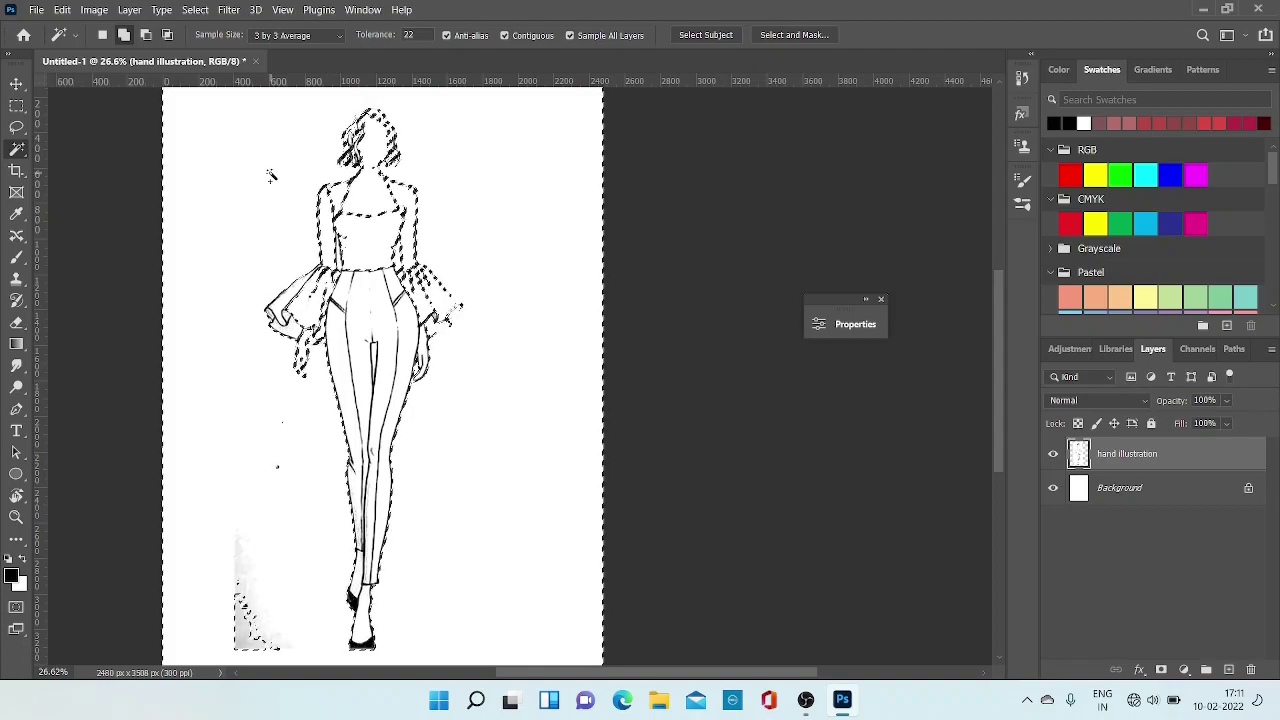
right_click(271, 176)
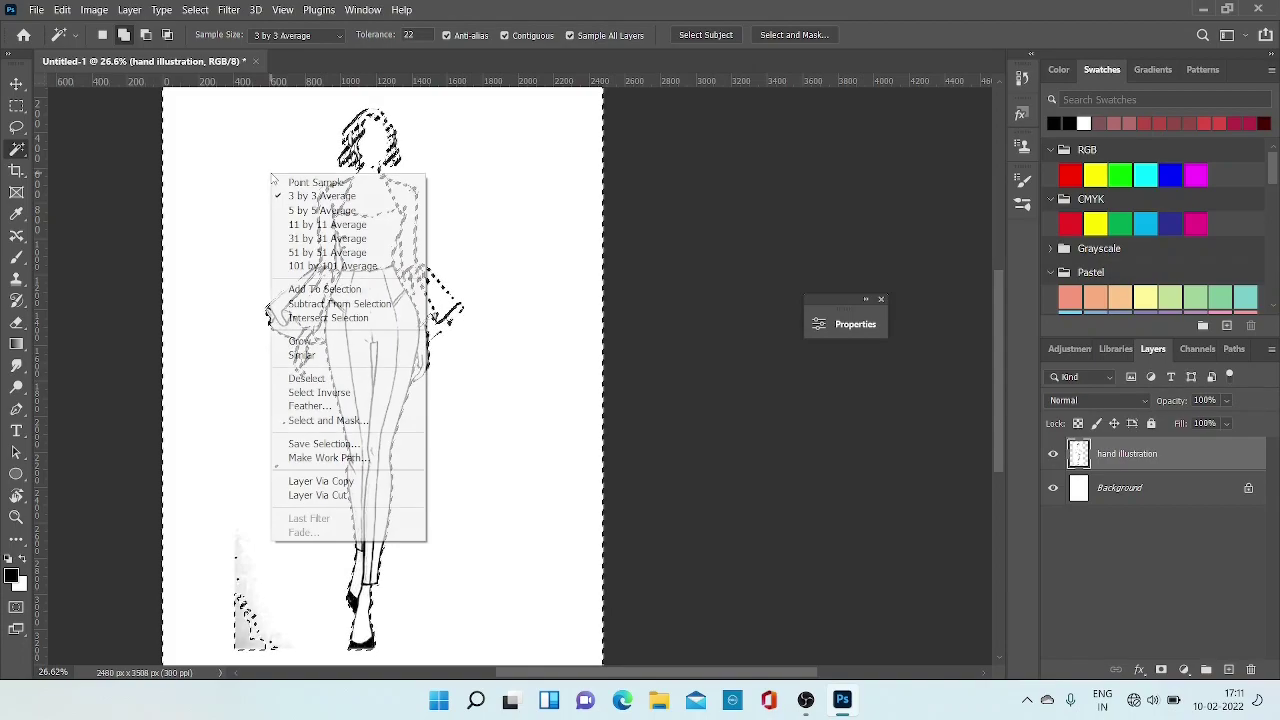
left_click(303, 356)
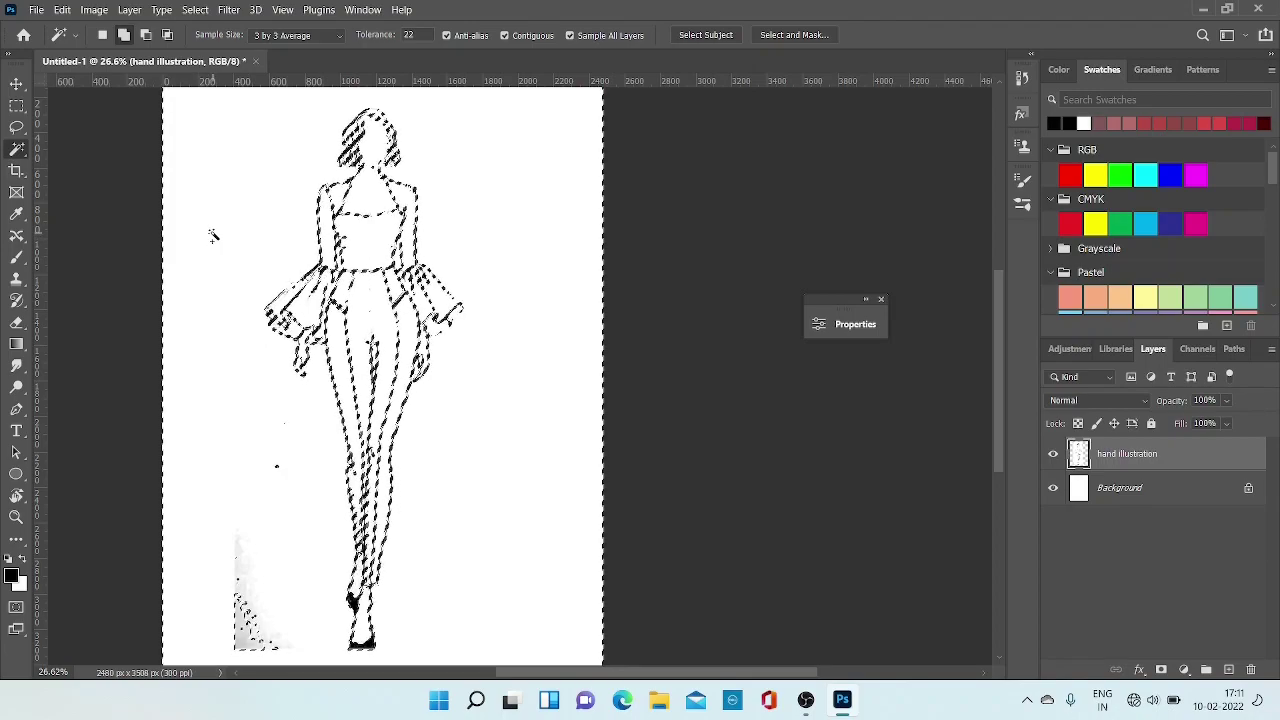
key("Delete")
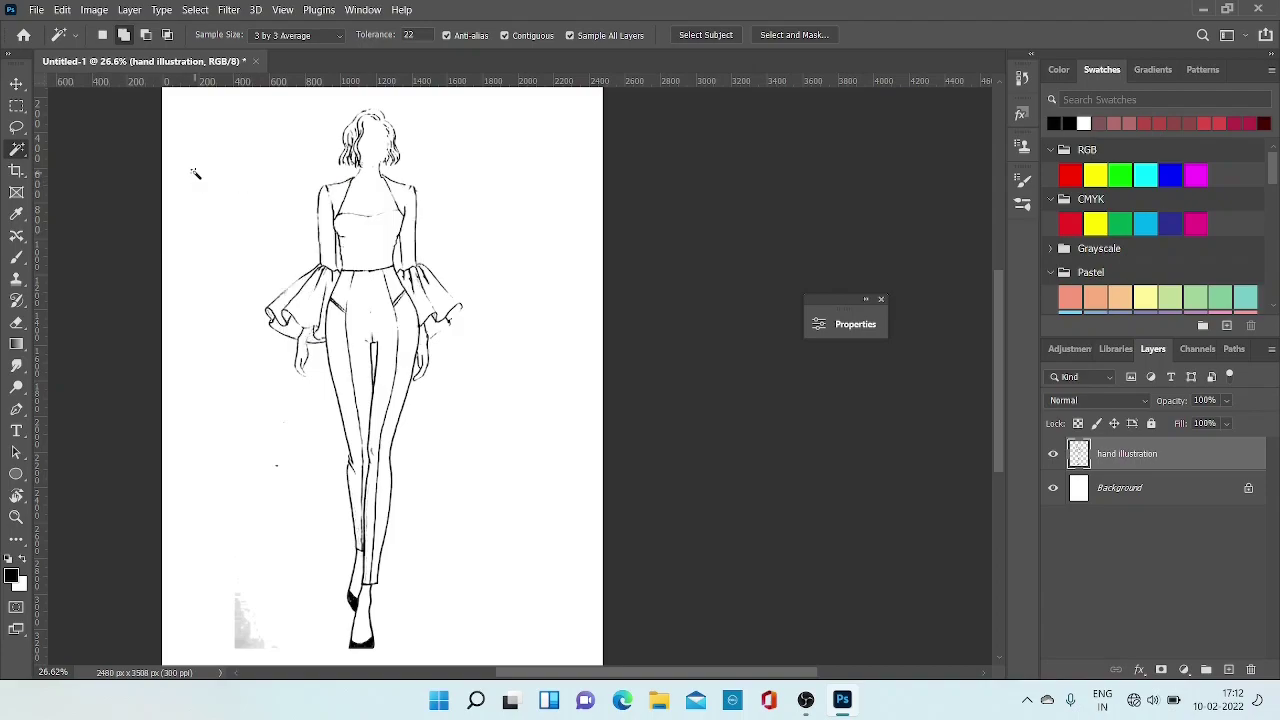
- Make a trial selection of the remaining white area, then deselect it
left_click(205, 199)
left_click(229, 180)
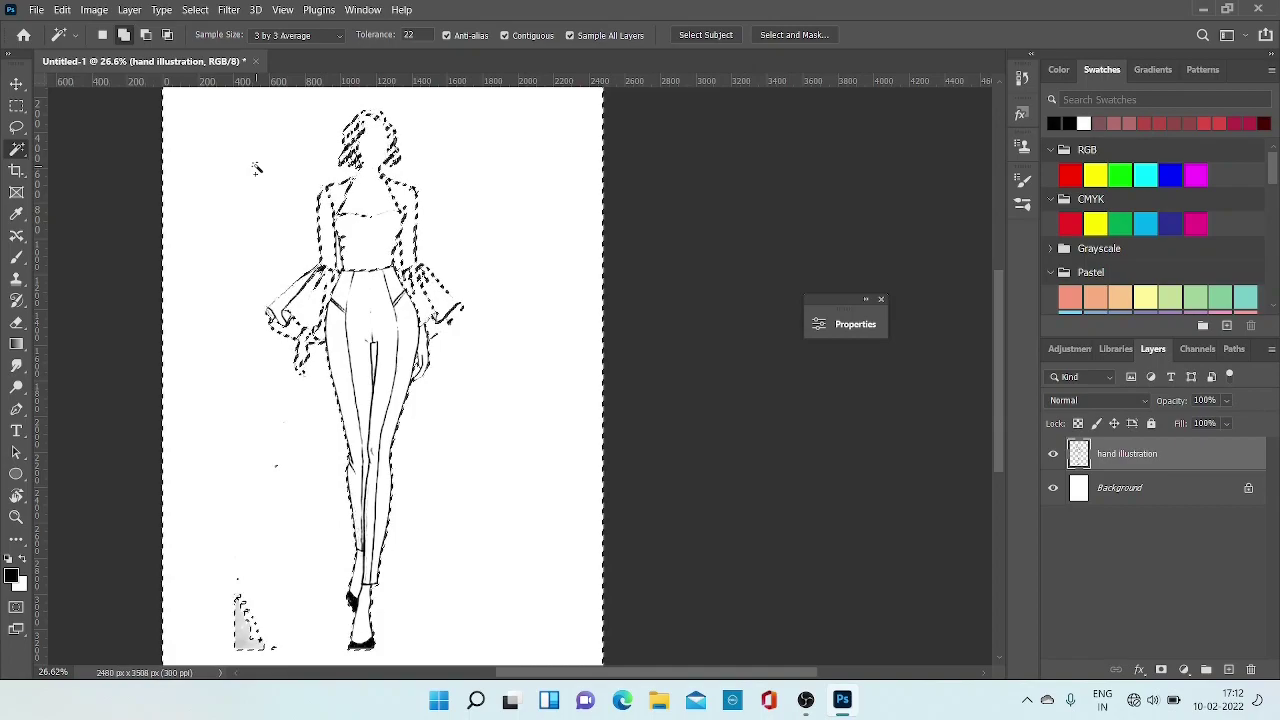
right_click(256, 168)
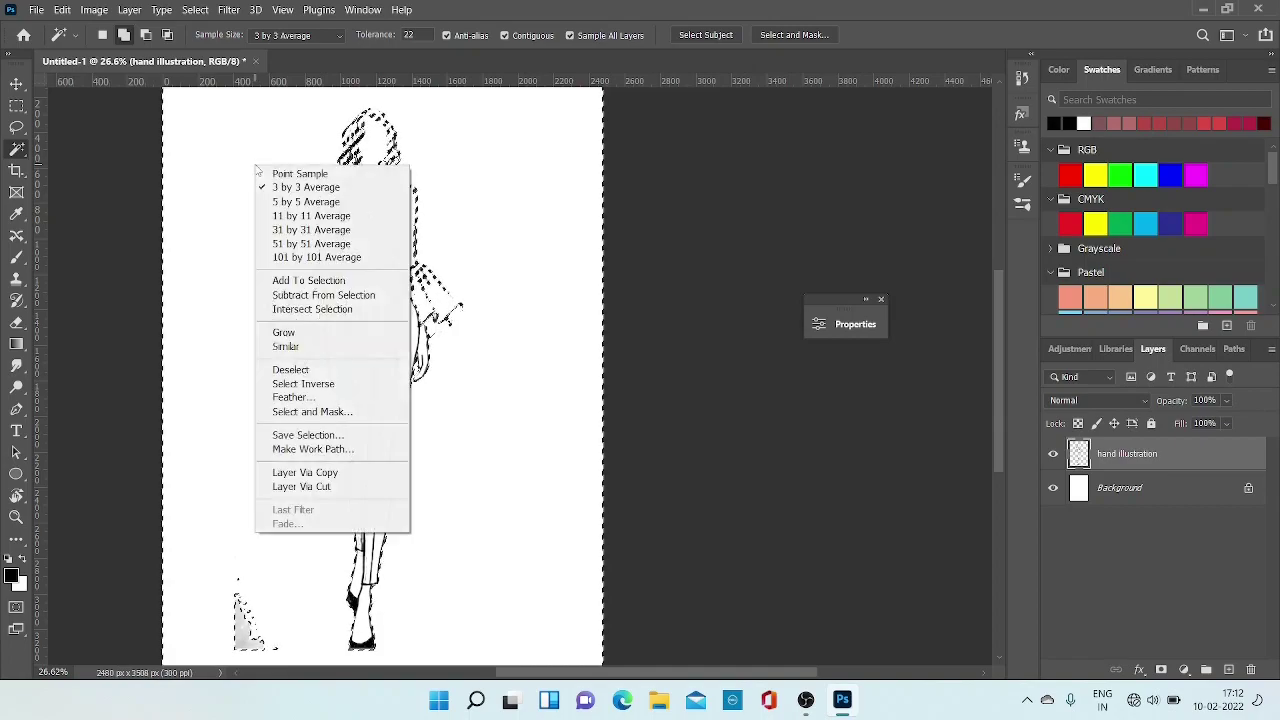
left_click(290, 370)
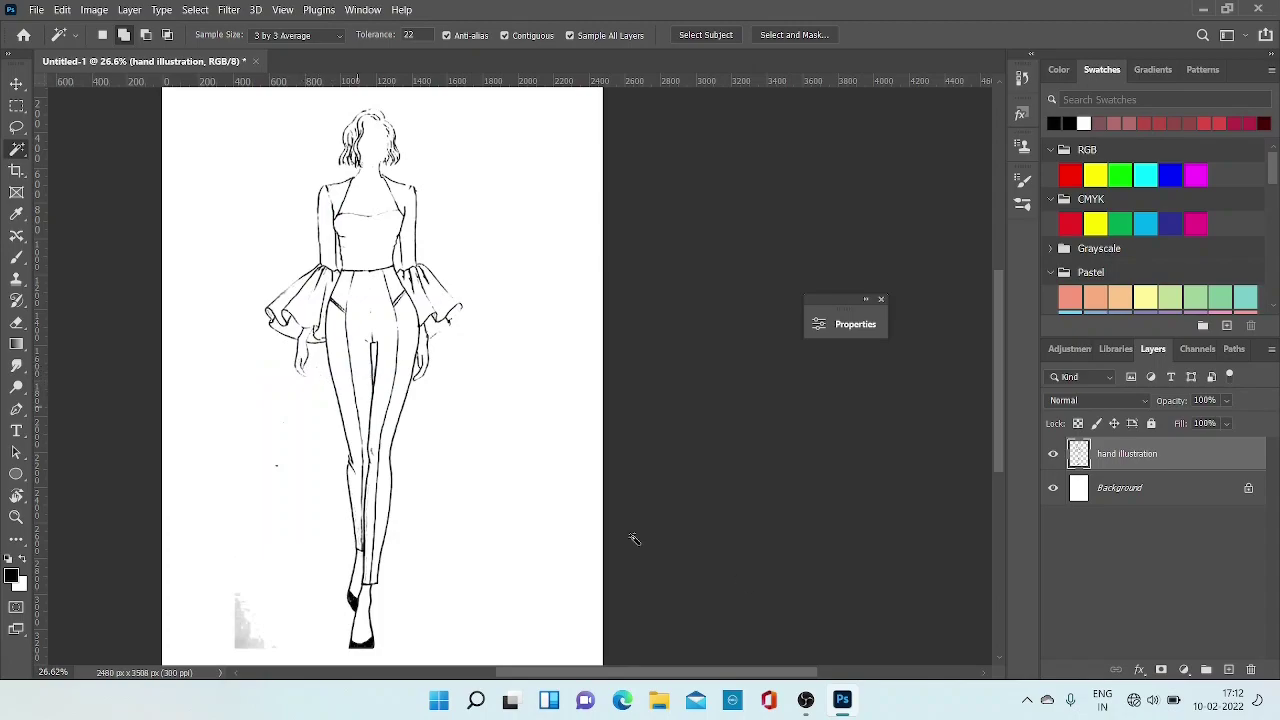
- Hide the Background layer, then erase the grey smudge by the feet and the stray mark beside the legs
left_click(1053, 488)
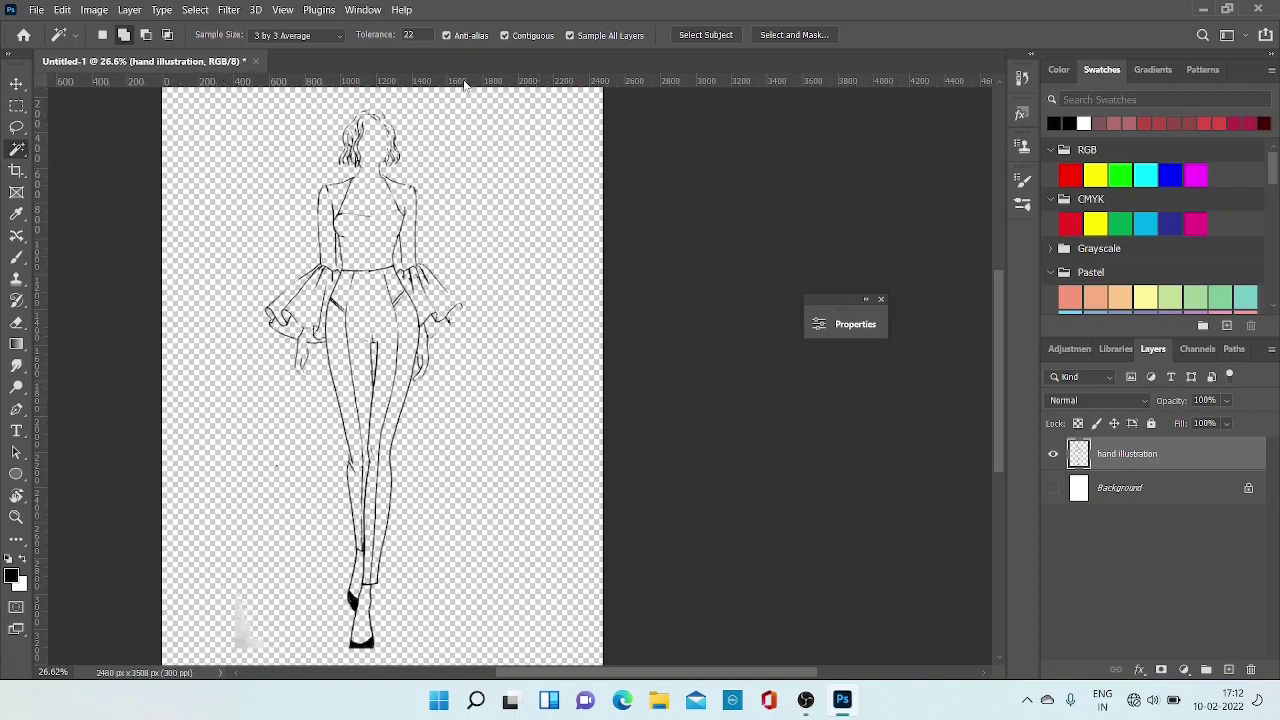
scroll(467, 357, "down", 2)
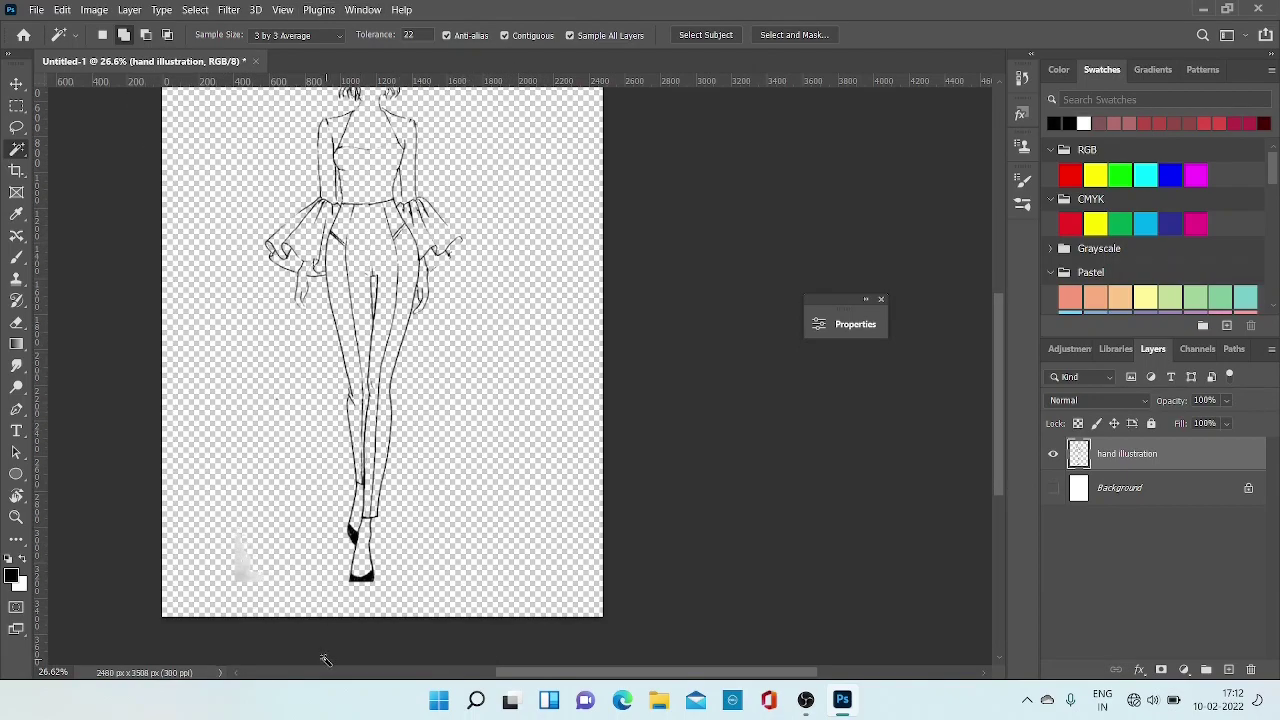
left_click(16, 322)
mouse_move(240, 571)
left_mouse_down()
mouse_move(246, 594)
mouse_move(254, 569)
mouse_move(220, 597)
left_mouse_up()
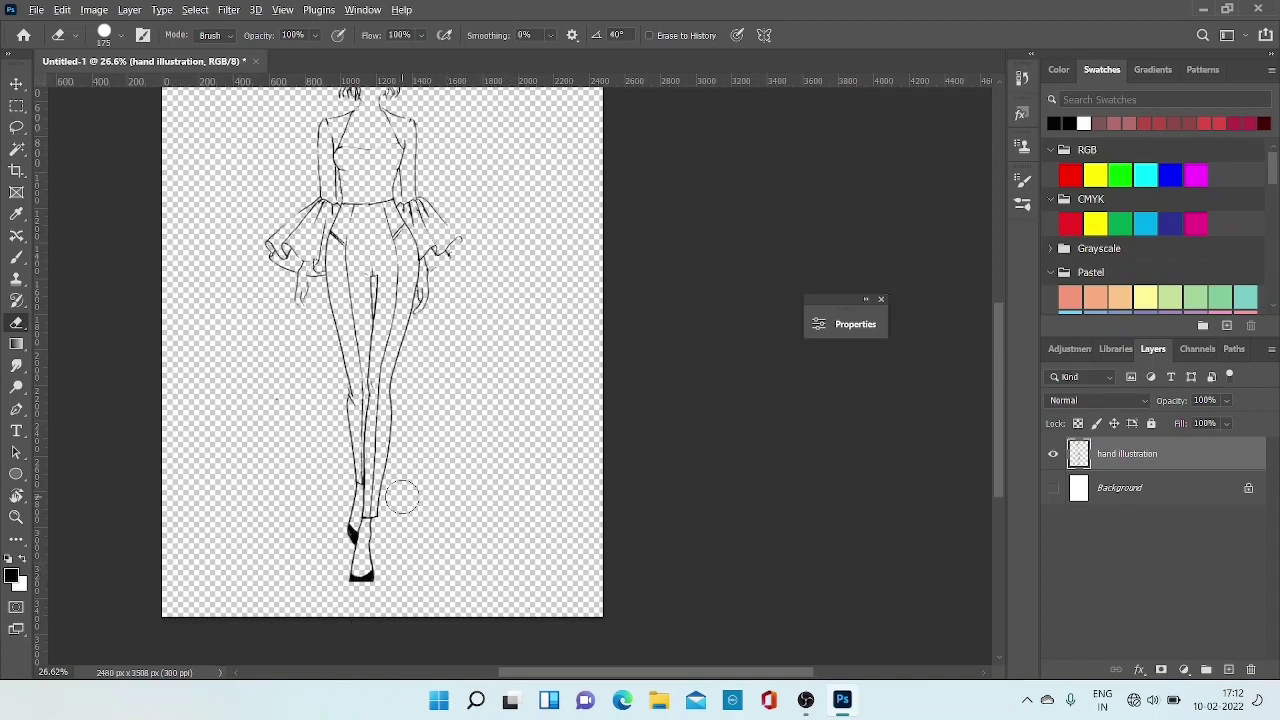
scroll(402, 501, "up", 3)
left_click_drag(166, 314, 186, 334)
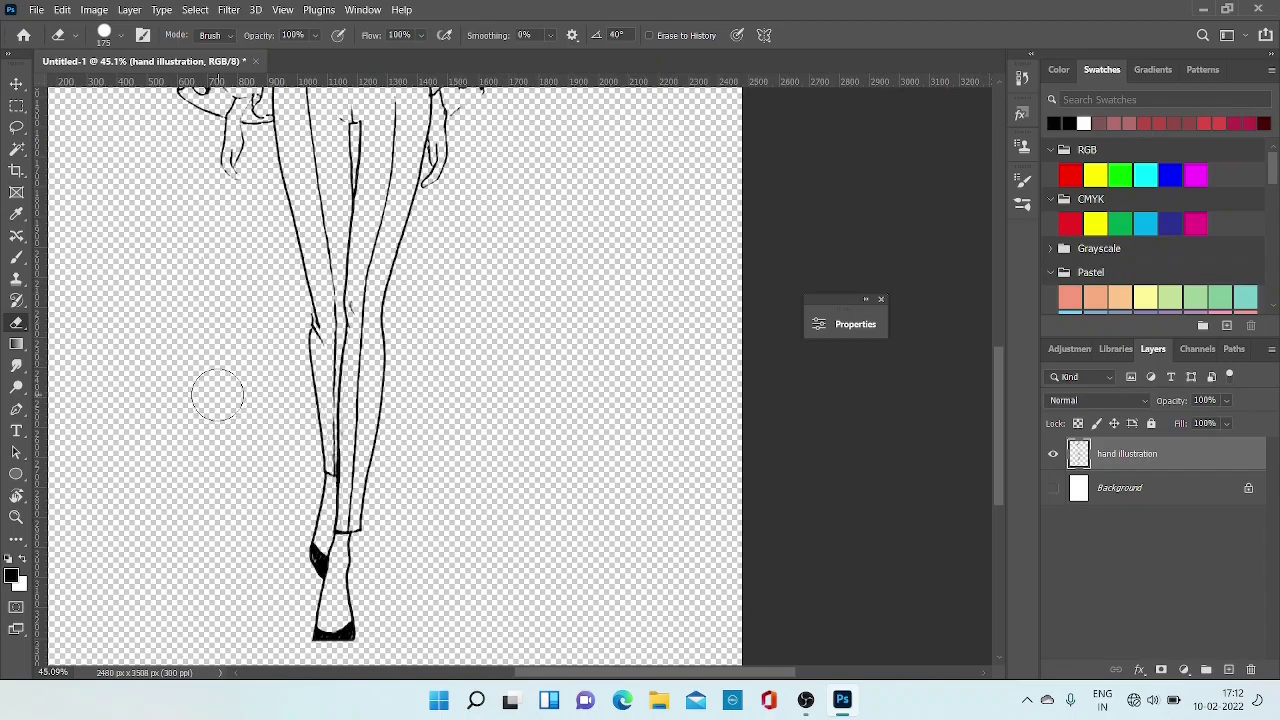
scroll(217, 395, "down", 3)
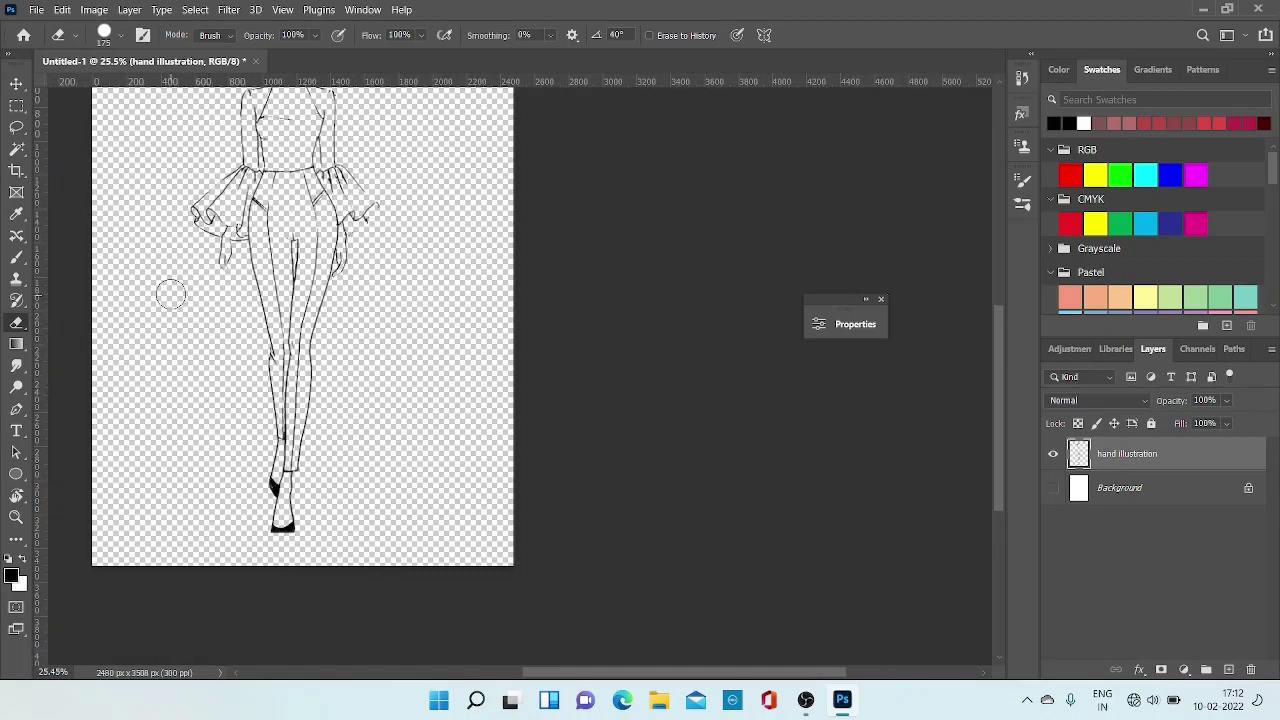
mouse_move(174, 257)
left_mouse_down()
mouse_move(239, 275)
mouse_move(325, 365)
mouse_move(332, 357)
left_mouse_up()
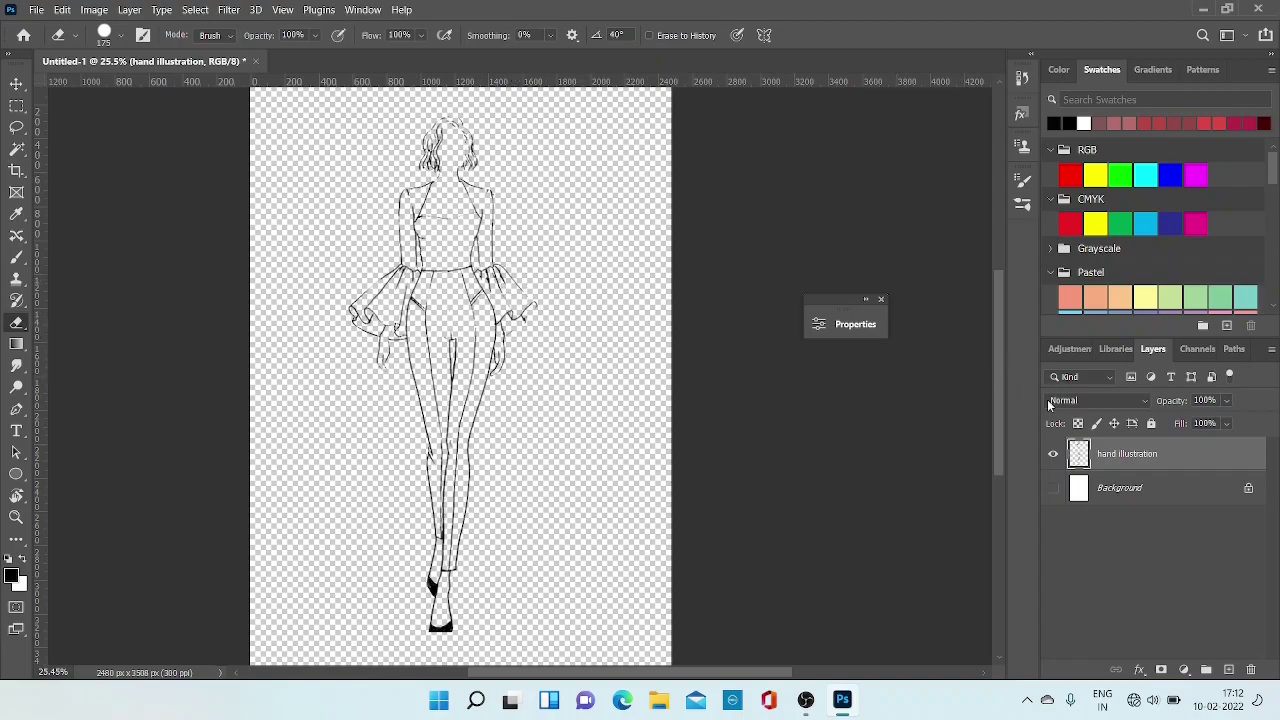
left_click(1053, 490)
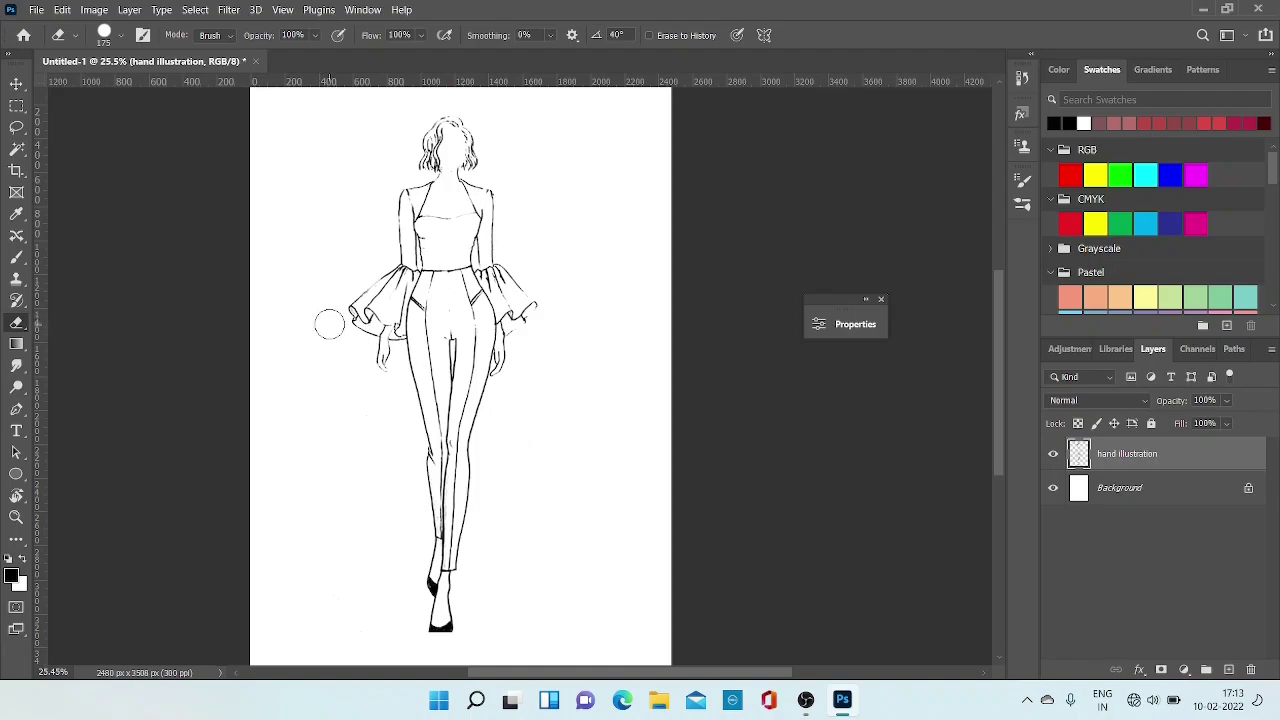
key("space")
left_click_drag(327, 323, 268, 316)
left_click_drag(311, 249, 340, 286)
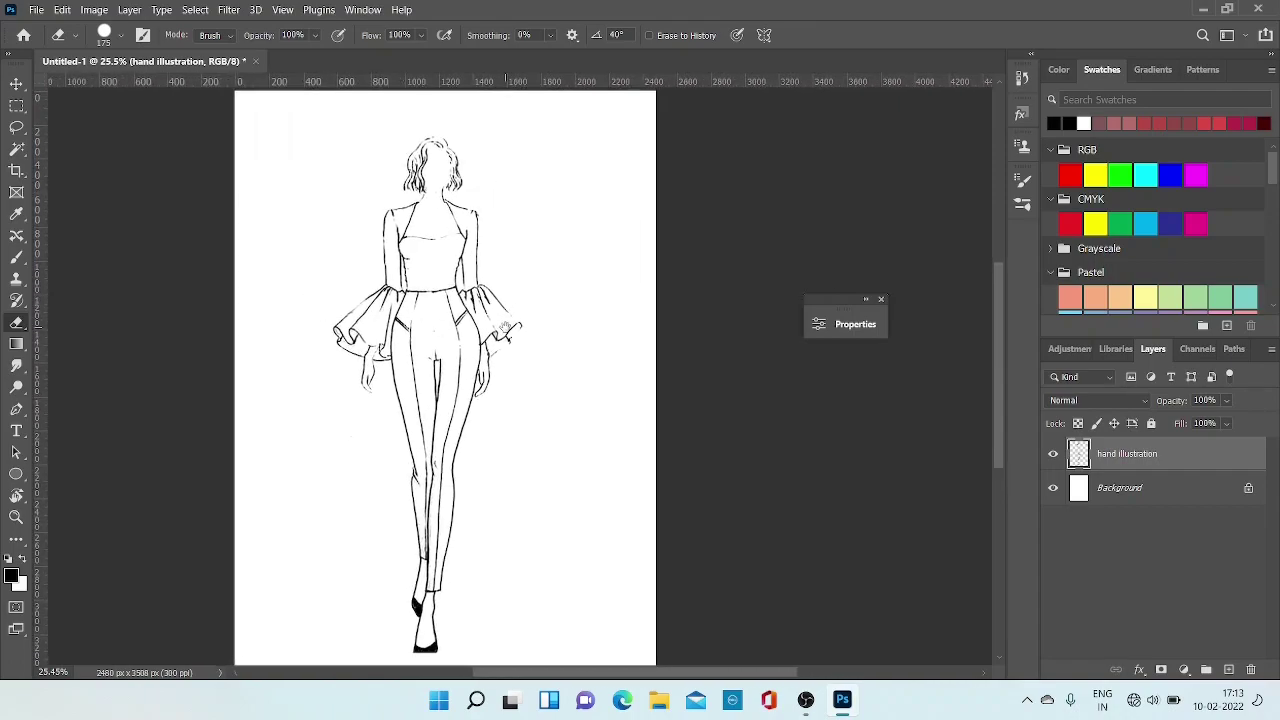
mouse_move(505, 328)
left_mouse_down()
mouse_move(391, 366)
mouse_move(396, 248)
mouse_move(540, 289)
mouse_move(515, 318)
left_mouse_up()
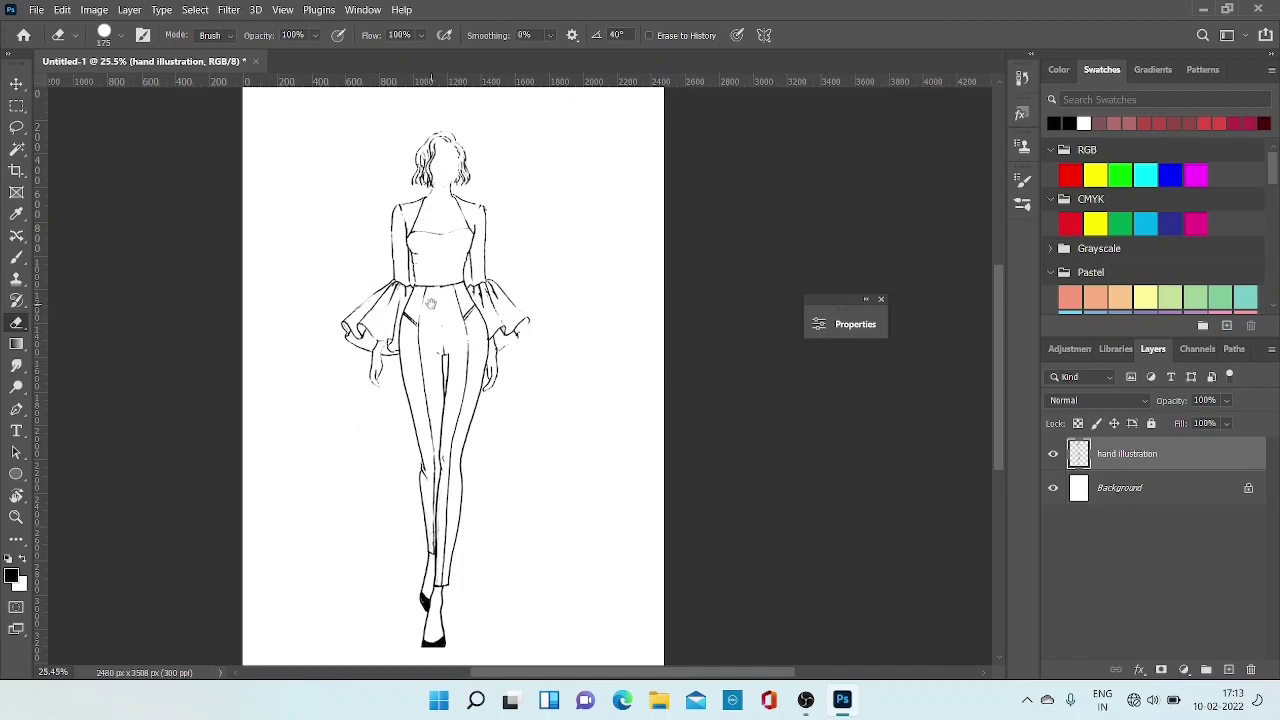
mouse_move(430, 303)
left_mouse_down()
mouse_move(497, 322)
mouse_move(430, 312)
mouse_move(535, 310)
mouse_move(445, 299)
left_mouse_up()
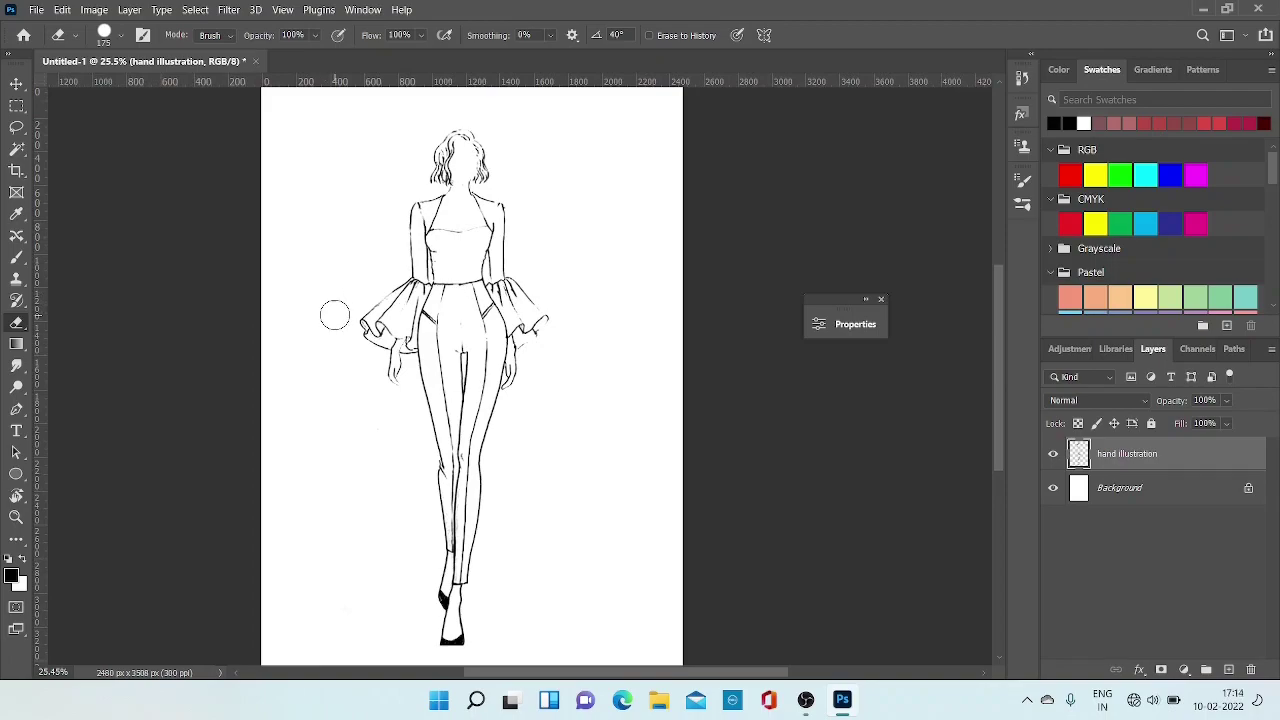
scroll(333, 316, "down", 1)
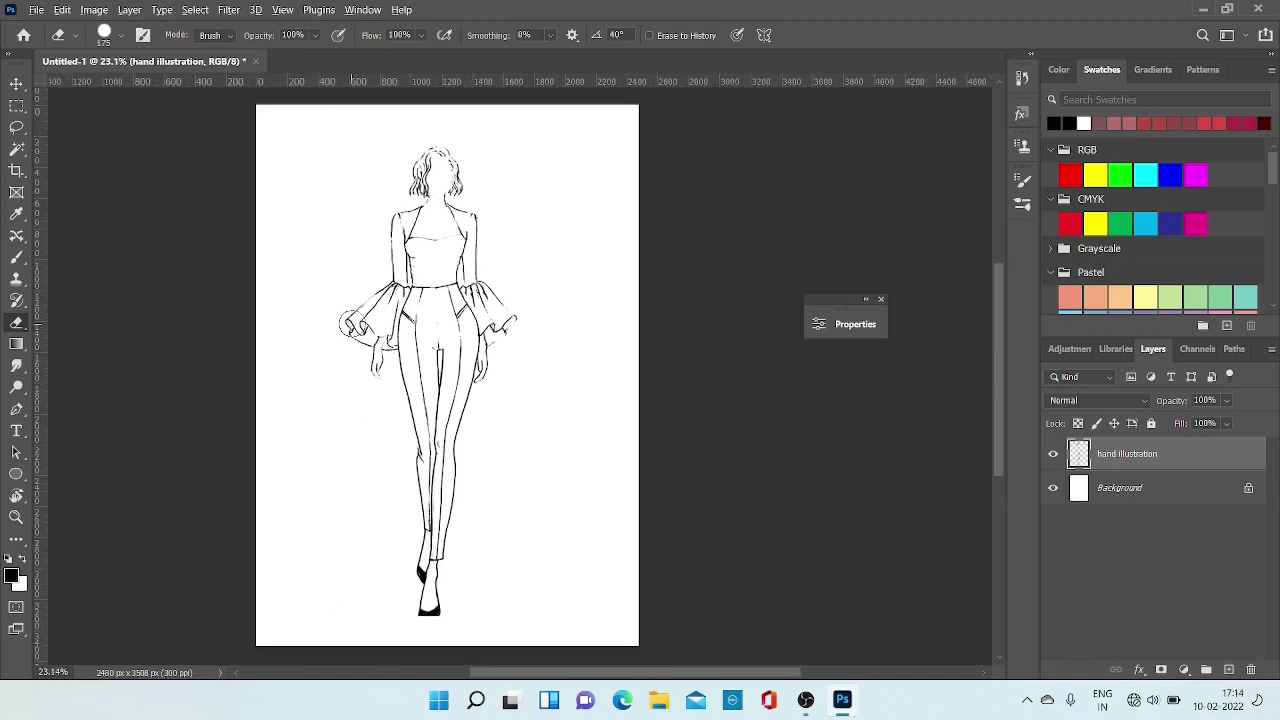
scroll(352, 322, "down", 2)
scroll(352, 322, "up", 10)
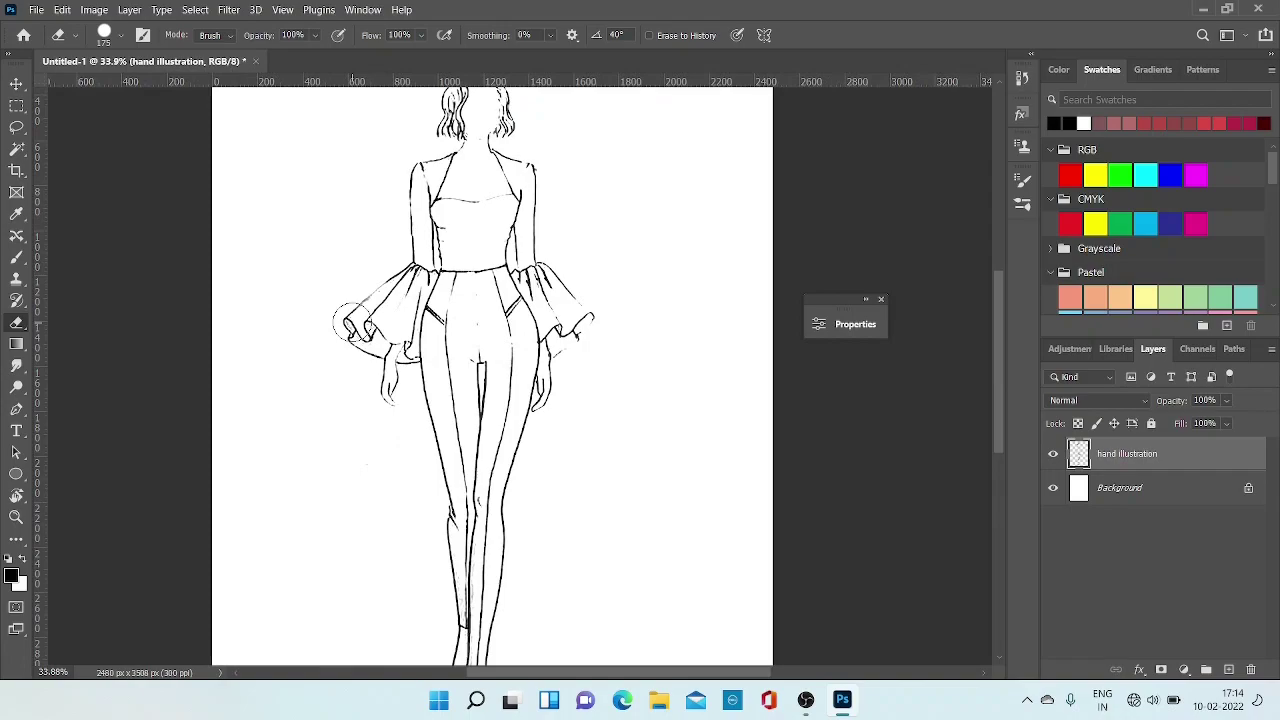
scroll(352, 322, "down", 10)
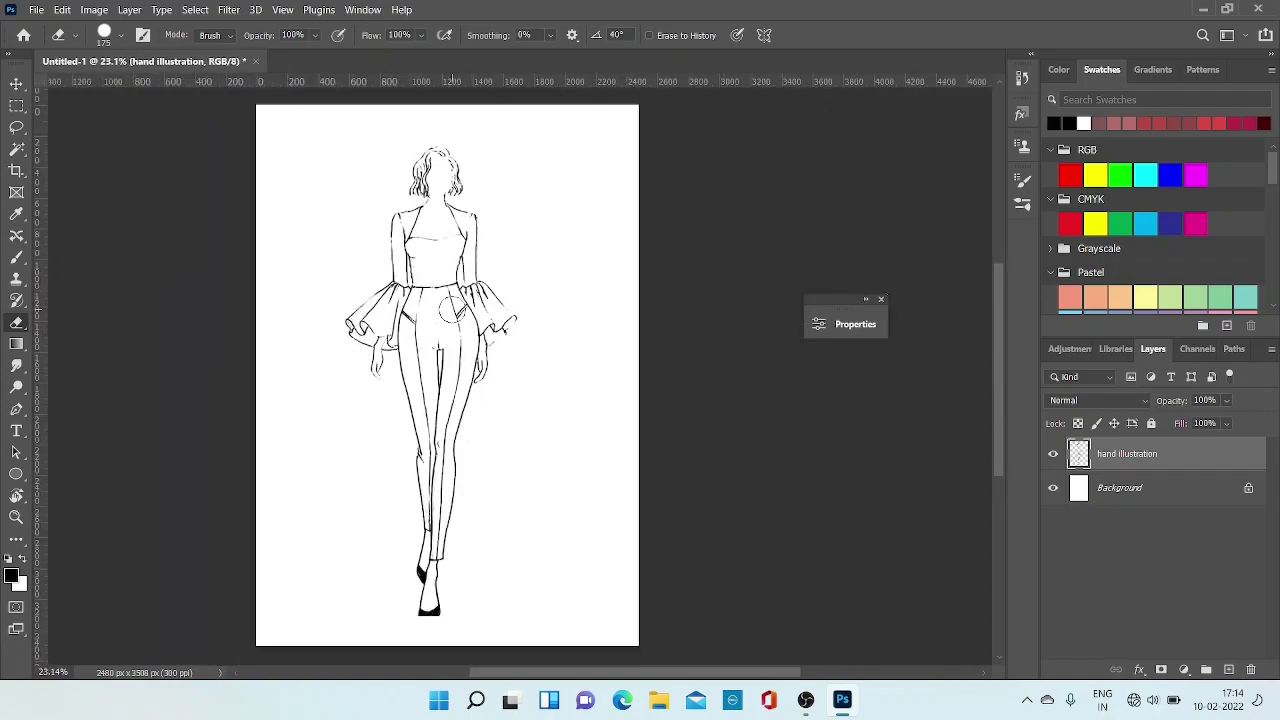
scroll(452, 310, "up", 11)
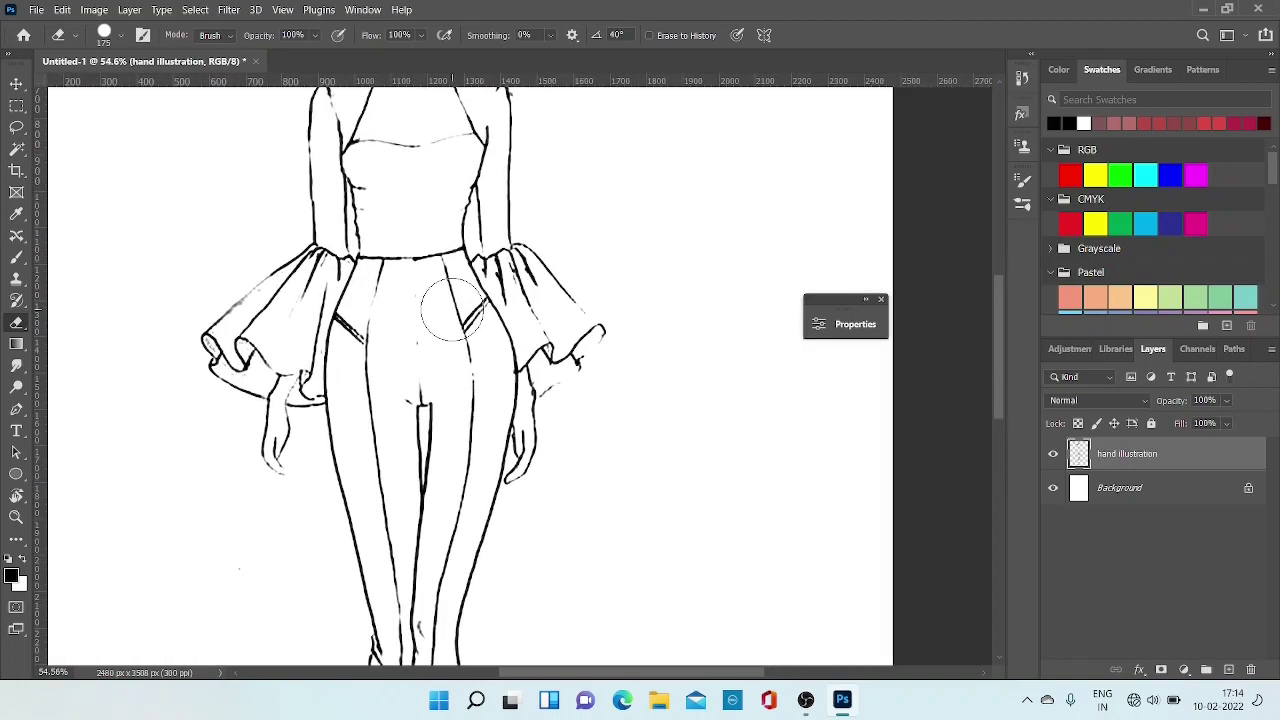
scroll(452, 310, "up", 3)
scroll(452, 310, "down", 6)
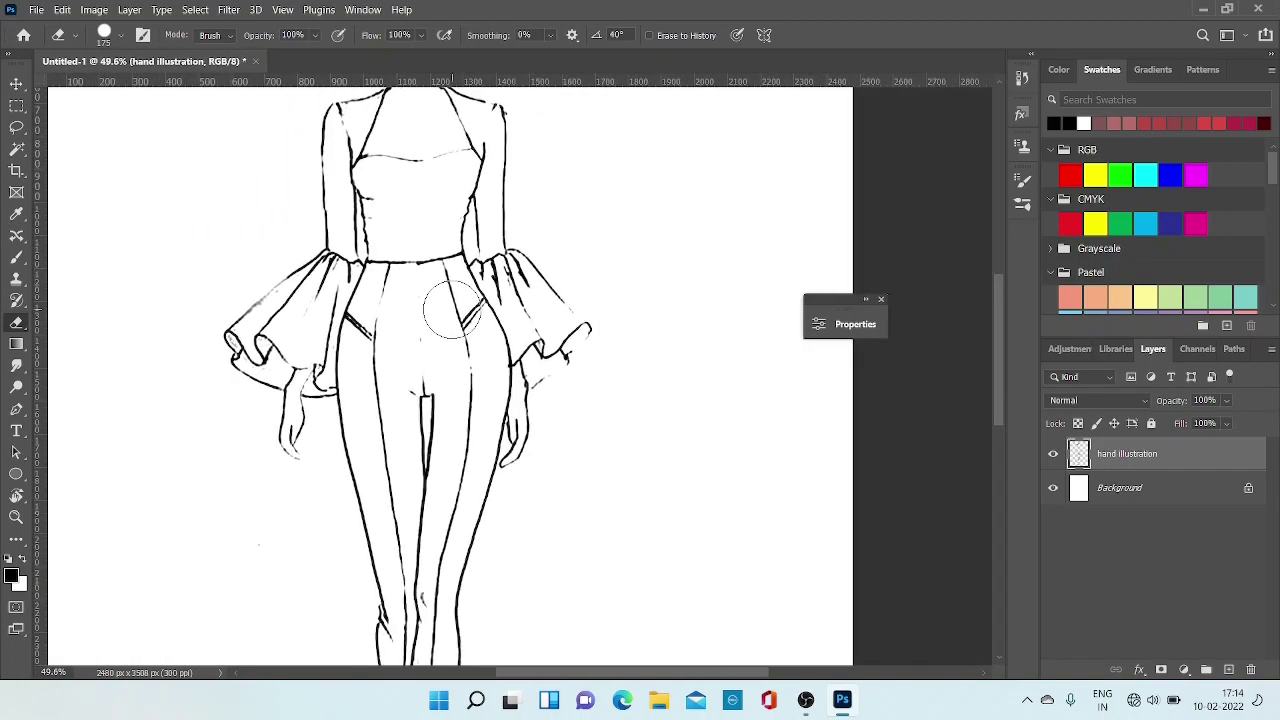
scroll(452, 312, "down", 2)
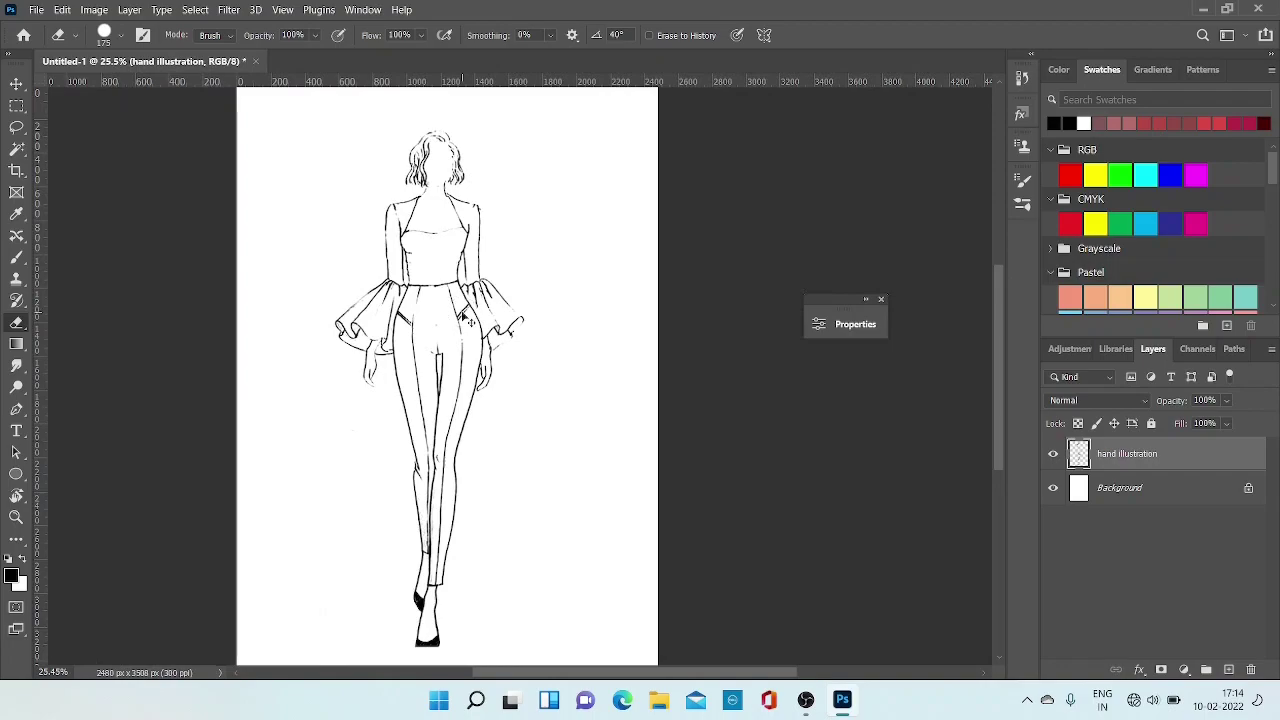
scroll(469, 320, "up", 3)
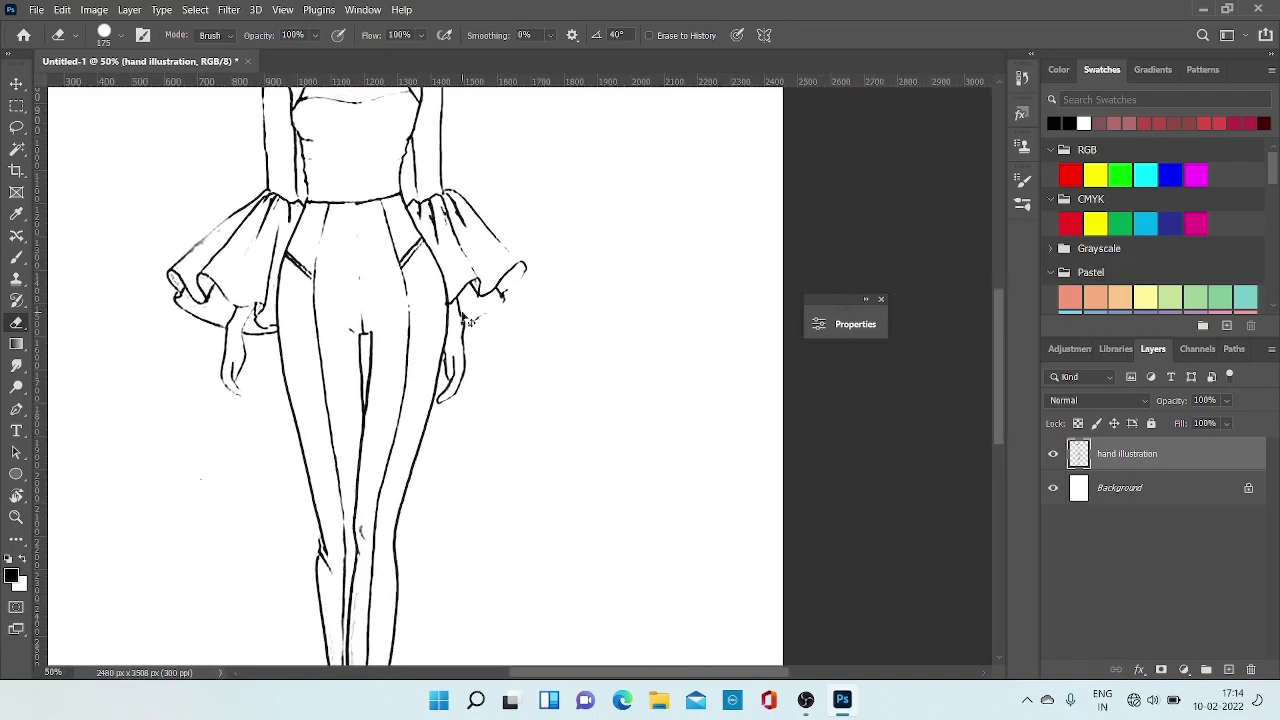
scroll(466, 318, "down", 2)
scroll(466, 318, "down", 1)
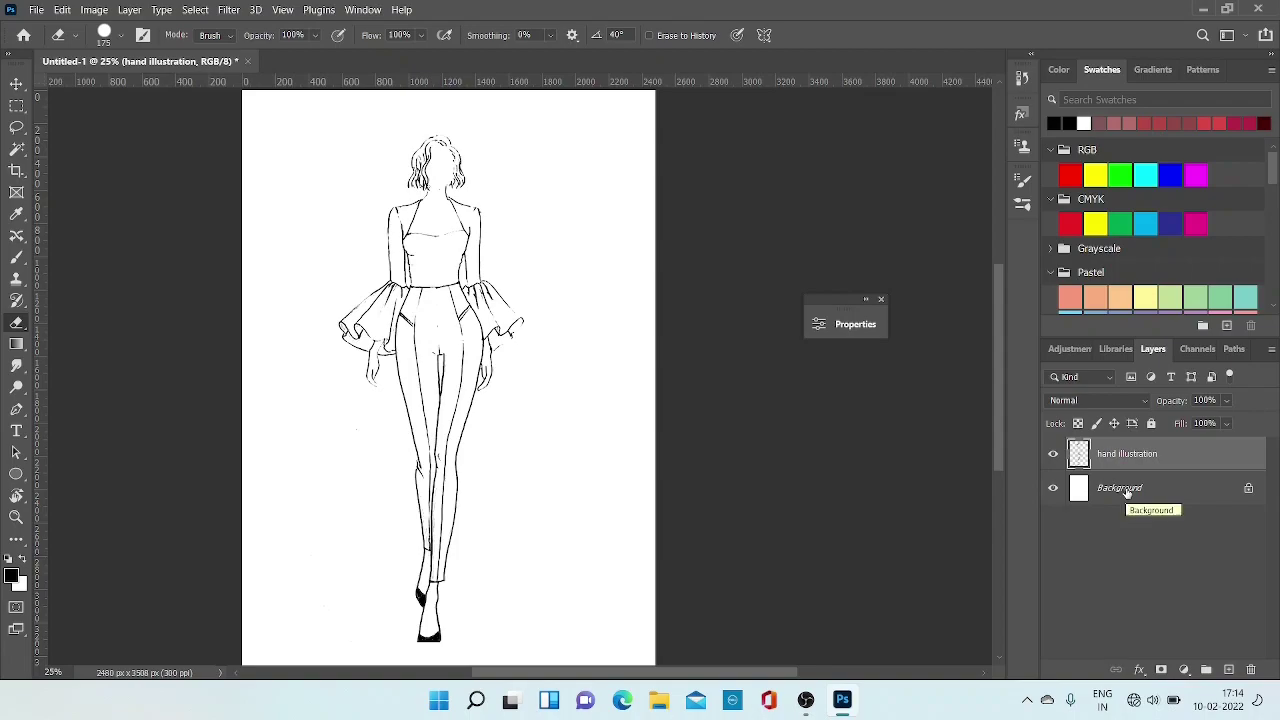
- Convert the locked Background into a normal layer named 'bg'
double_click(1114, 488)
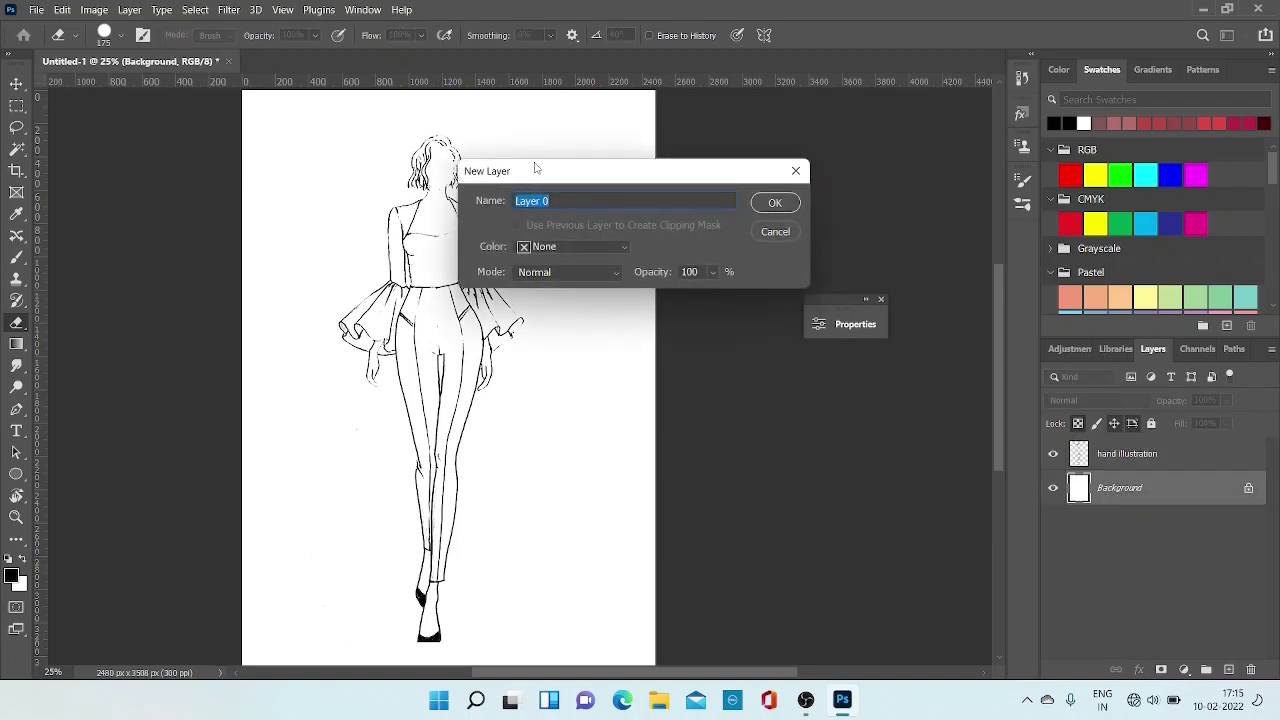
type("bg")
key("Return")
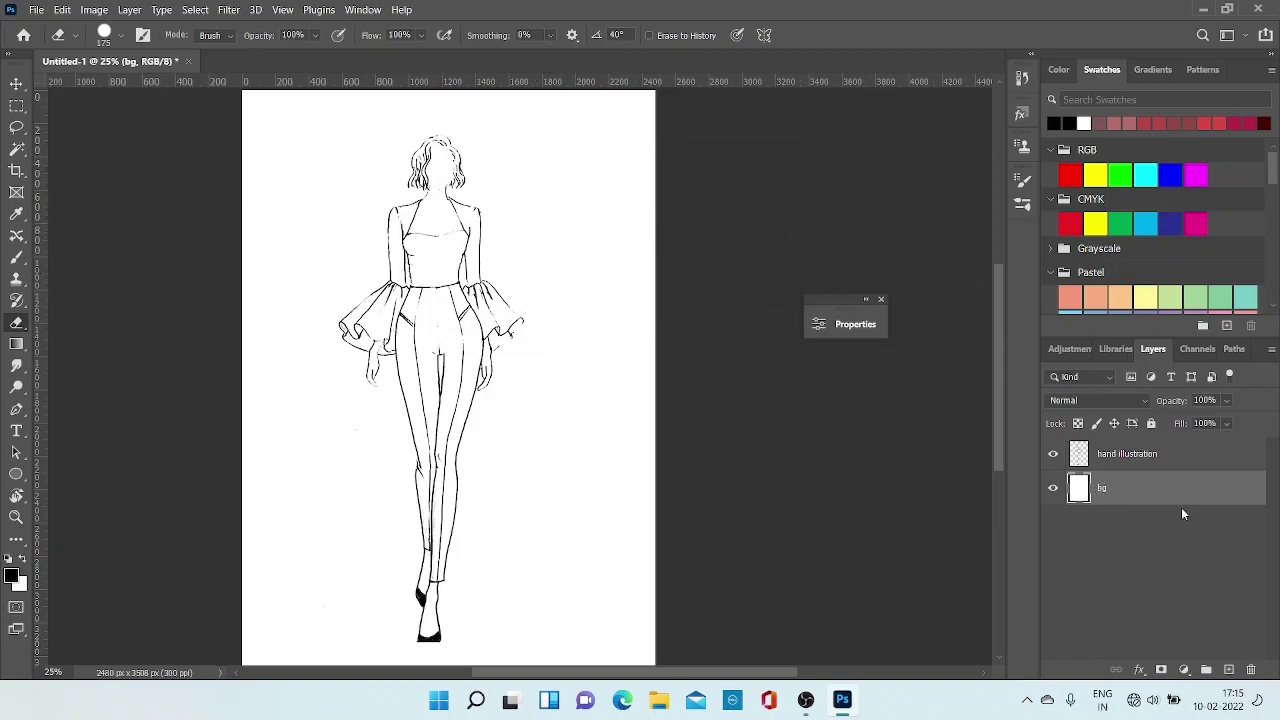
- Set the foreground colour to teal 50b4c0 and fill the bg layer with it
left_click(11, 577)
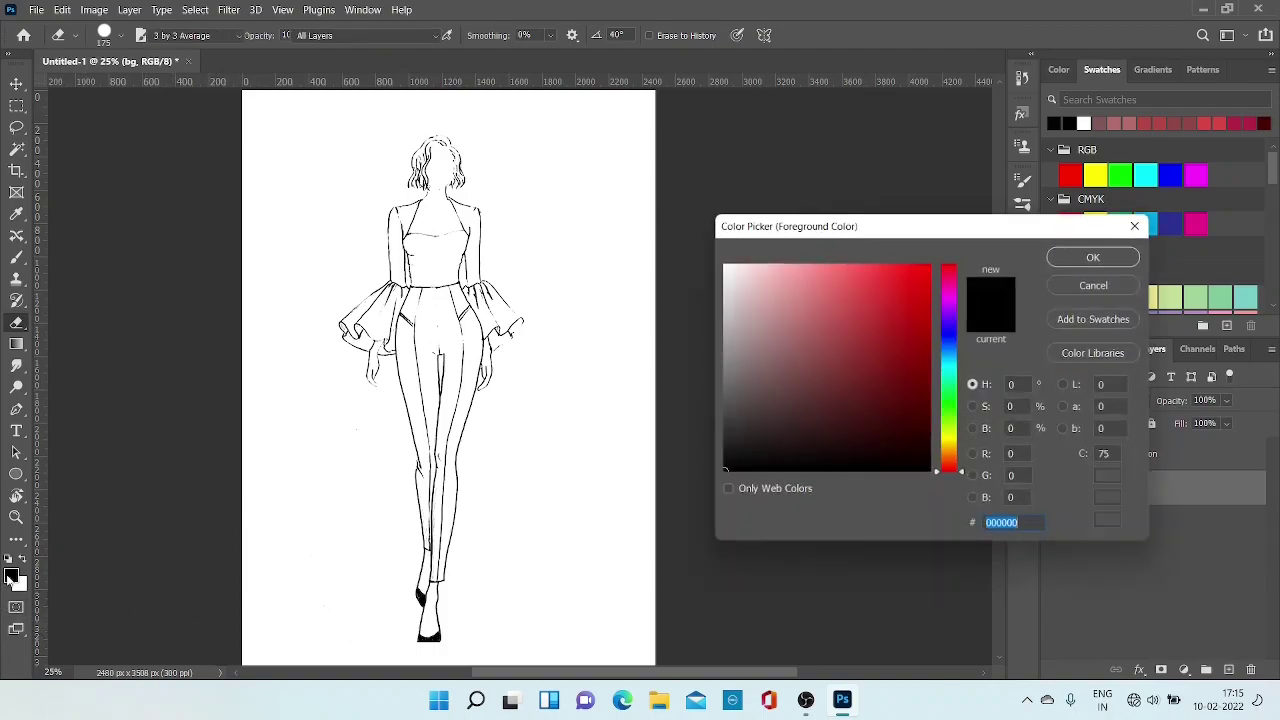
left_click(851, 349)
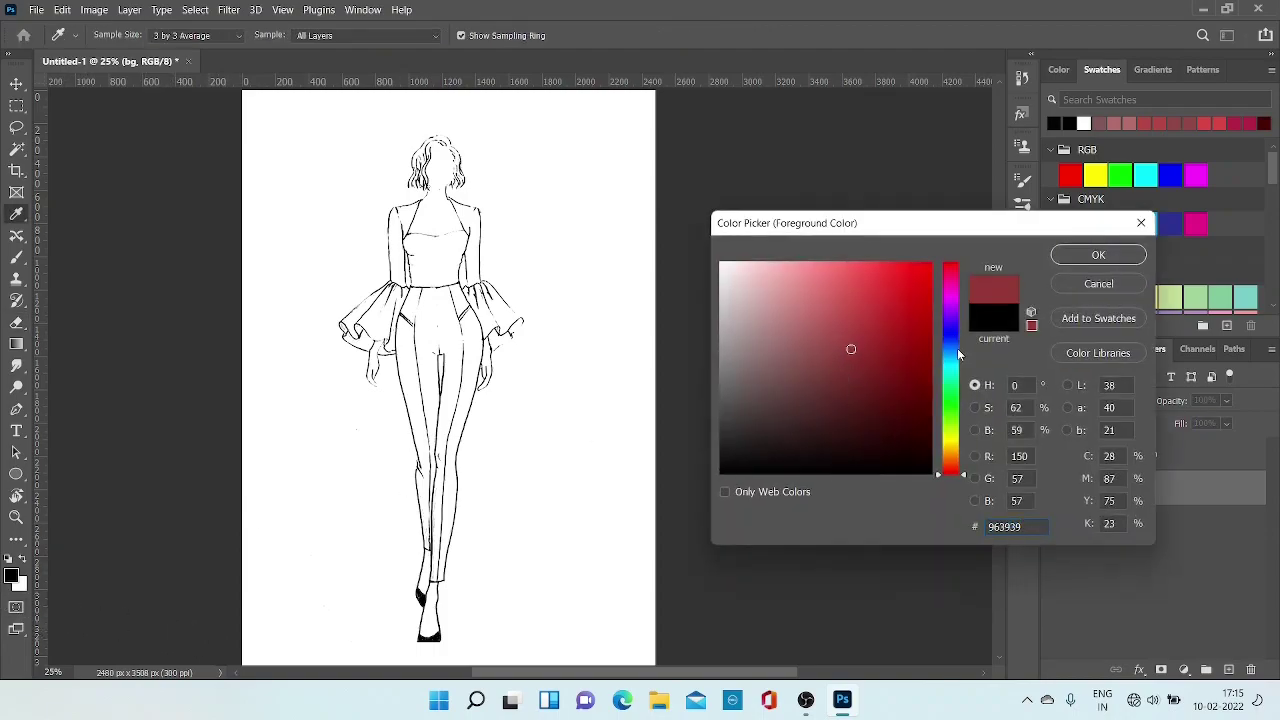
left_click_drag(945, 362, 955, 368)
left_click(845, 314)
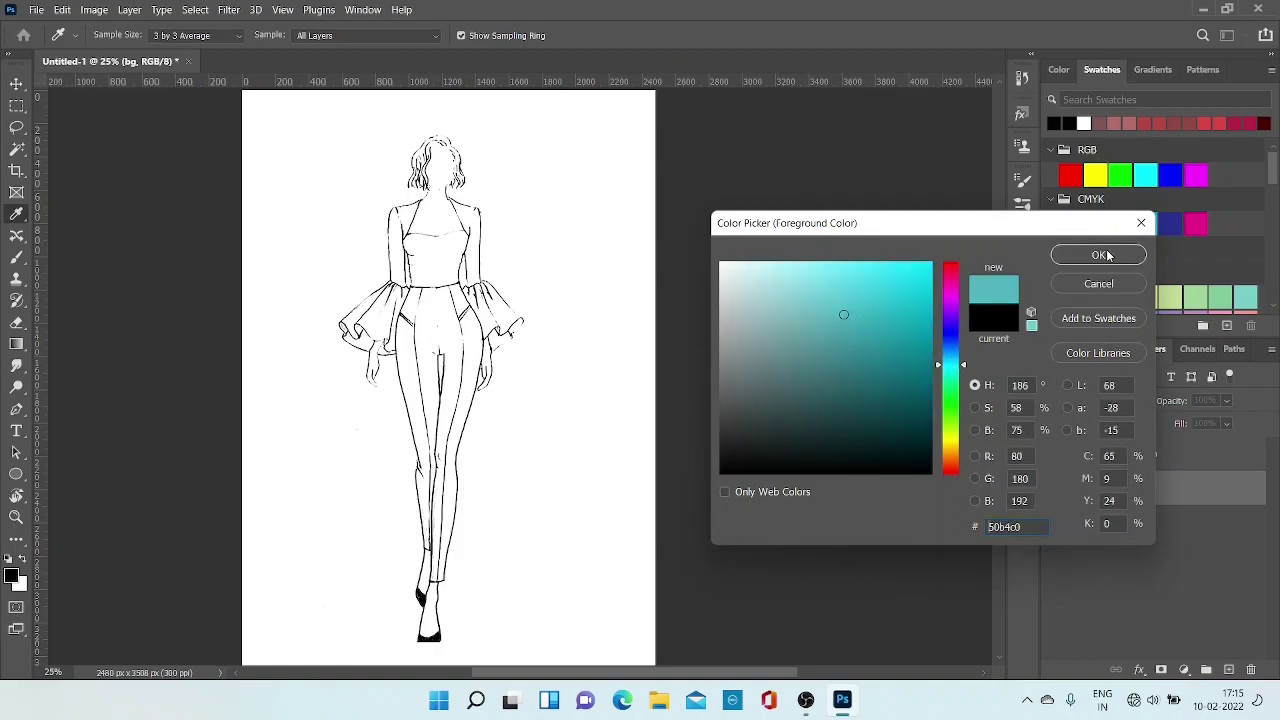
left_click(1099, 256)
key("e")
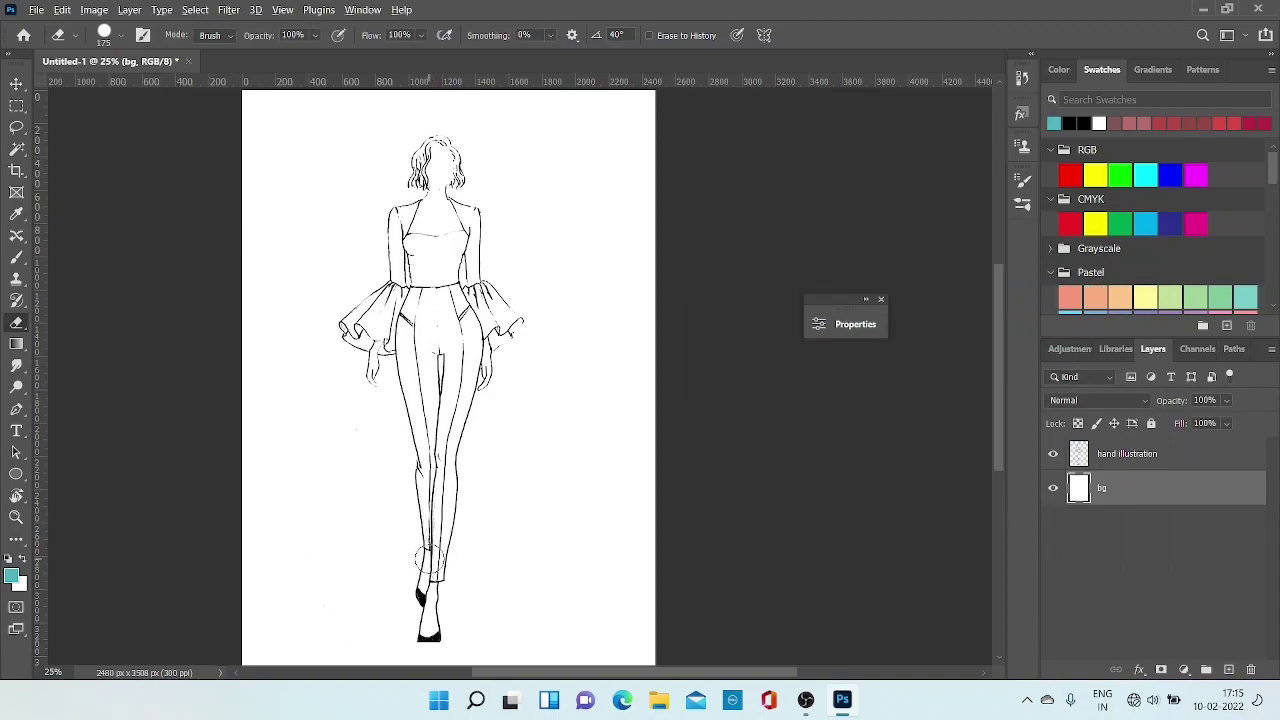
key("alt+BackSpace")
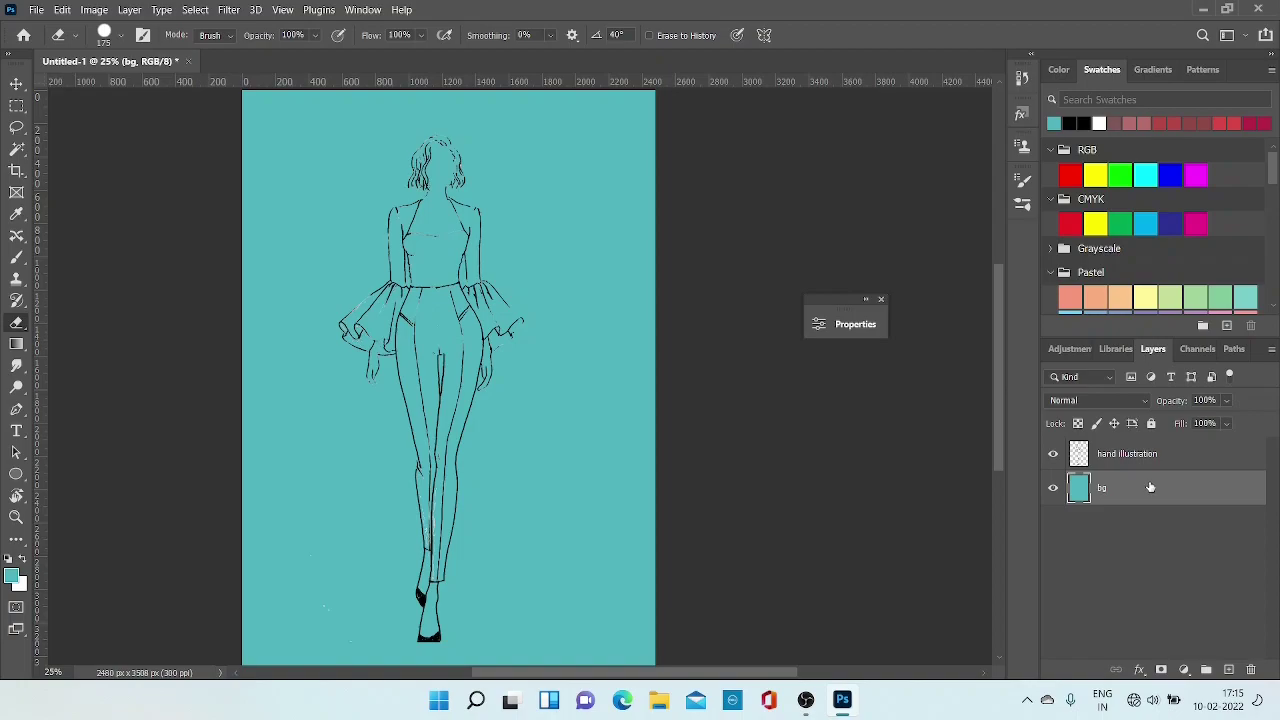
- Select the hand illustration layer and rename it 'outline'
left_click(1118, 455)
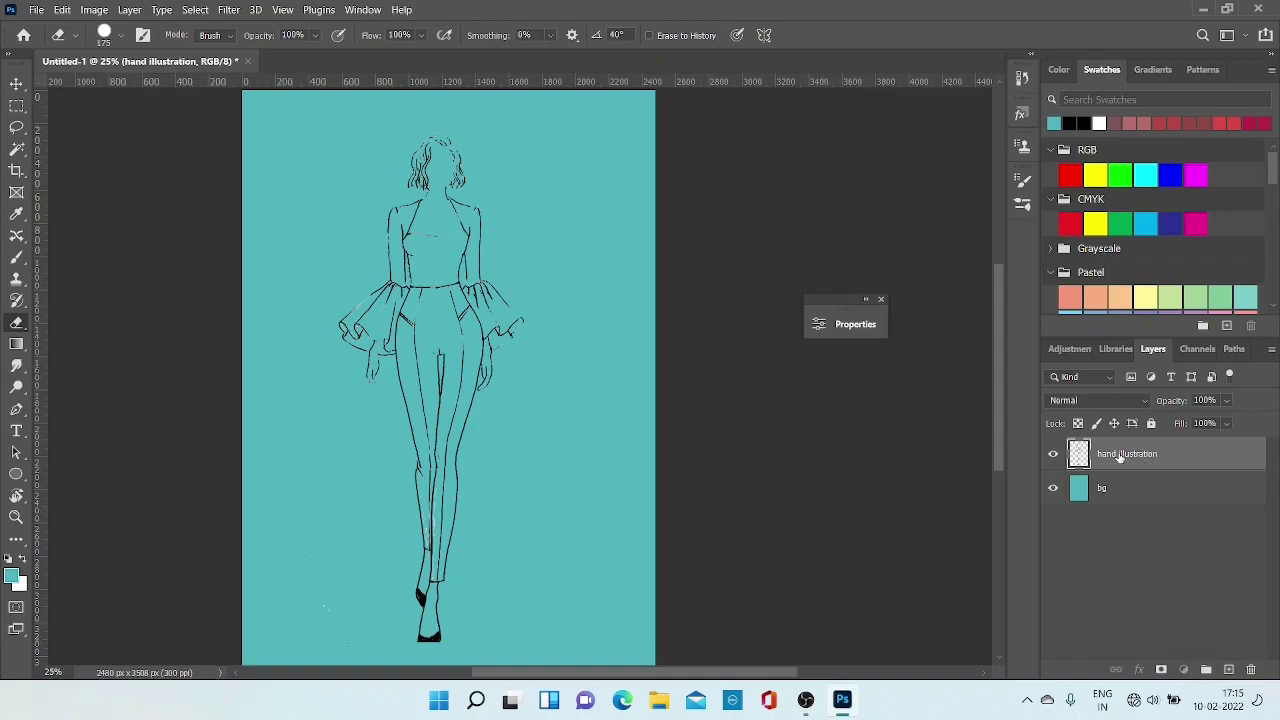
double_click(1118, 455)
type("d")
key("Return")
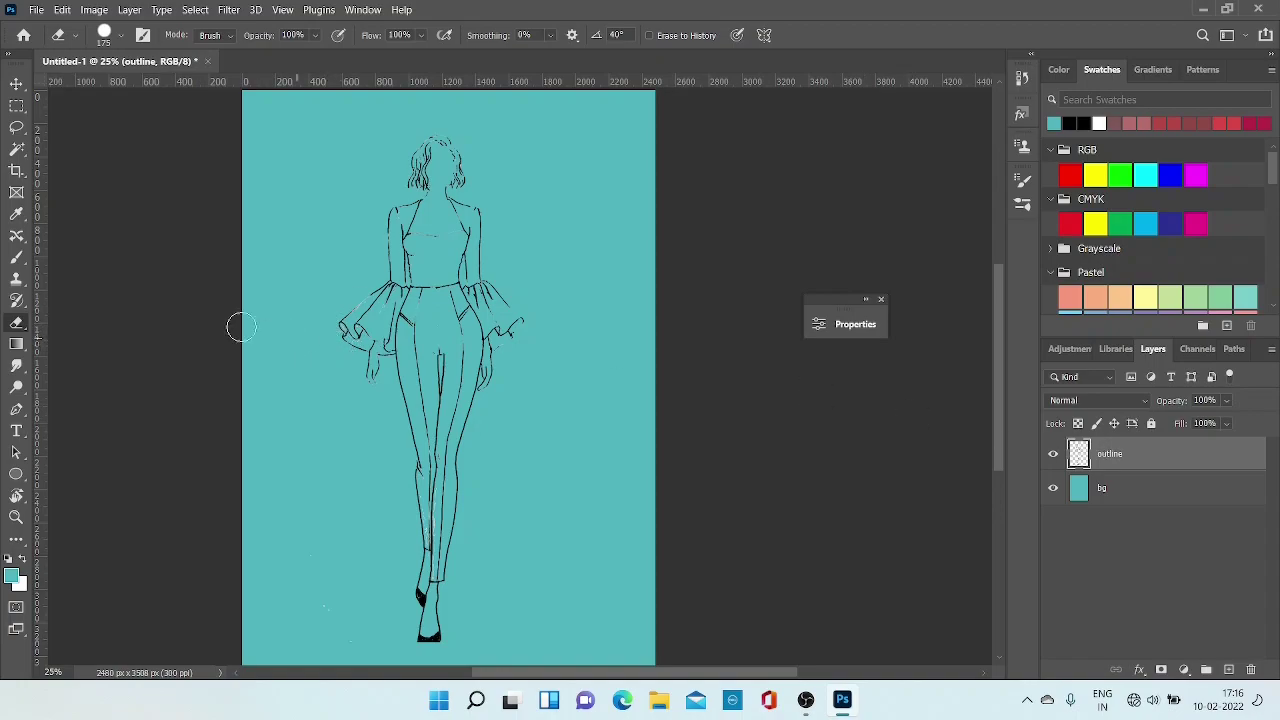
left_click(16, 256)
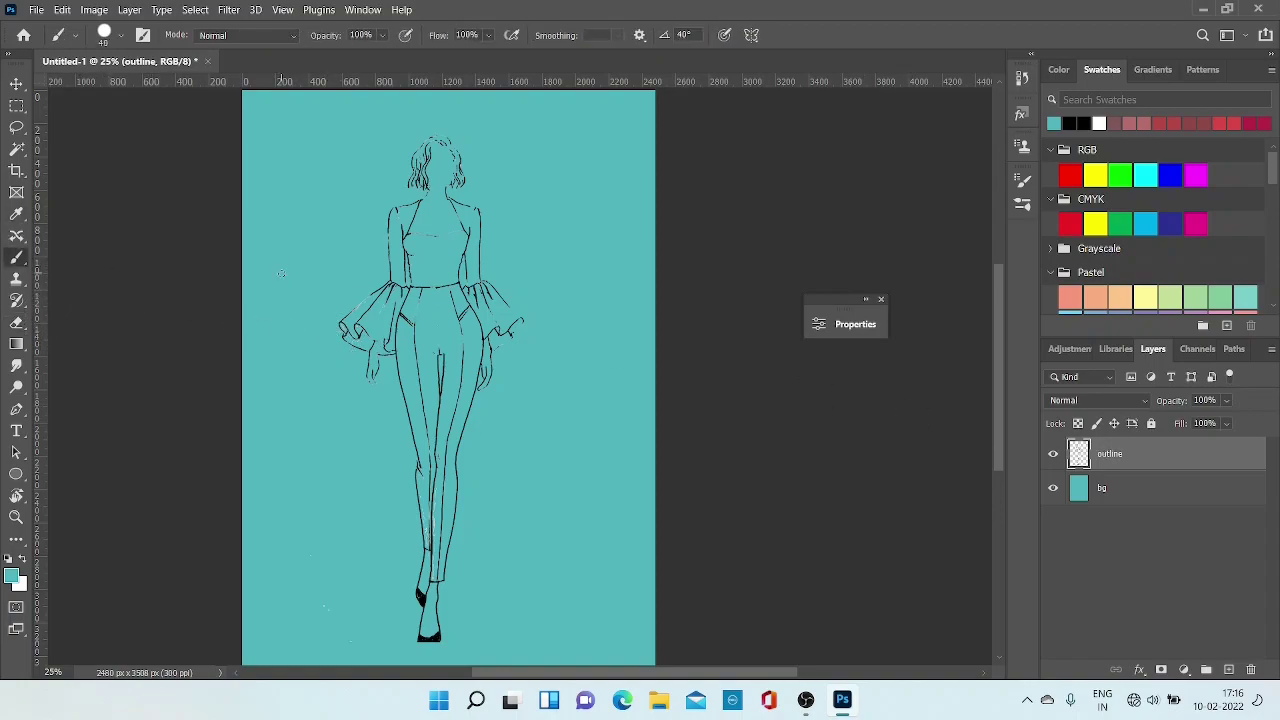
key("bracketleft")
key("bracketleft")
key("bracketleft")
left_click(9, 558)
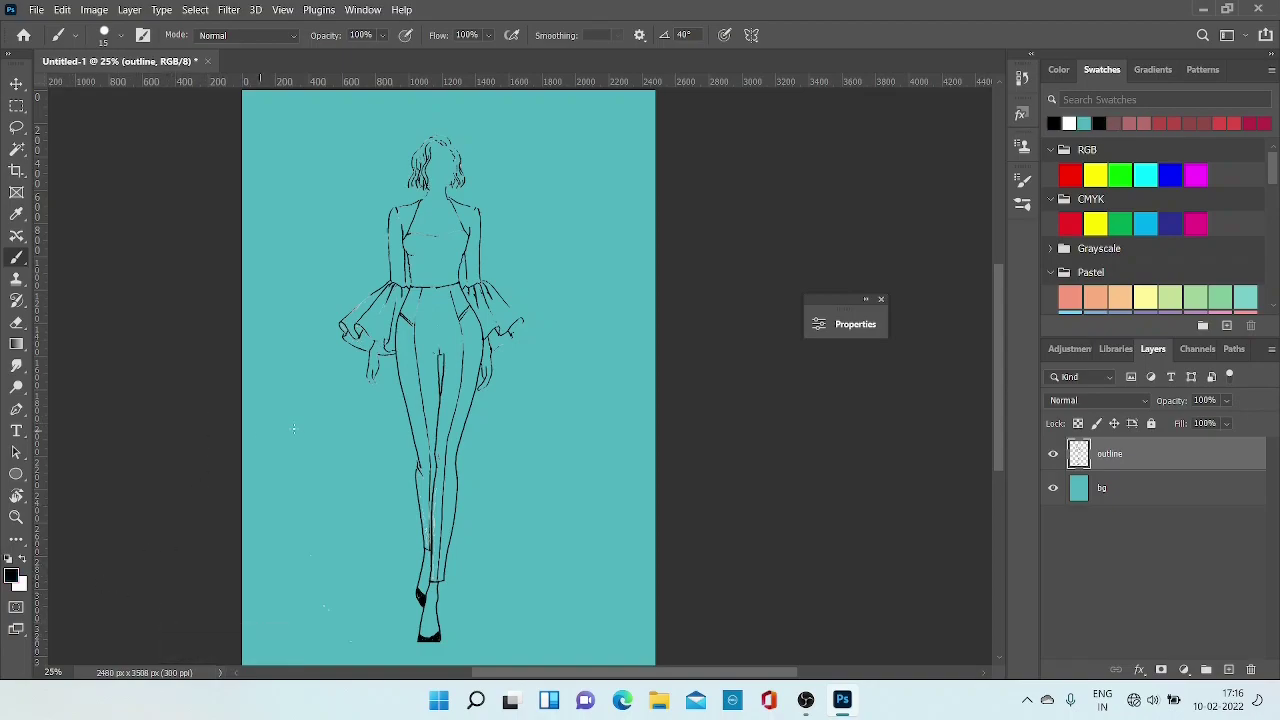
mouse_move(316, 384)
left_mouse_down()
mouse_move(308, 424)
mouse_move(344, 470)
mouse_move(307, 471)
left_mouse_up()
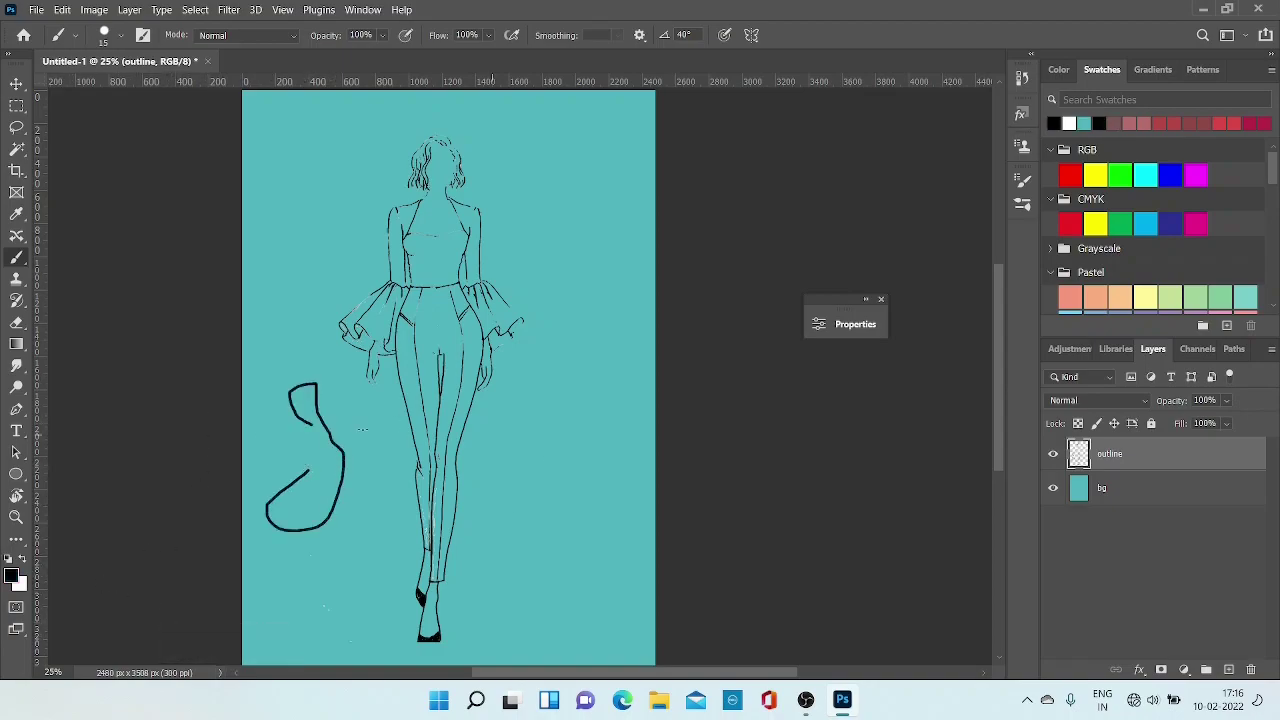
left_click(1053, 487)
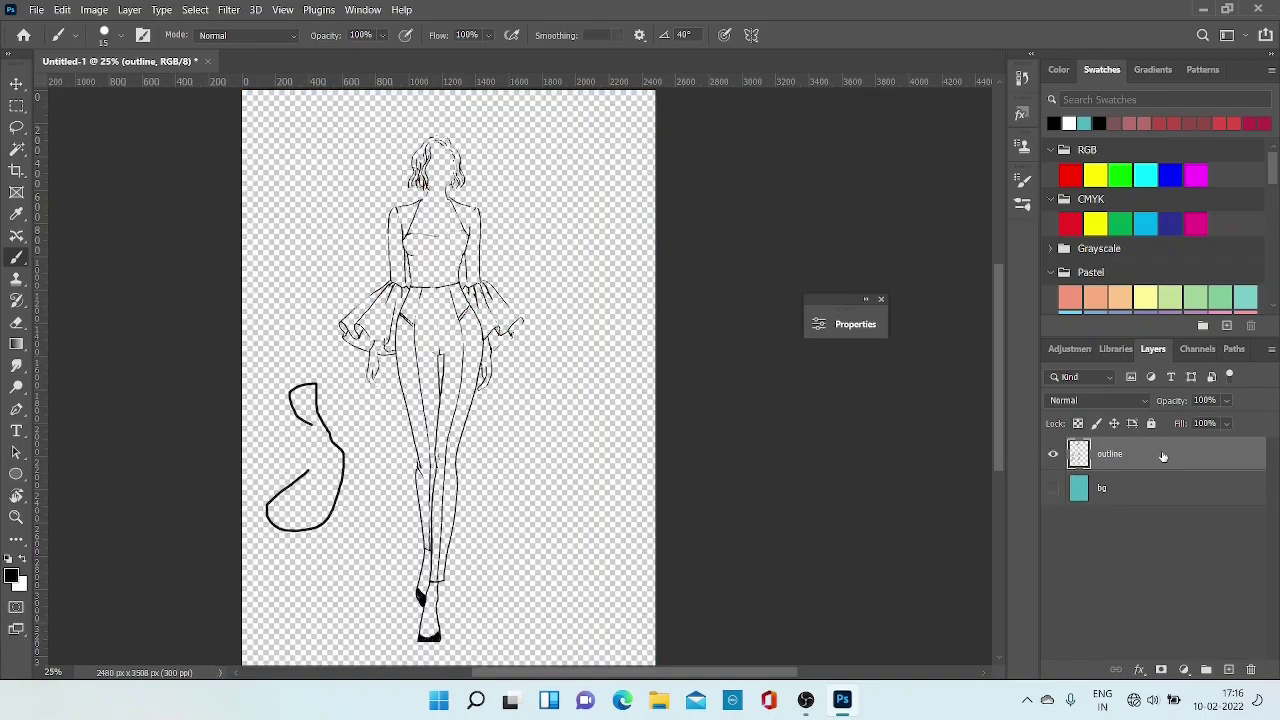
left_click(1053, 488)
left_click(1052, 454)
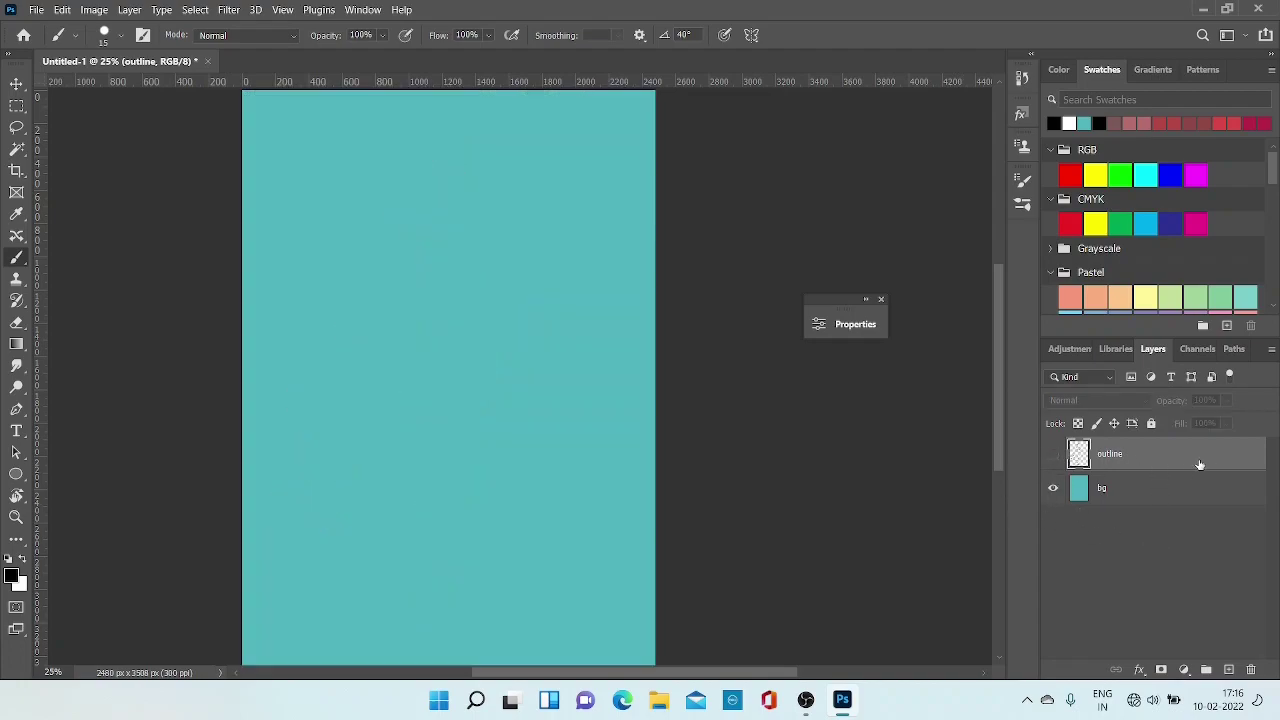
left_click(1053, 455)
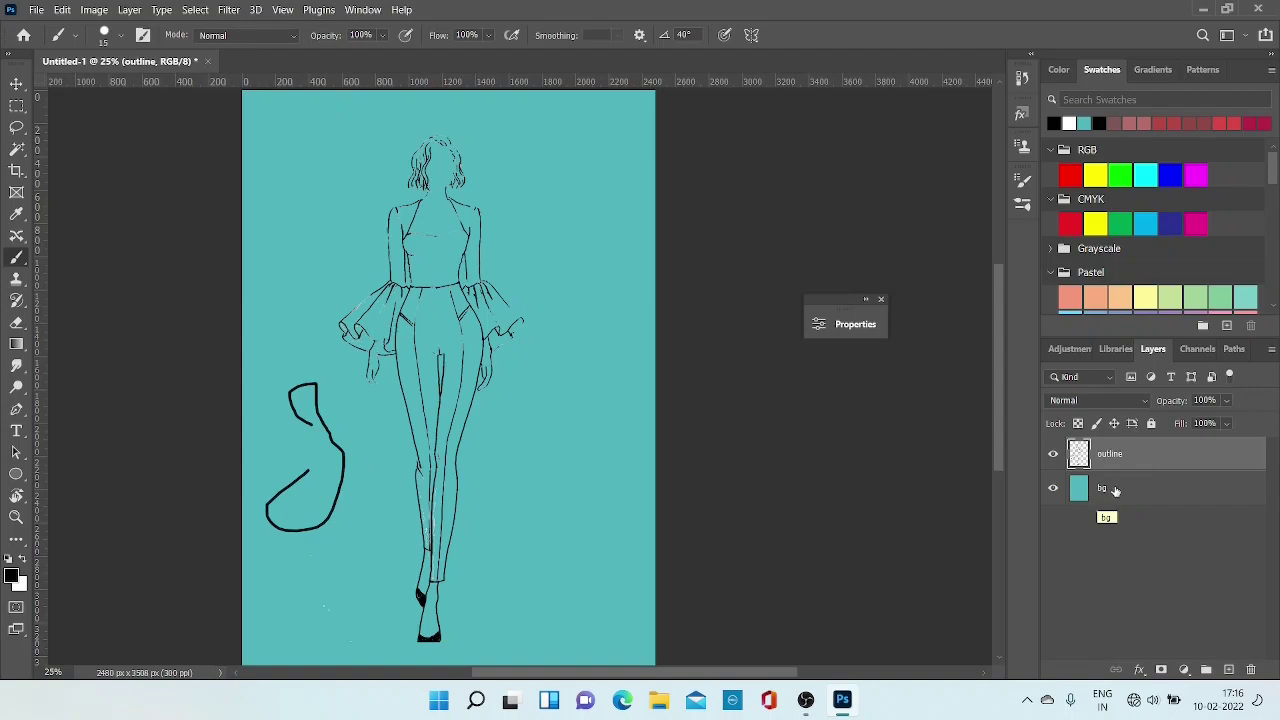
left_click(1140, 490)
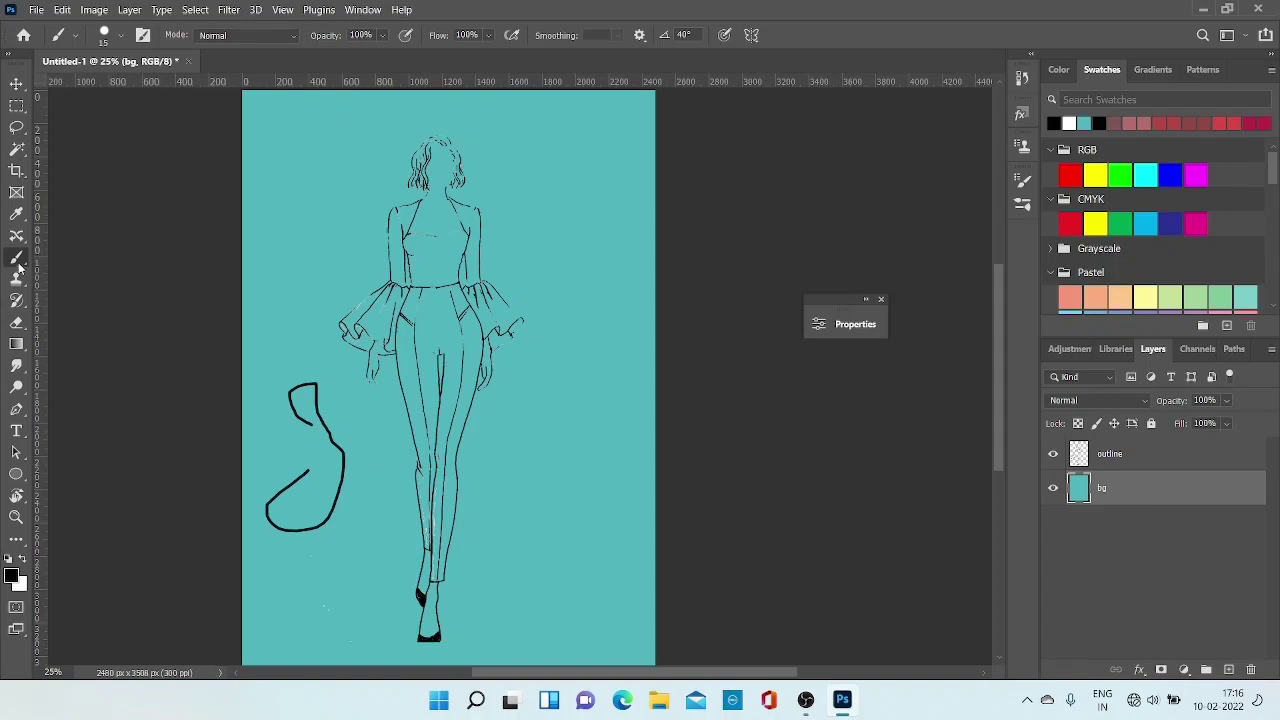
left_click(1136, 459)
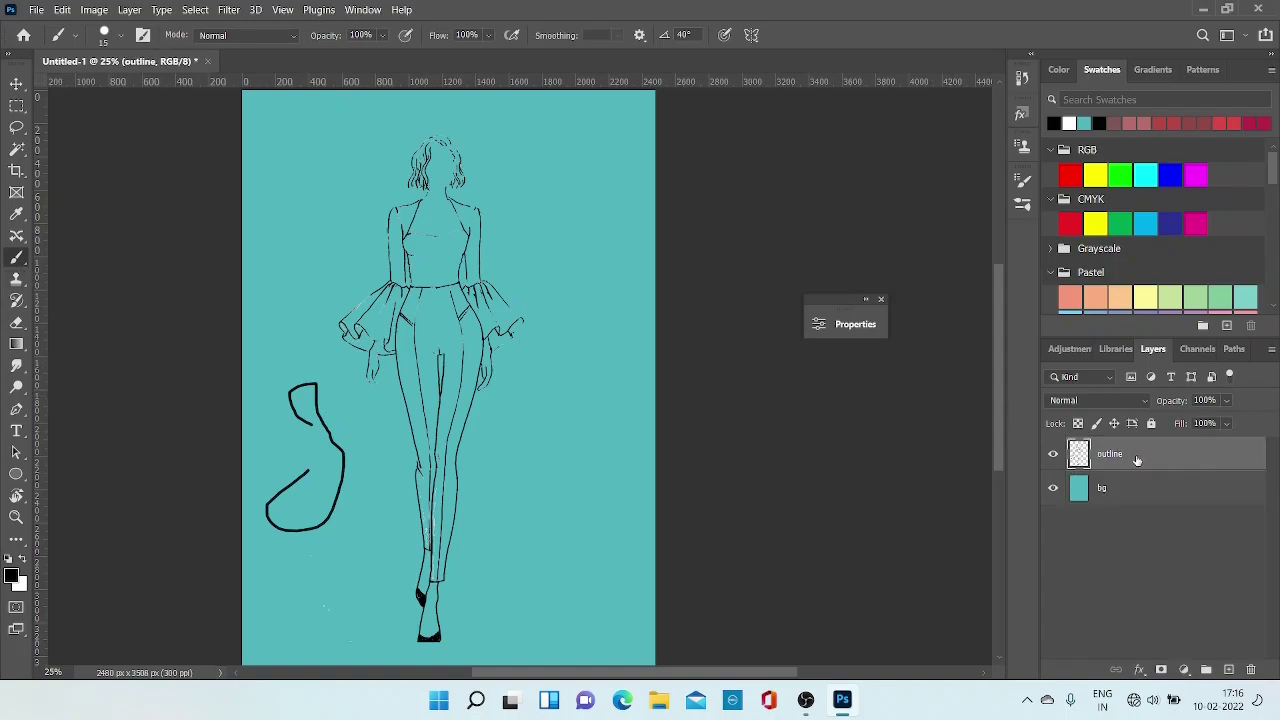
left_click(16, 322)
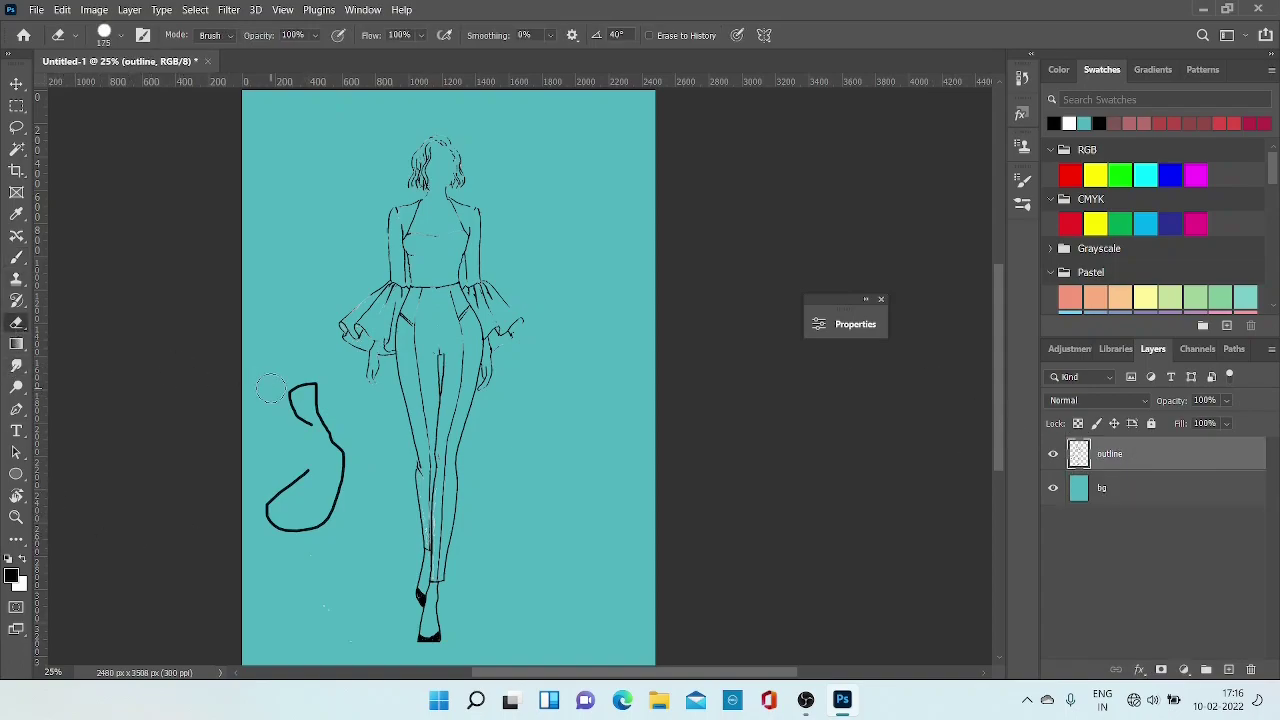
mouse_move(271, 390)
left_mouse_down()
mouse_move(315, 395)
mouse_move(344, 486)
mouse_move(332, 522)
mouse_move(274, 531)
mouse_move(267, 507)
mouse_move(305, 458)
mouse_move(295, 393)
mouse_move(317, 430)
left_mouse_up()
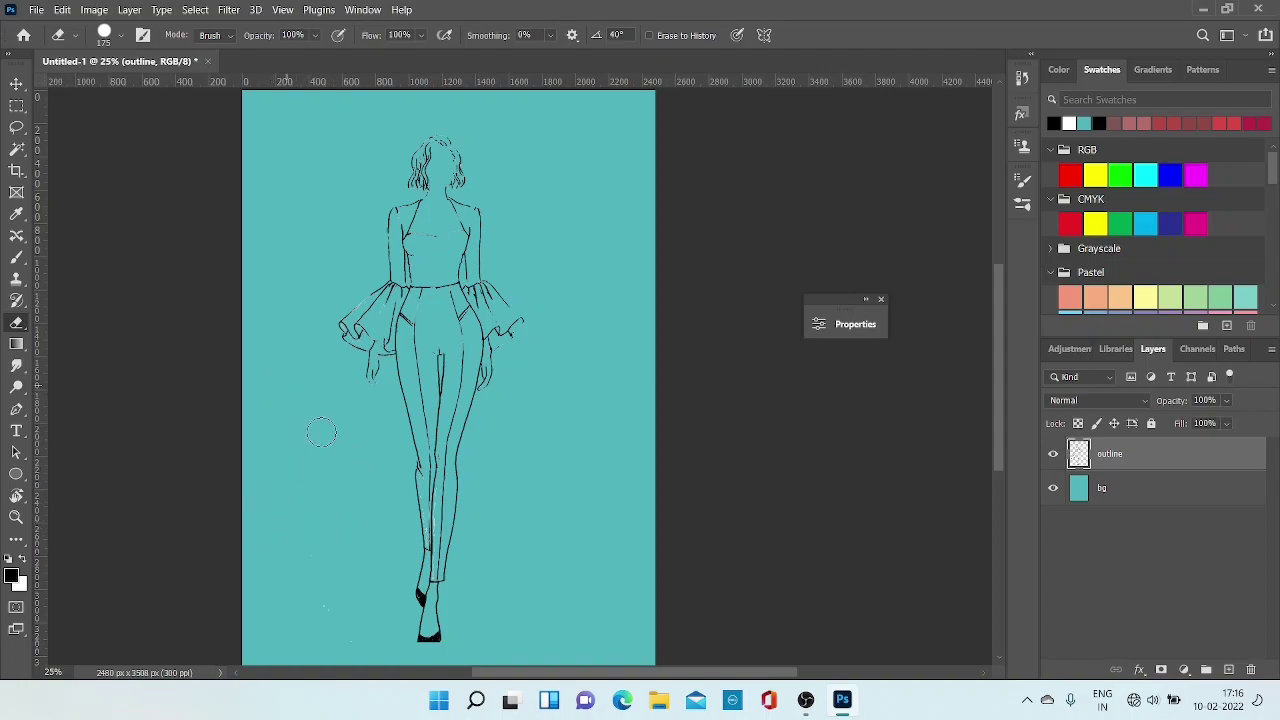
left_click(1187, 489)
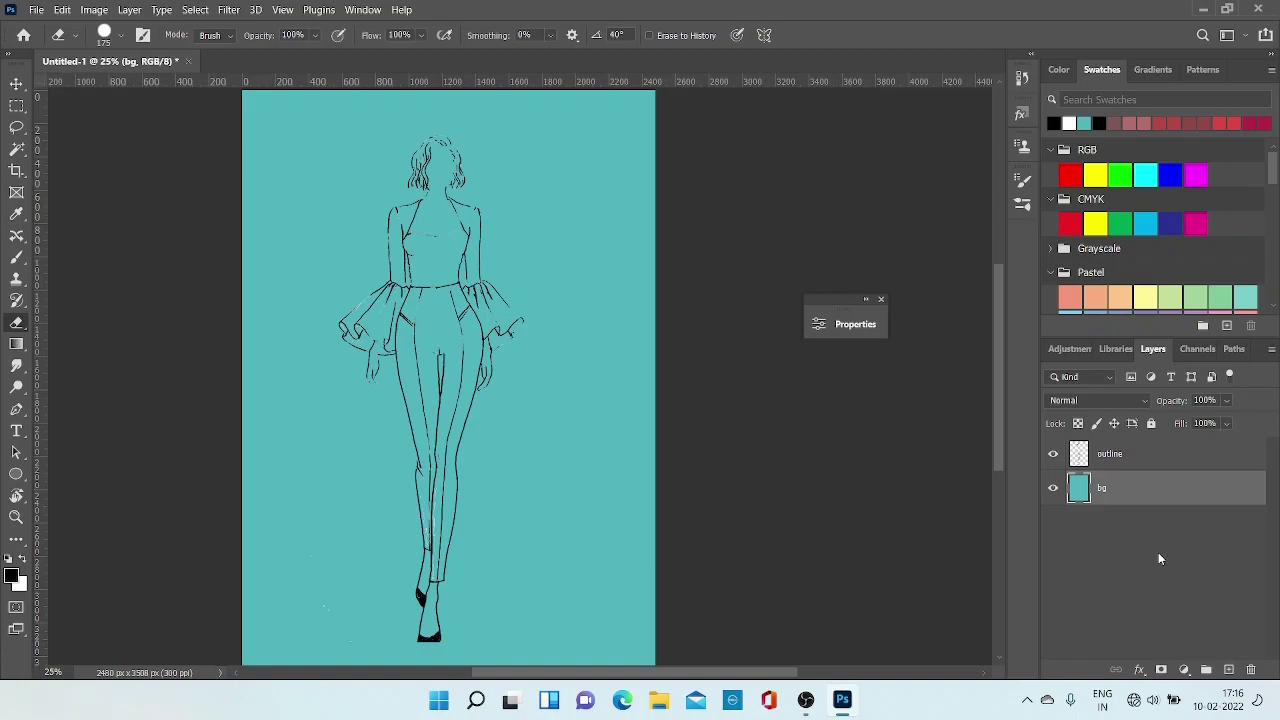
- Add a new empty layer above bg and name it 'bg 2'
left_click(1229, 670)
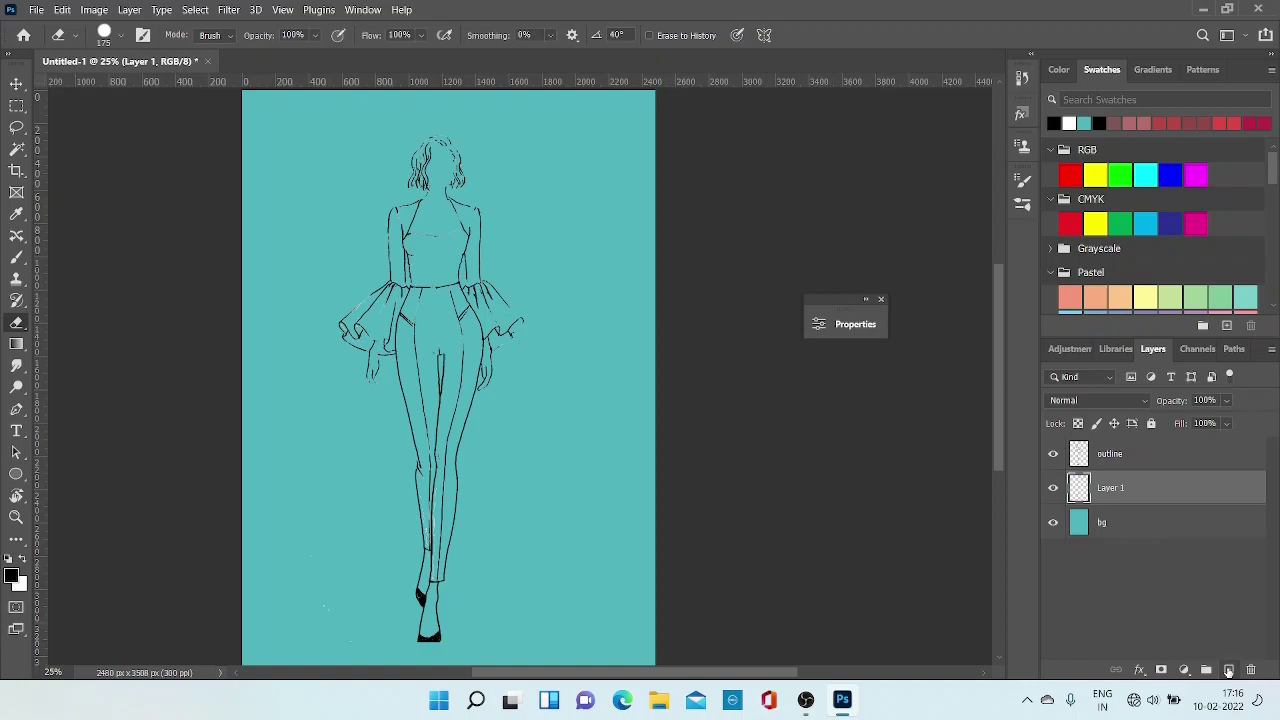
double_click(1104, 488)
type("bg 2")
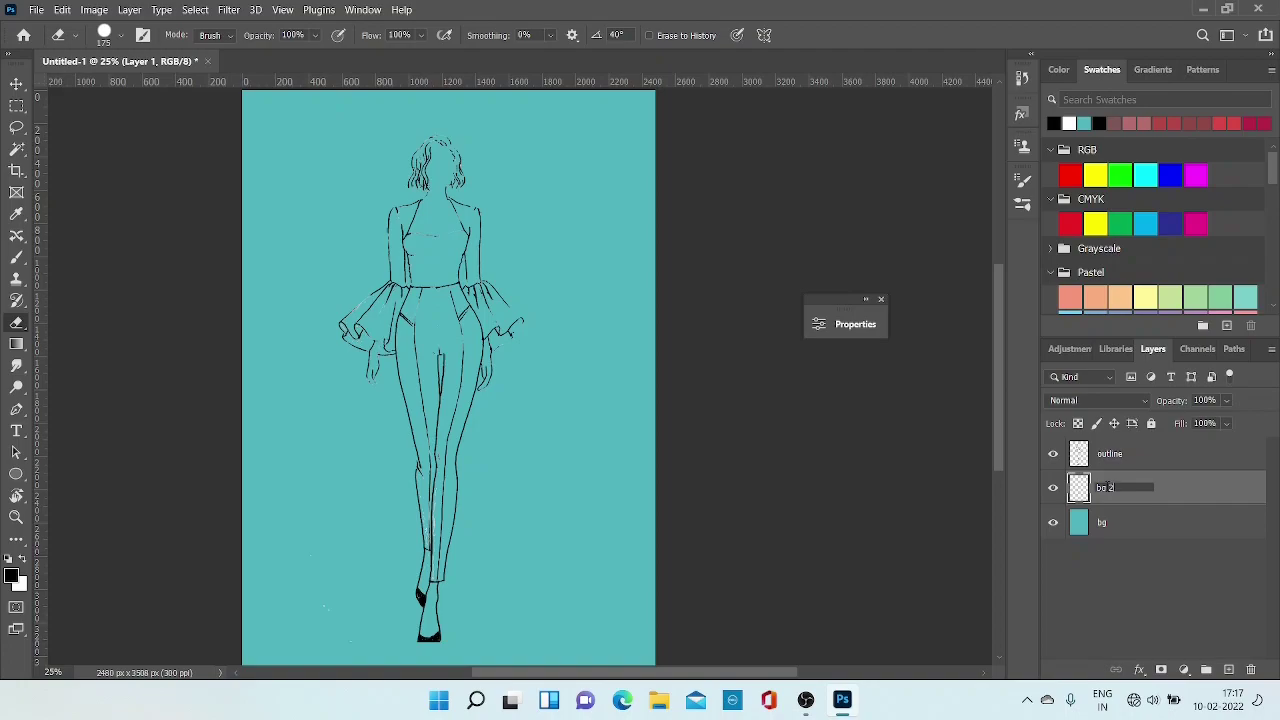
key("Return")
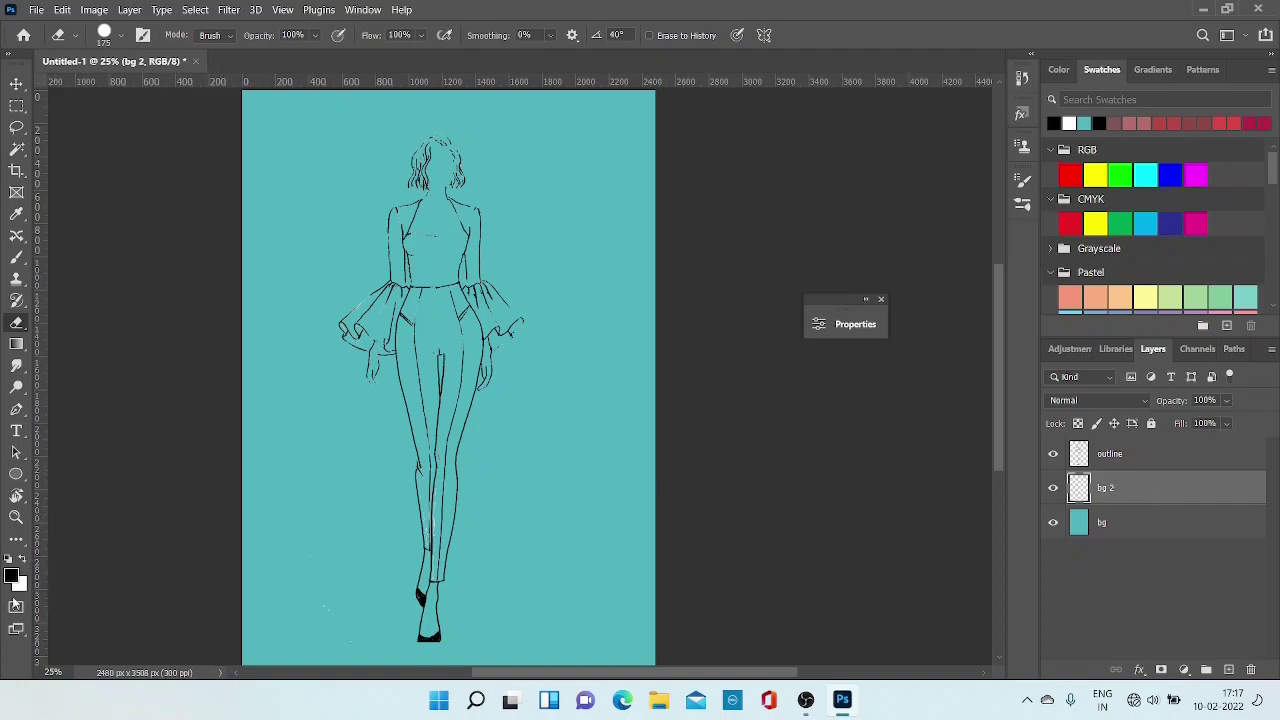
- Set the foreground colour to olive 7b772f and fill bg 2 with it
left_click(11, 579)
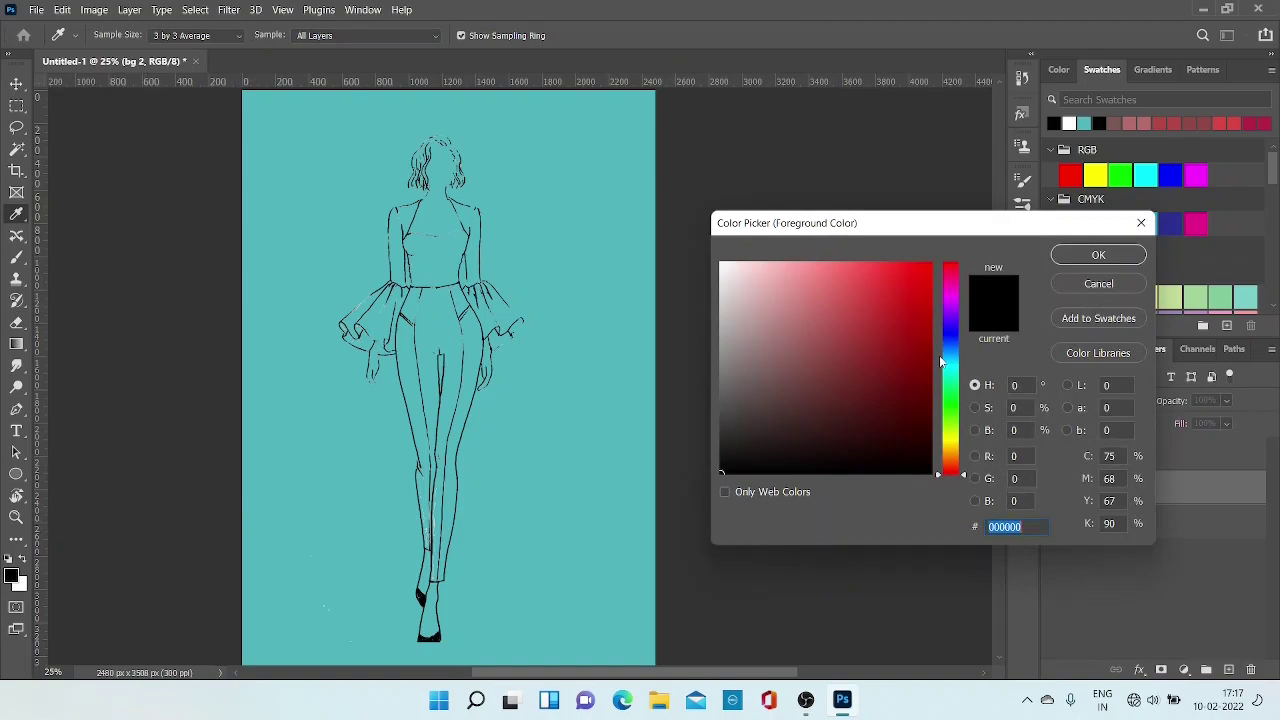
left_click(958, 401)
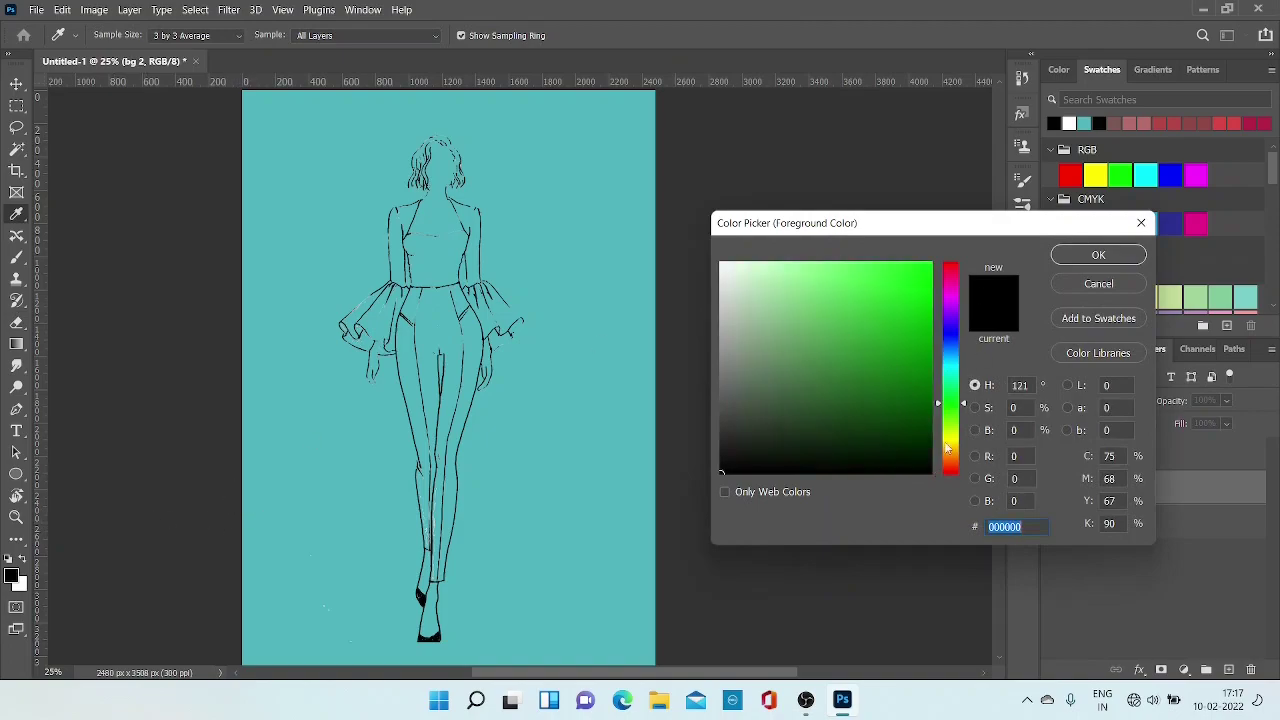
left_click(948, 441)
left_click(851, 372)
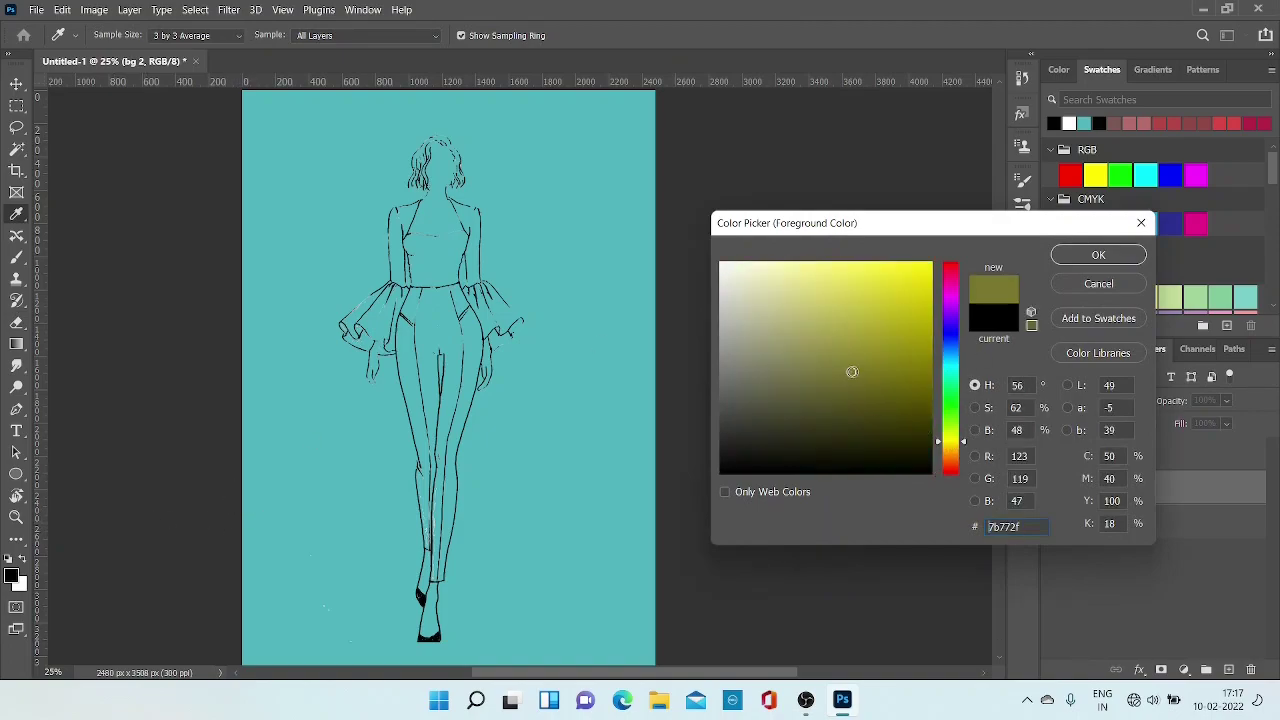
left_click(1103, 255)
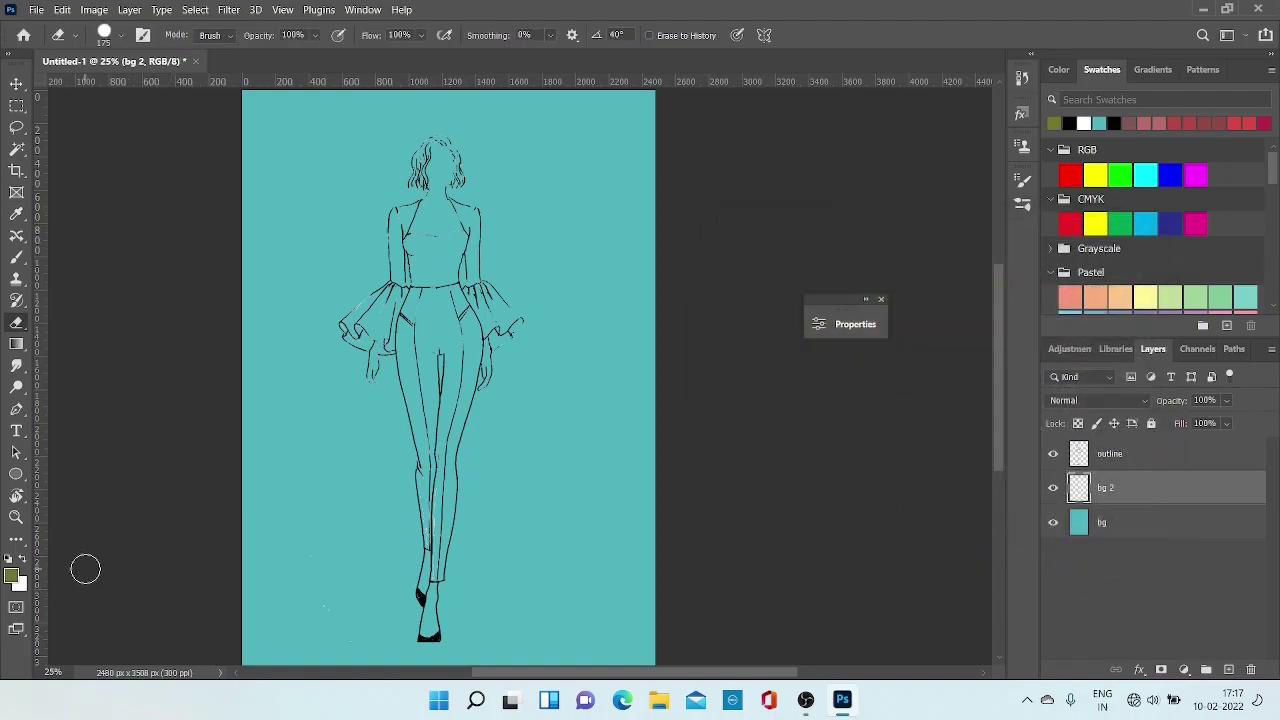
key("alt+BackSpace")
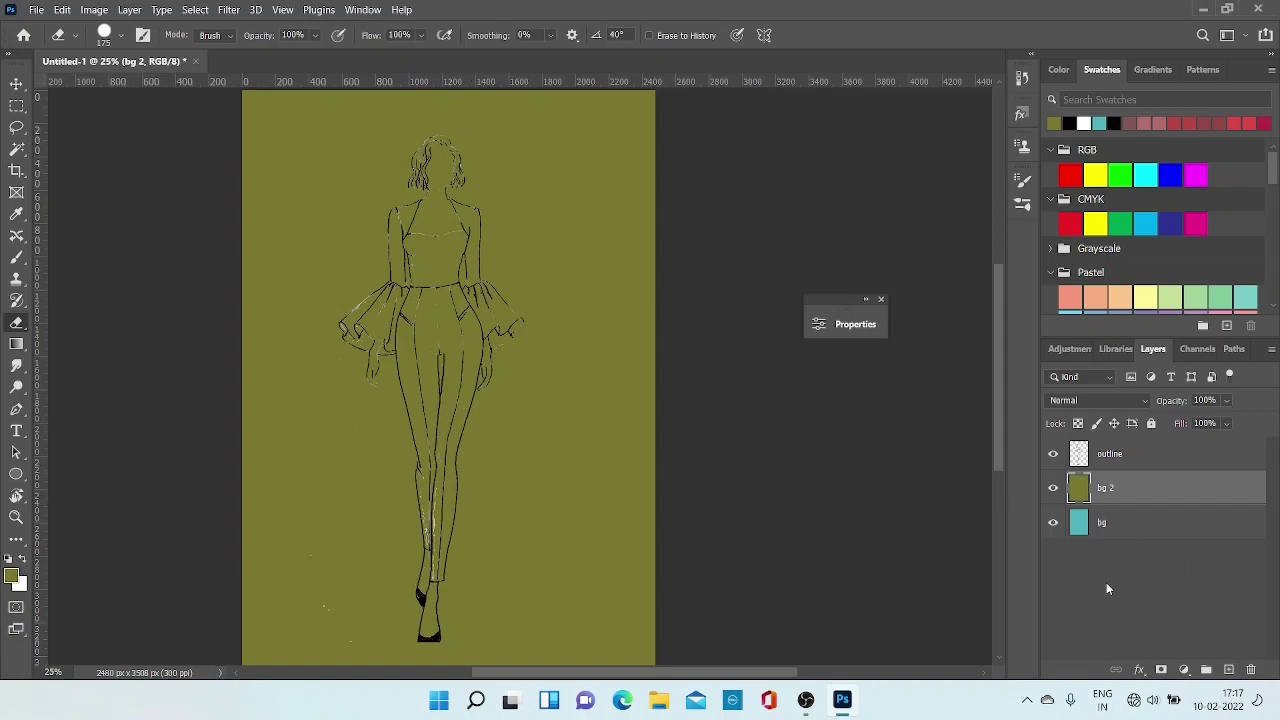
left_click(1052, 490)
left_click(1052, 490)
left_click(1052, 490)
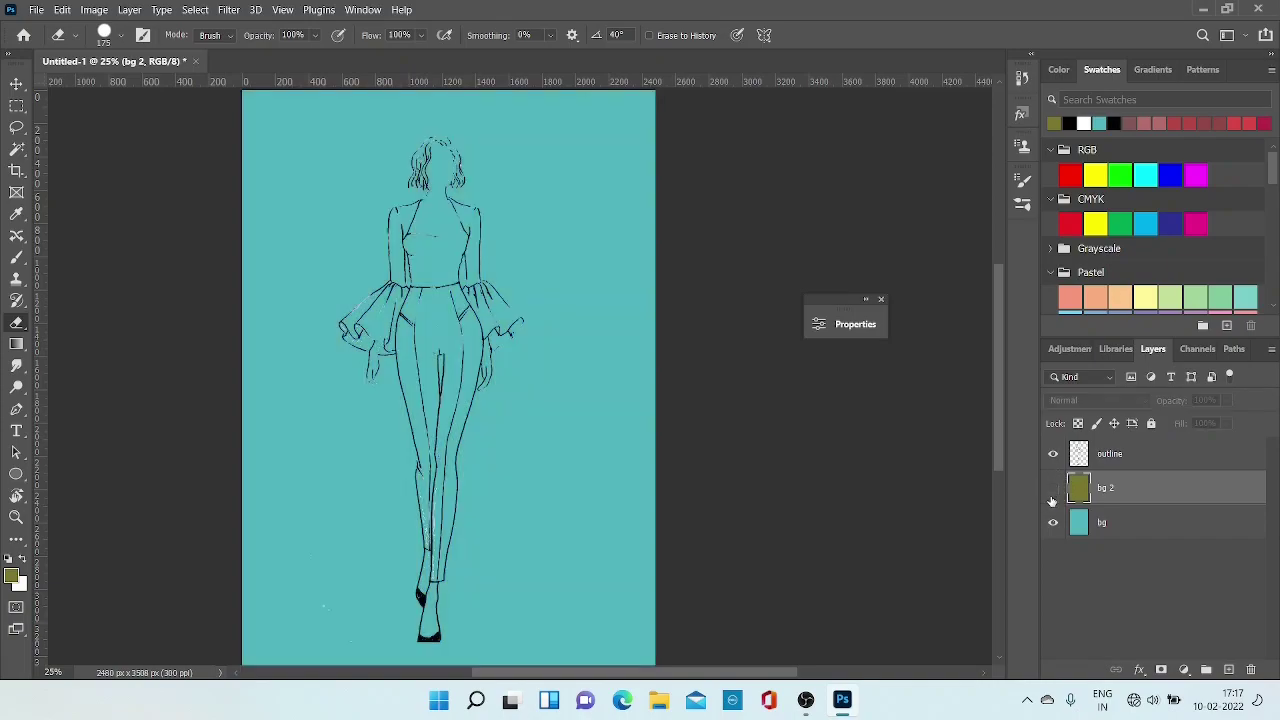
left_click(1052, 488)
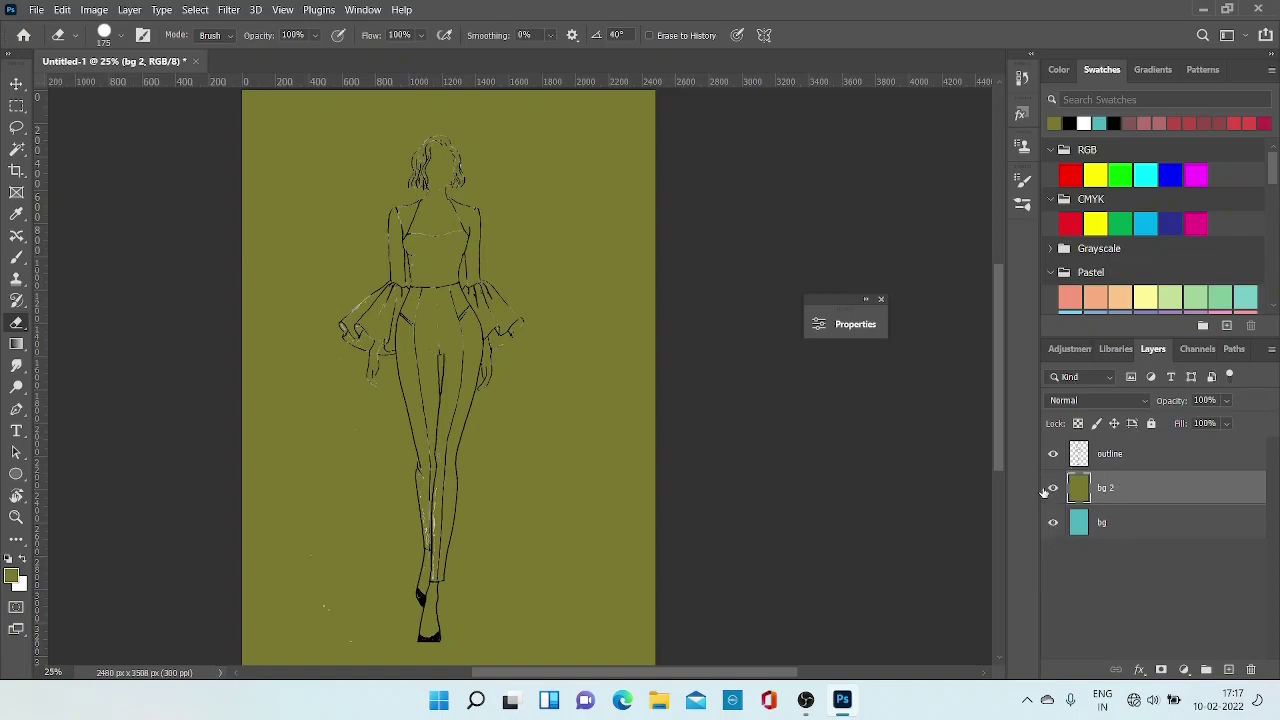
left_click(1053, 488)
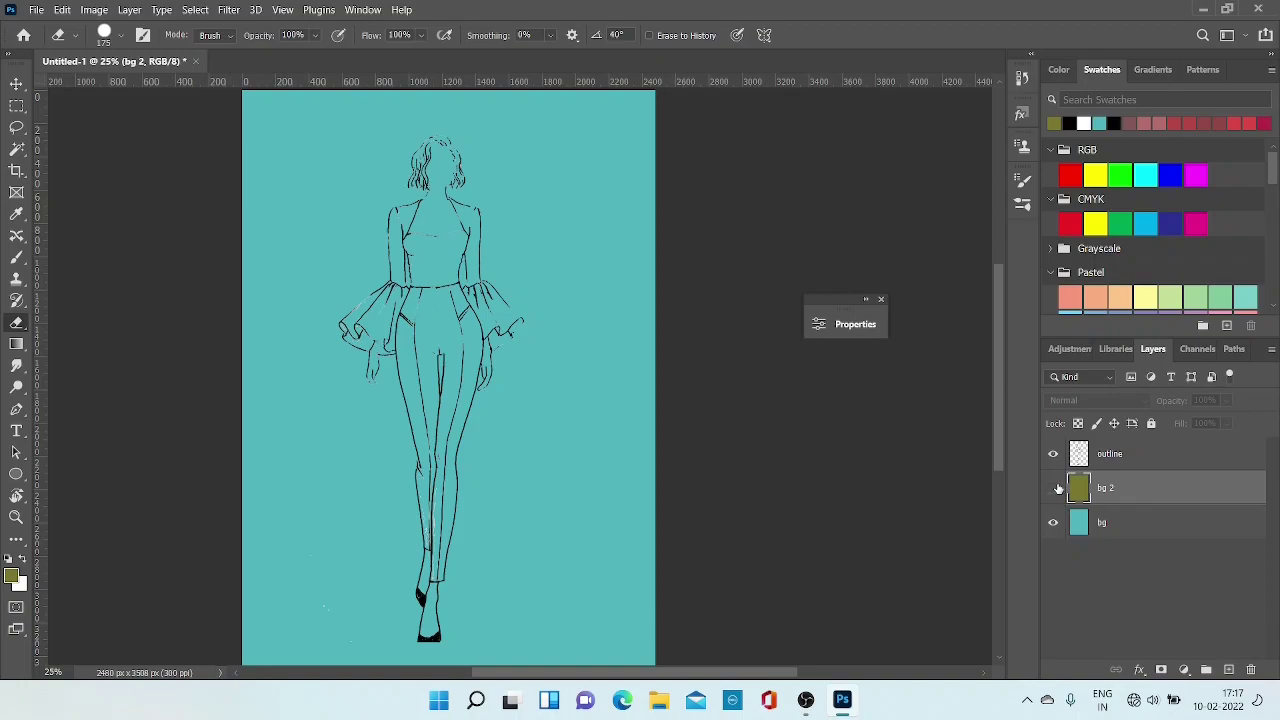
left_click(1055, 487)
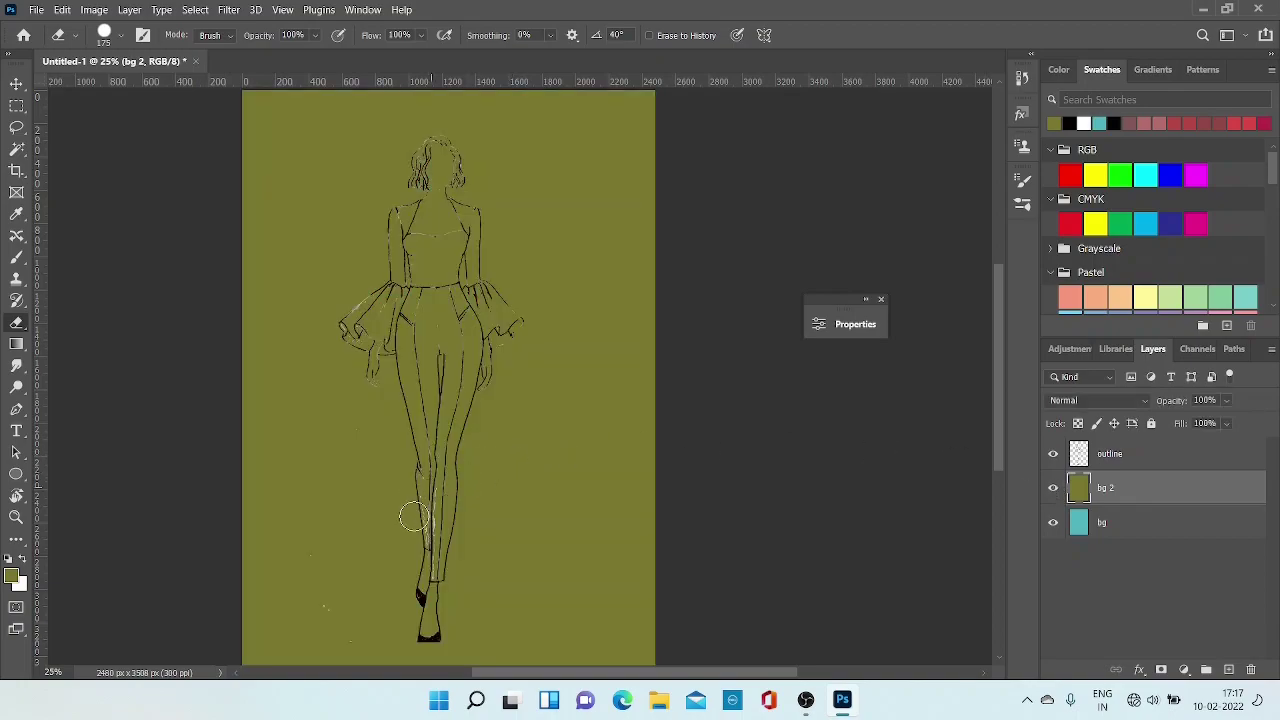
scroll(376, 549, "up", 2)
scroll(376, 549, "down", 2)
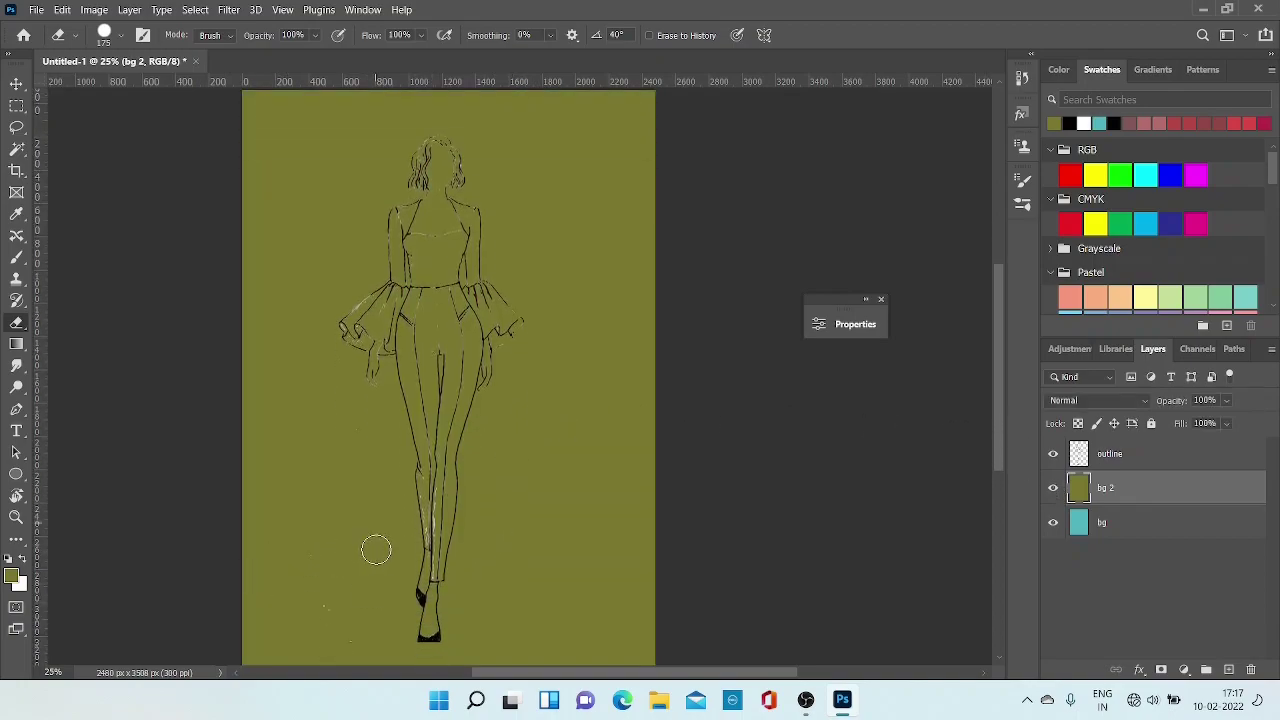
scroll(437, 531, "up", 3)
scroll(437, 538, "up", 4)
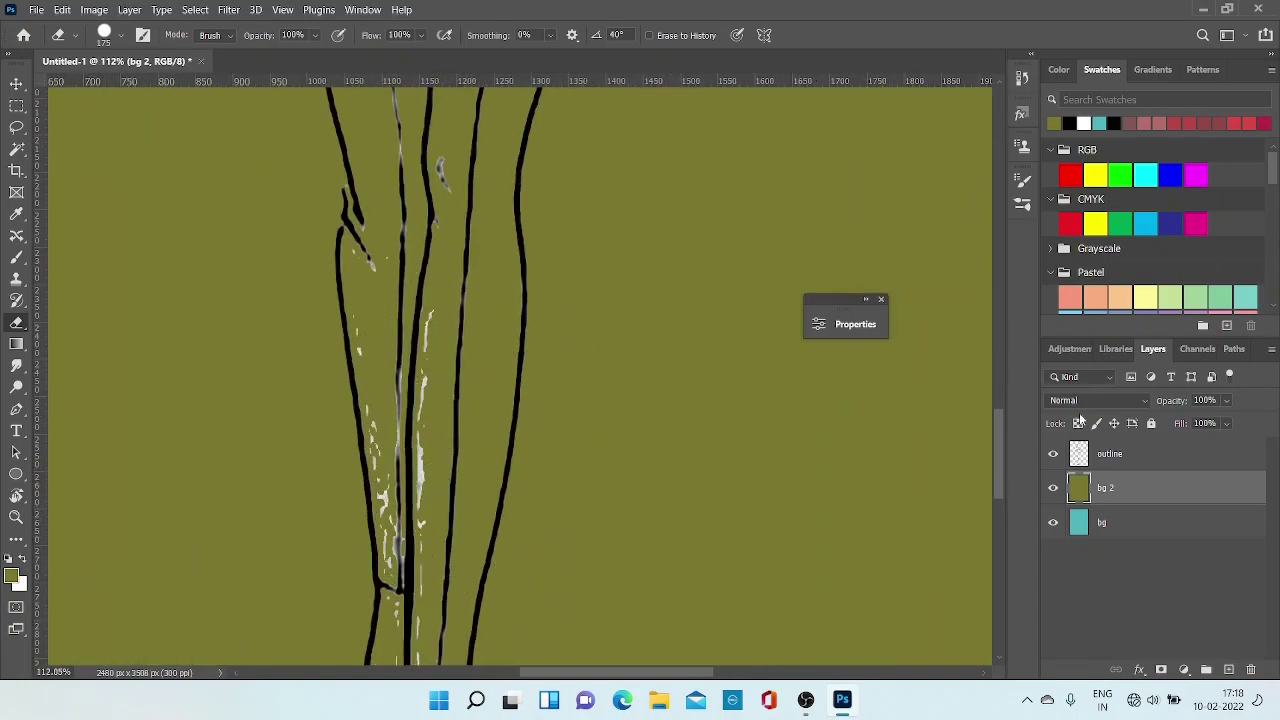
- On the outline layer, select the white specks plus similar areas, delete them and deselect
left_click(1120, 455)
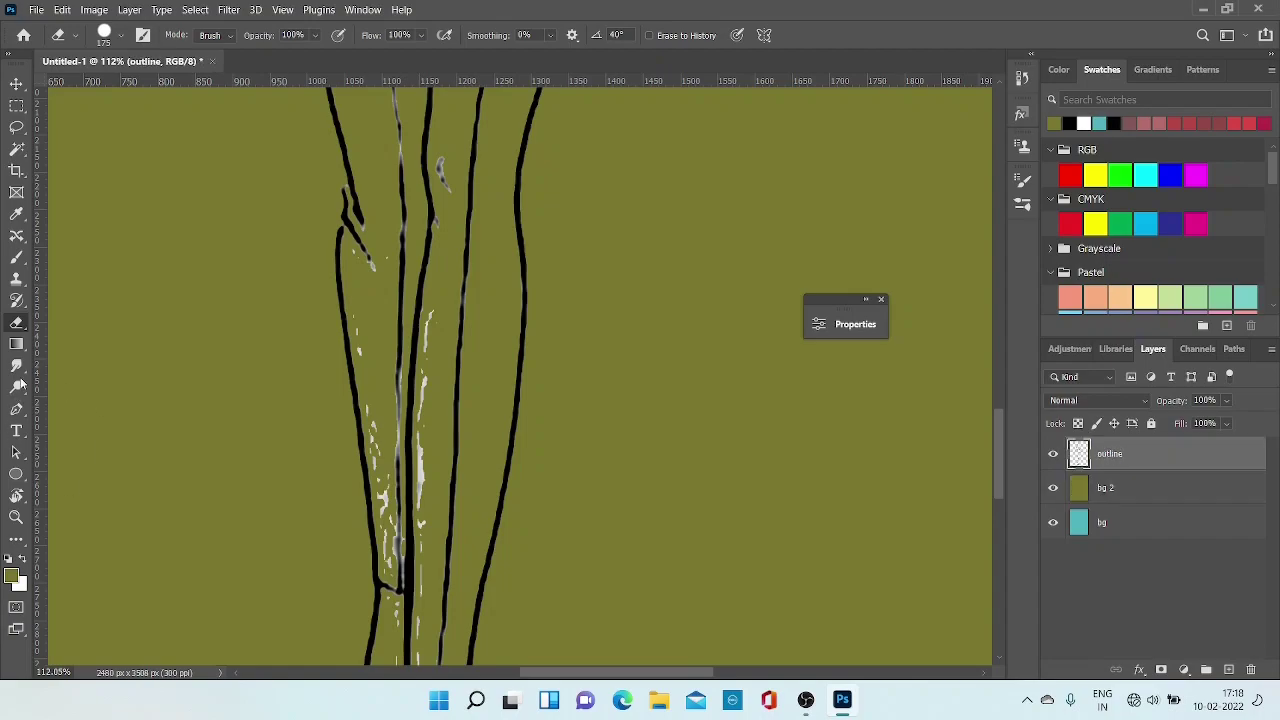
scroll(397, 465, "down", 5)
scroll(395, 465, "up", 8)
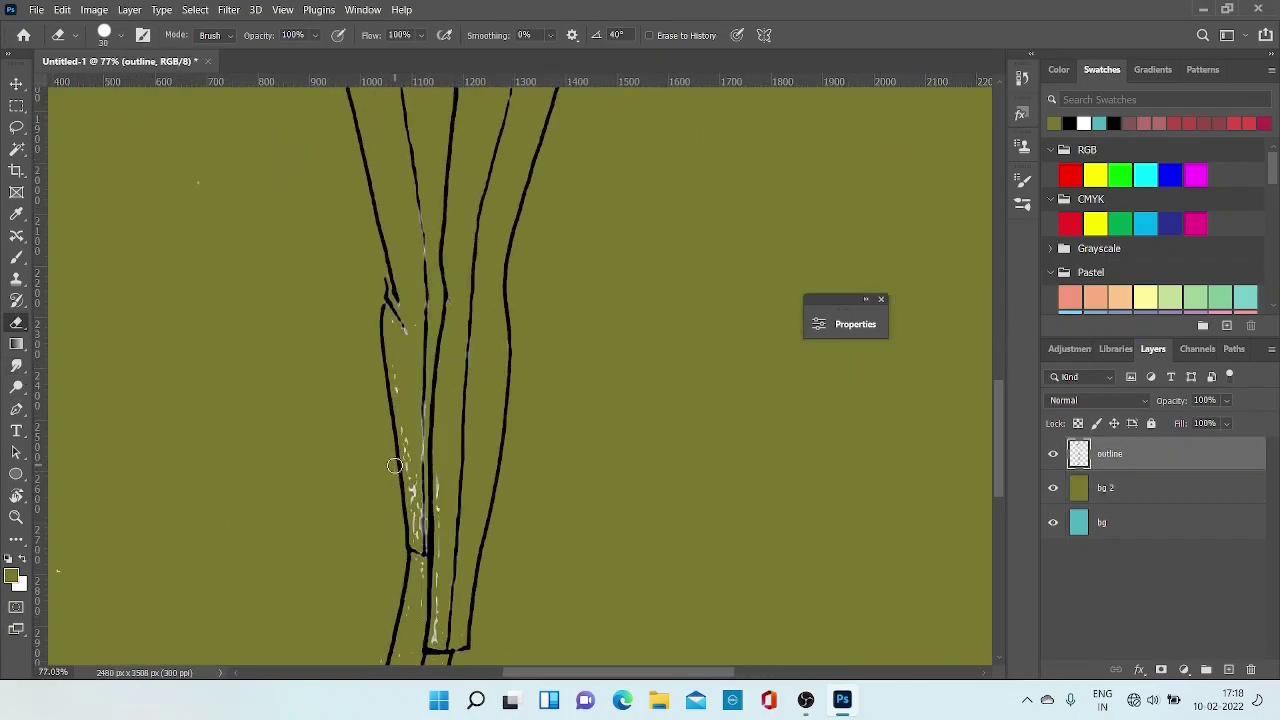
left_click(16, 148)
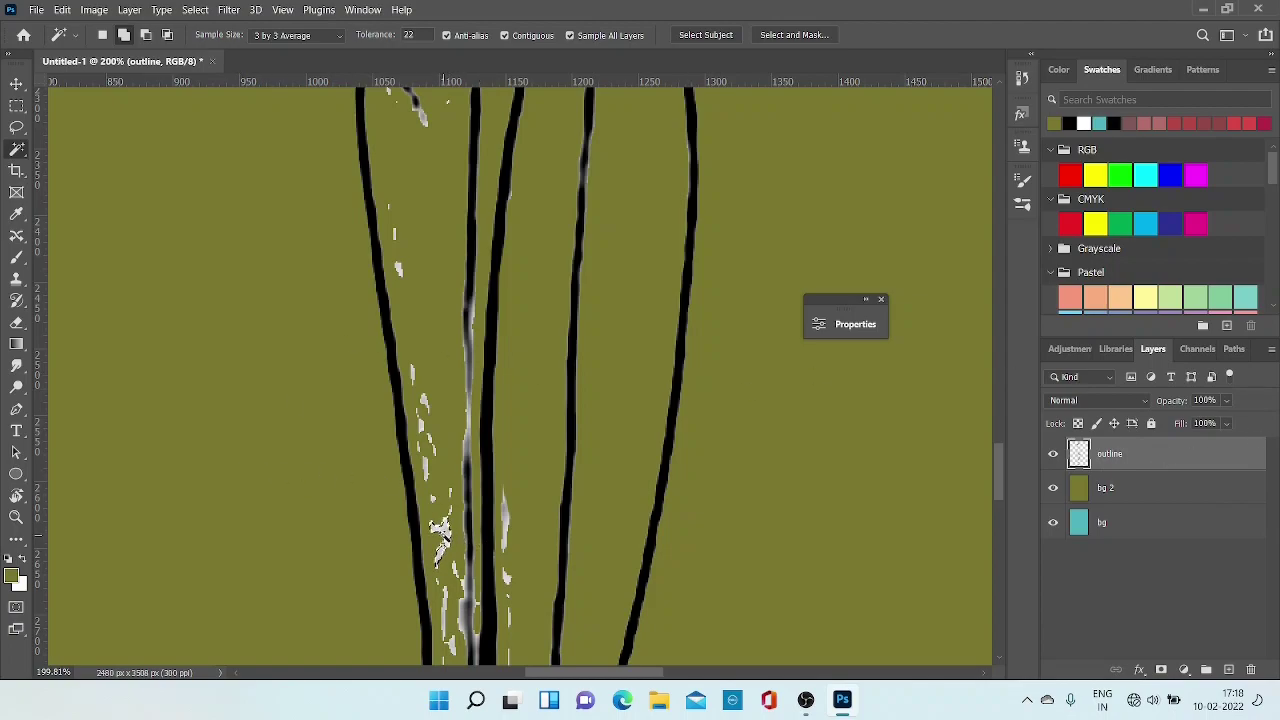
right_click(445, 533)
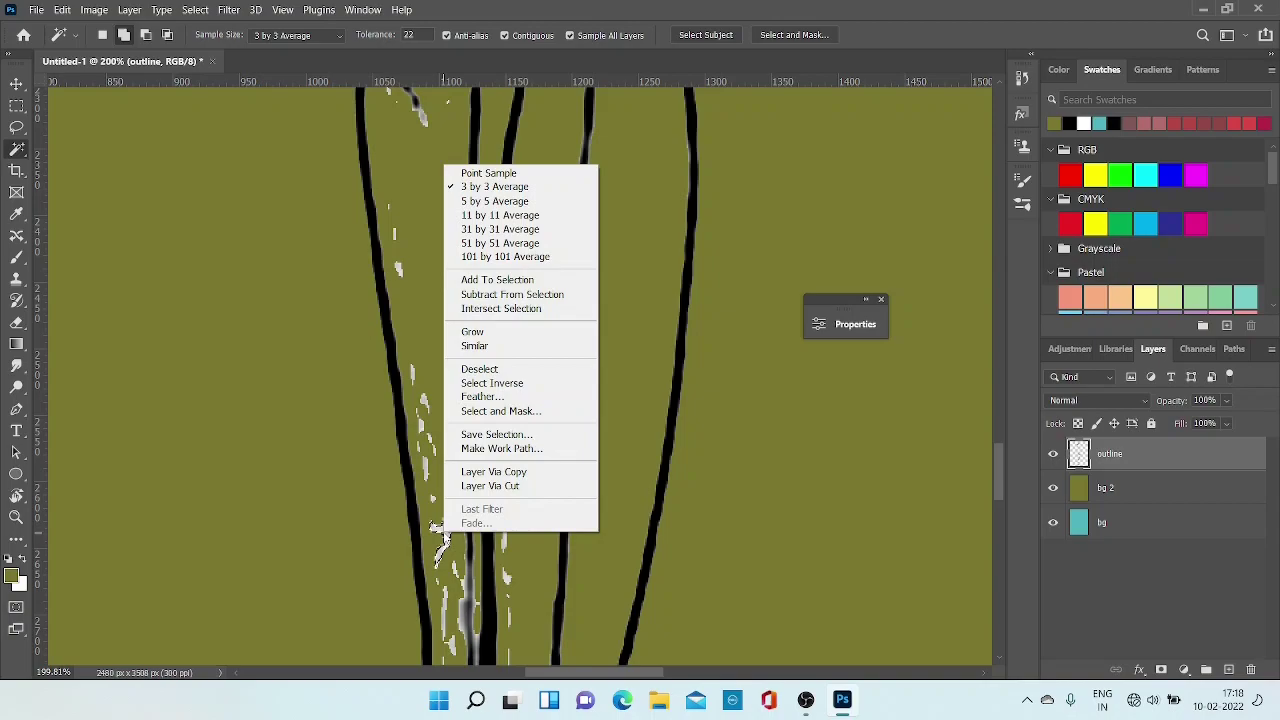
left_click(477, 346)
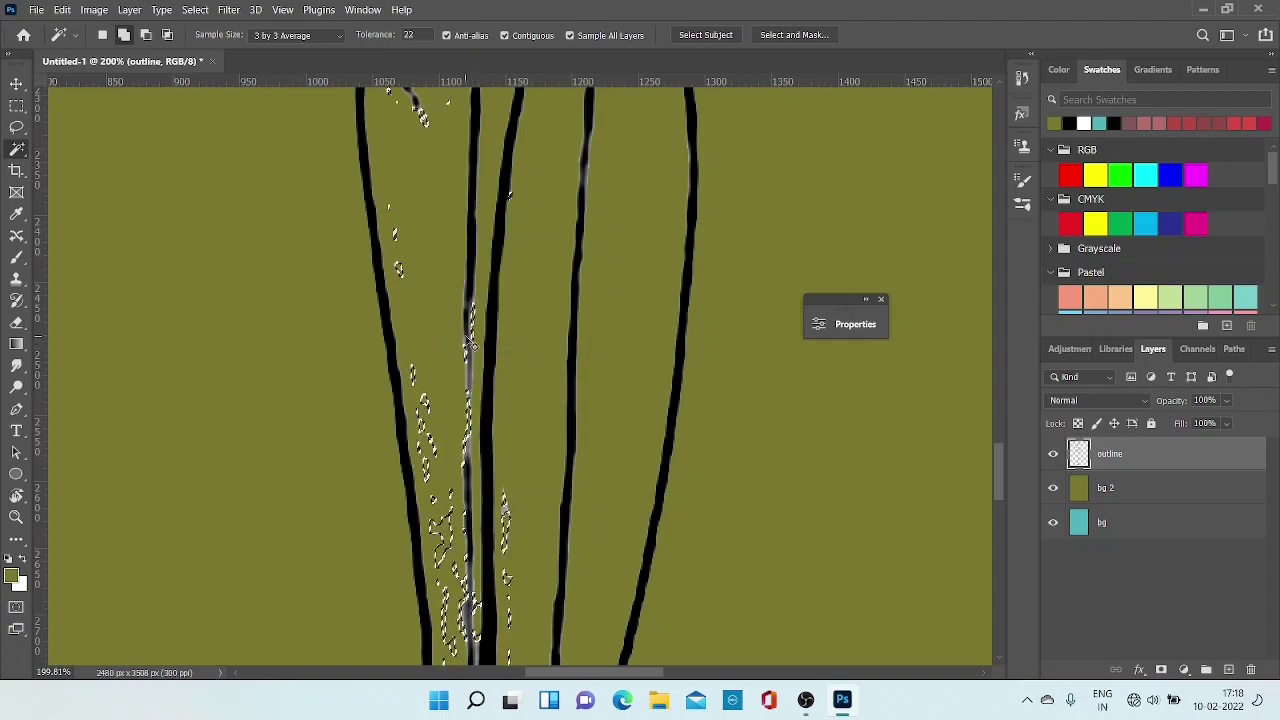
key("Delete")
key("ctrl+d")
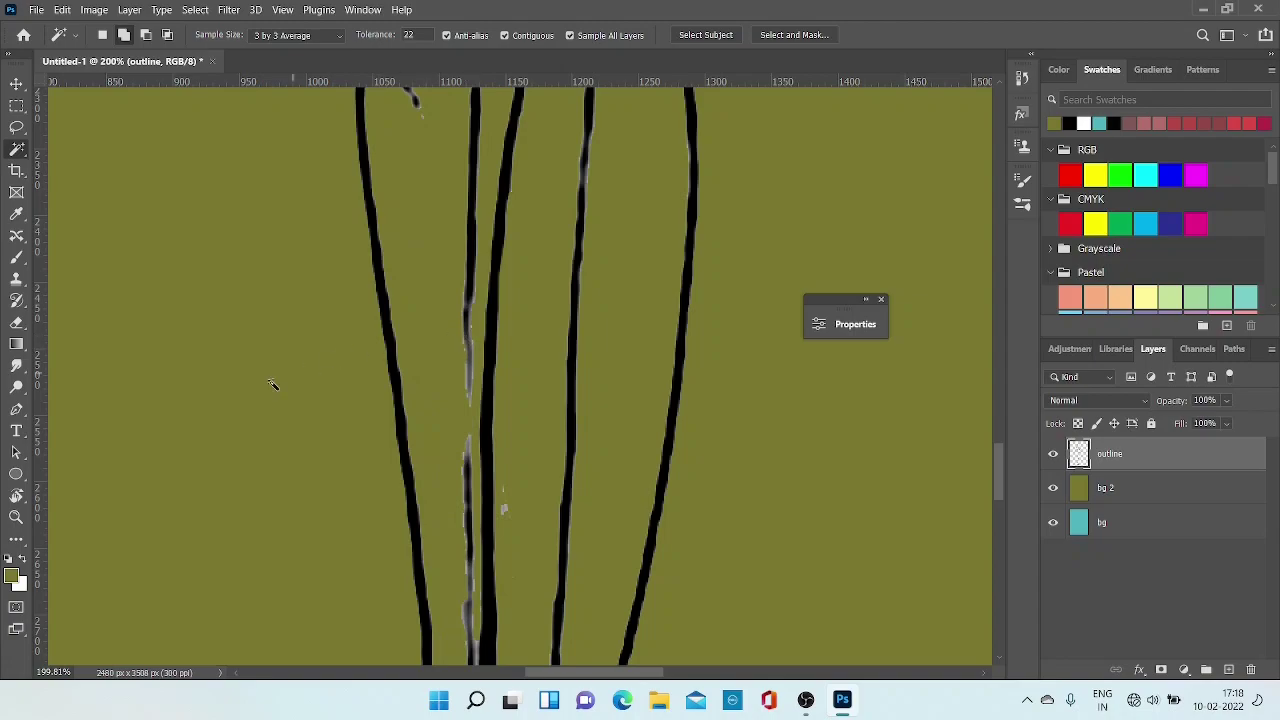
- Zoom out and pan to bring the whole cleaned figure into view
scroll(270, 382, "down", 4)
scroll(270, 382, "down", 6)
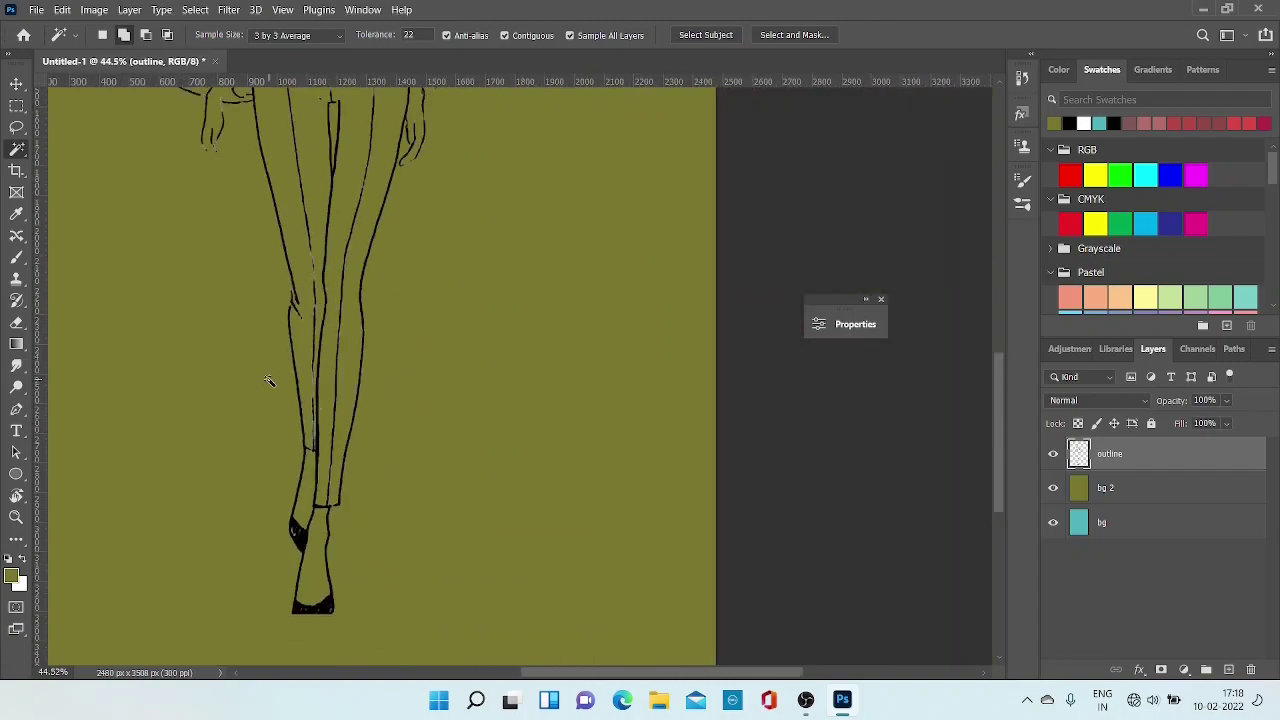
left_click_drag(197, 260, 346, 443)
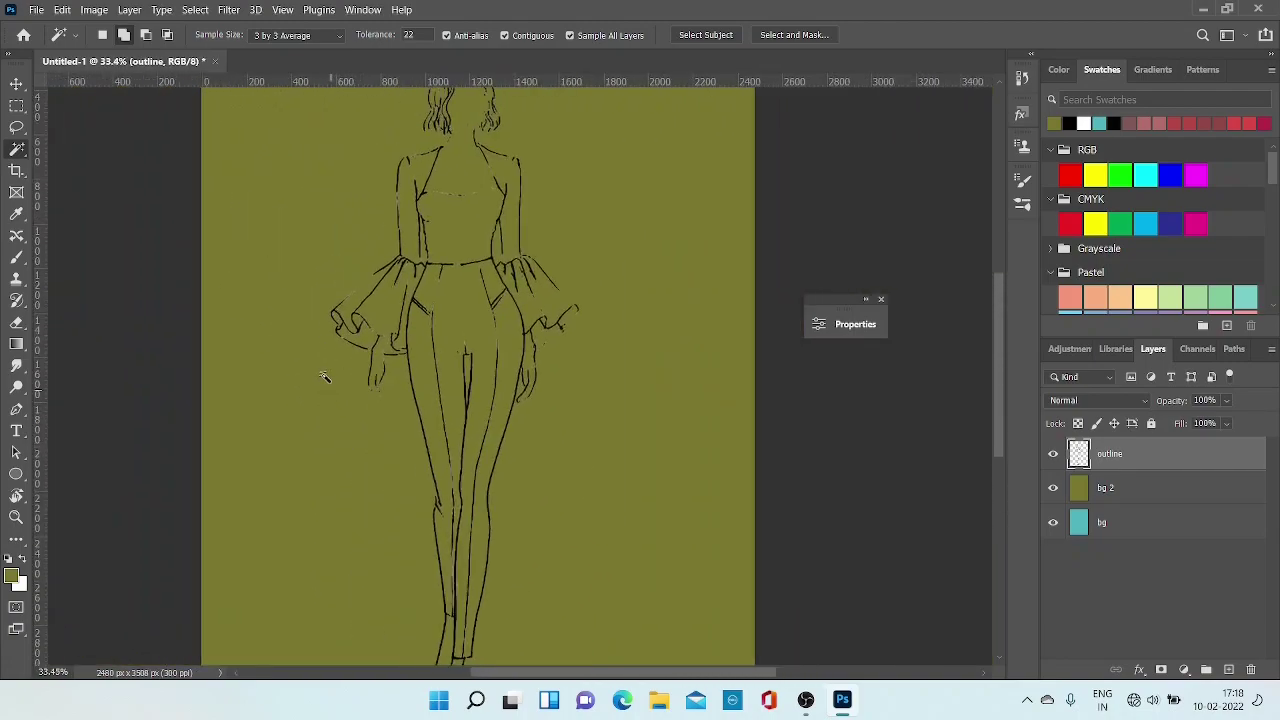
scroll(309, 351, "down", 1)
scroll(308, 351, "up", 1)
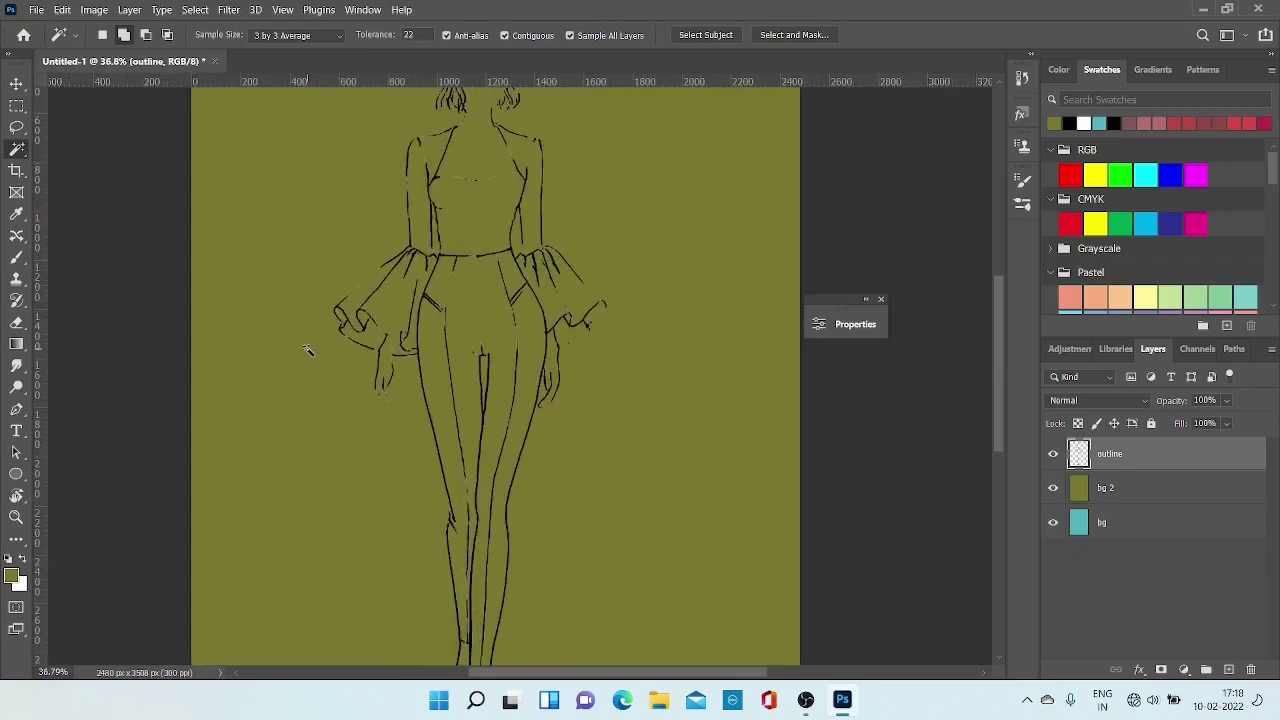
scroll(307, 351, "down", 2)
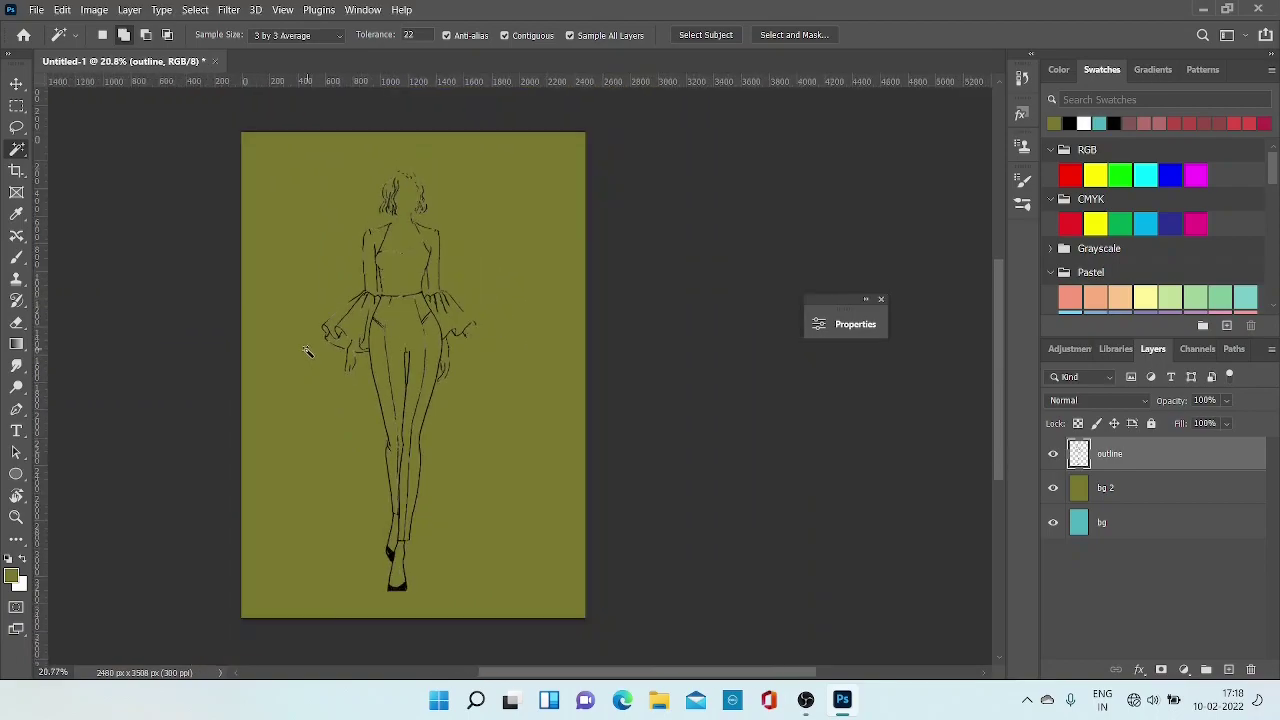